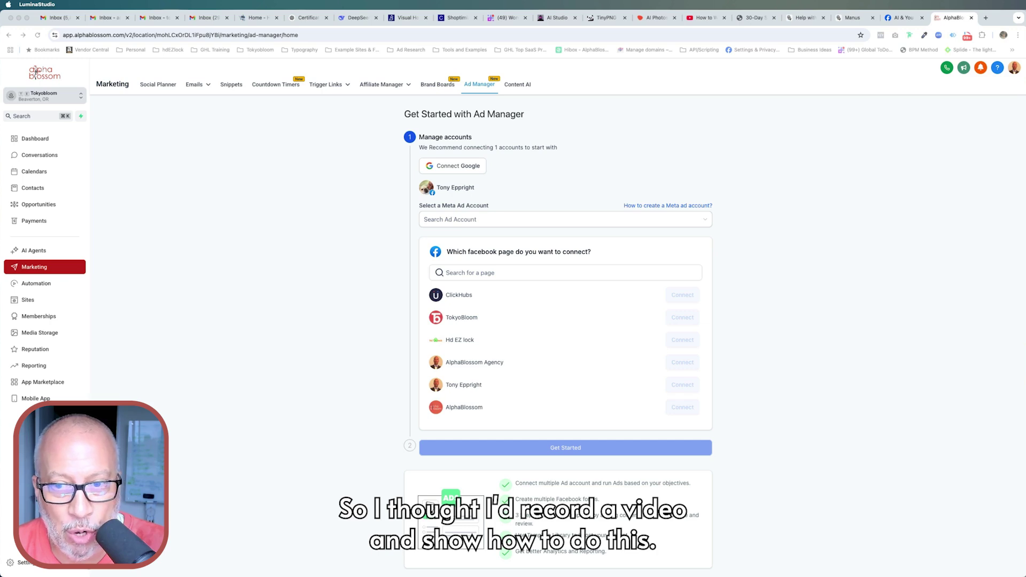
# Go from the dashboard to the Ad Manager in the Marketing area.
pyautogui.click(34, 144)
pyautogui.click(35, 139)
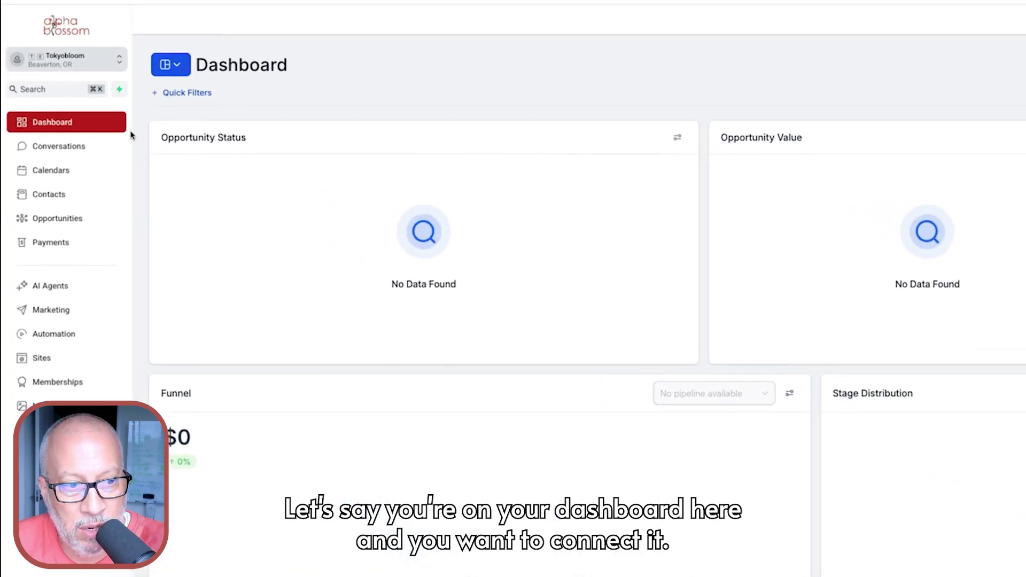
pyautogui.click(58, 313)
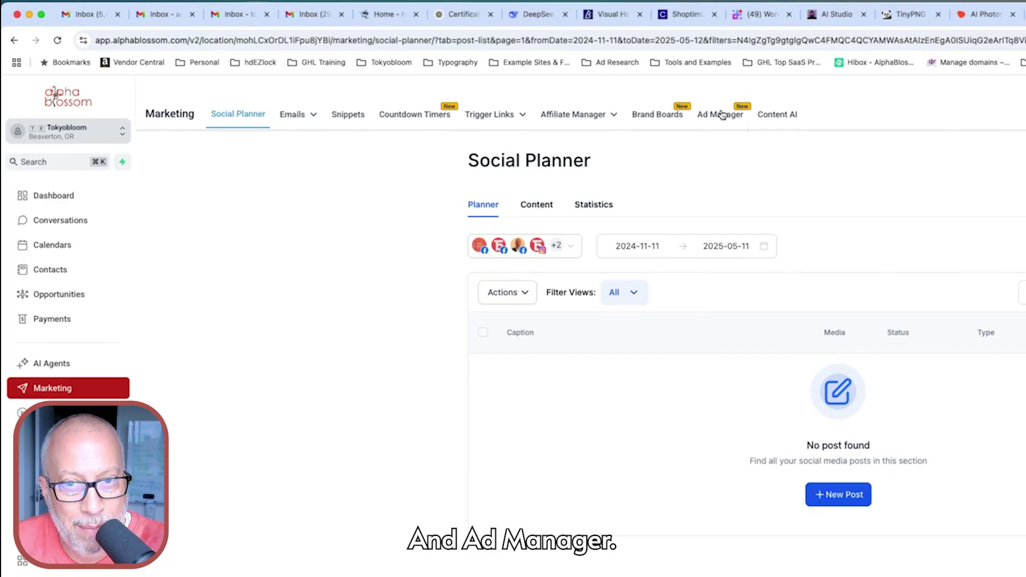
pyautogui.click(721, 114)
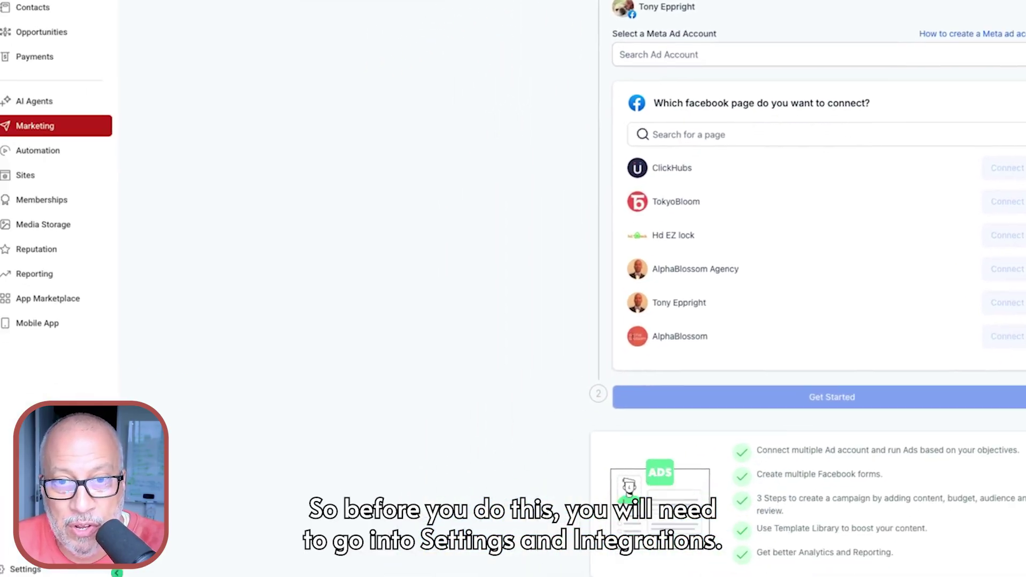
# Open the account's Integrations settings and check the ad account choices of the Facebook and Instagram connection.
pyautogui.click(43, 557)
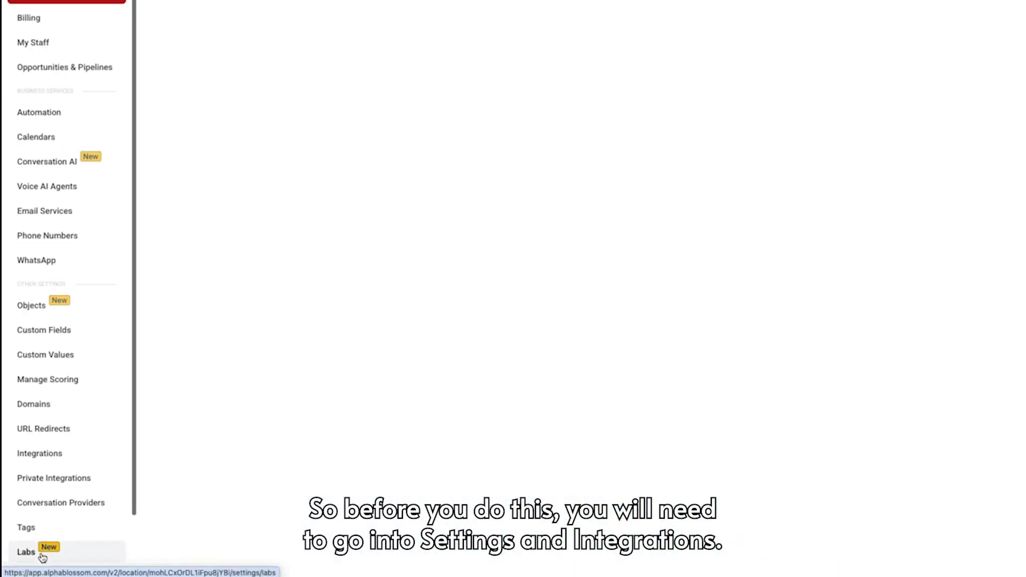
pyautogui.click(39, 453)
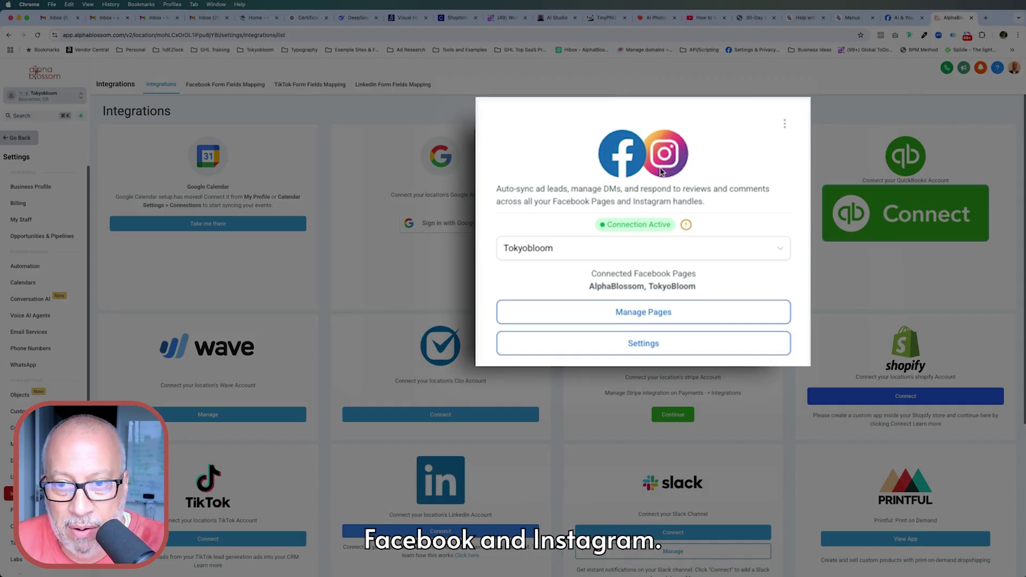
pyautogui.click(766, 251)
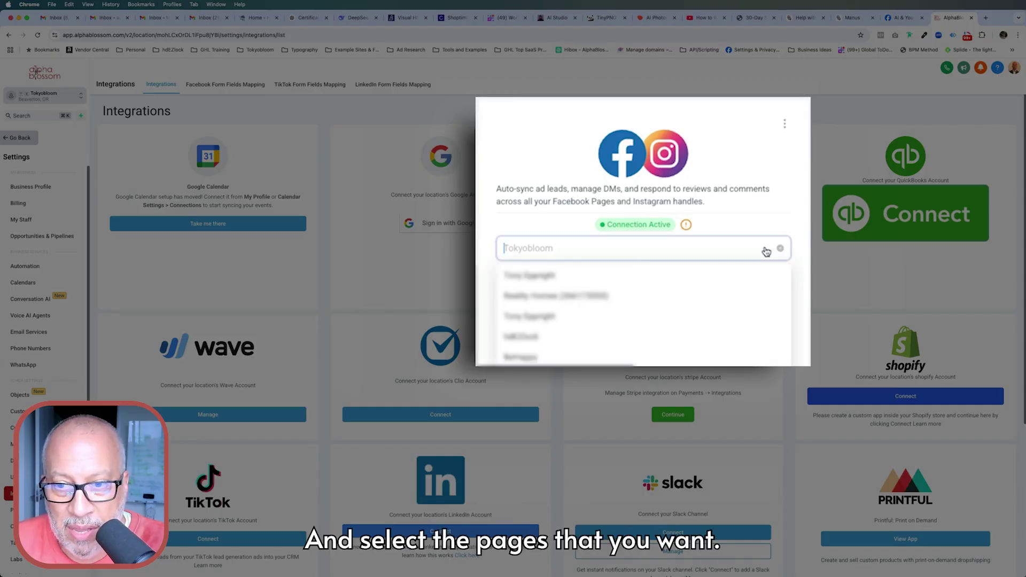
pyautogui.click(759, 205)
pyautogui.moveTo(687, 225)
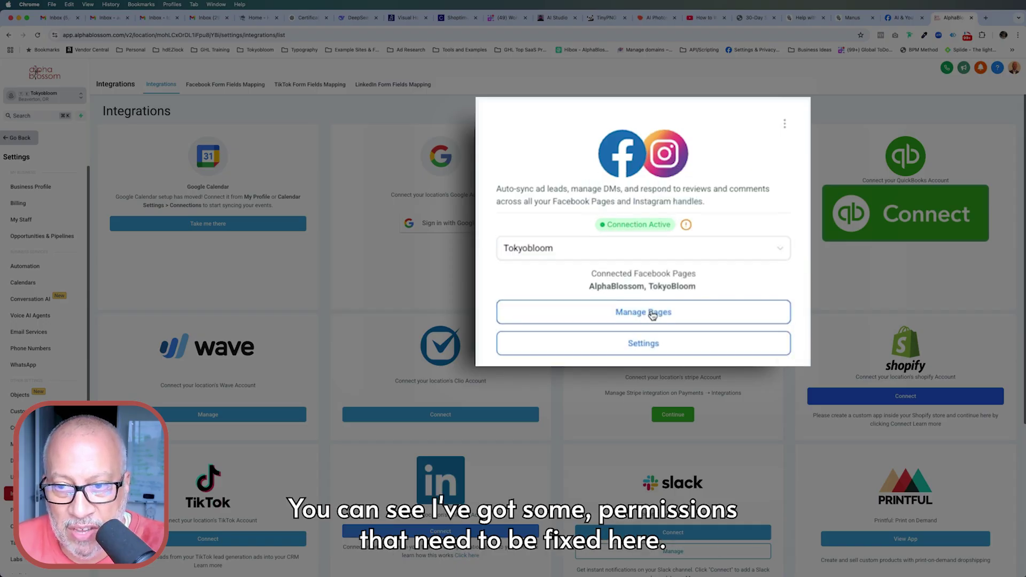
# Open the page management of the Facebook and Instagram connection, save the selection with TokyoBloom included, and leave the settings.
pyautogui.click(652, 314)
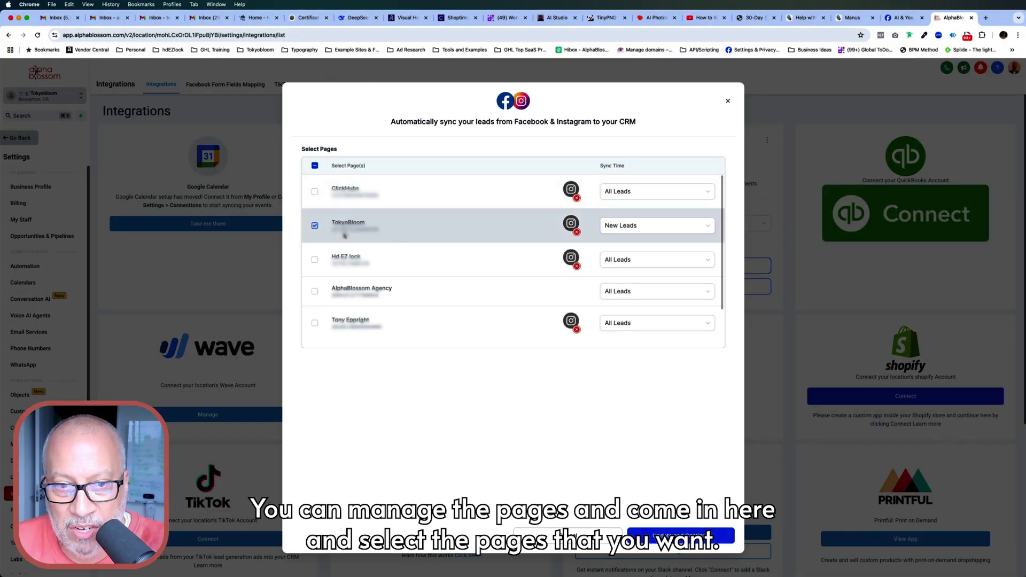
pyautogui.click(680, 535)
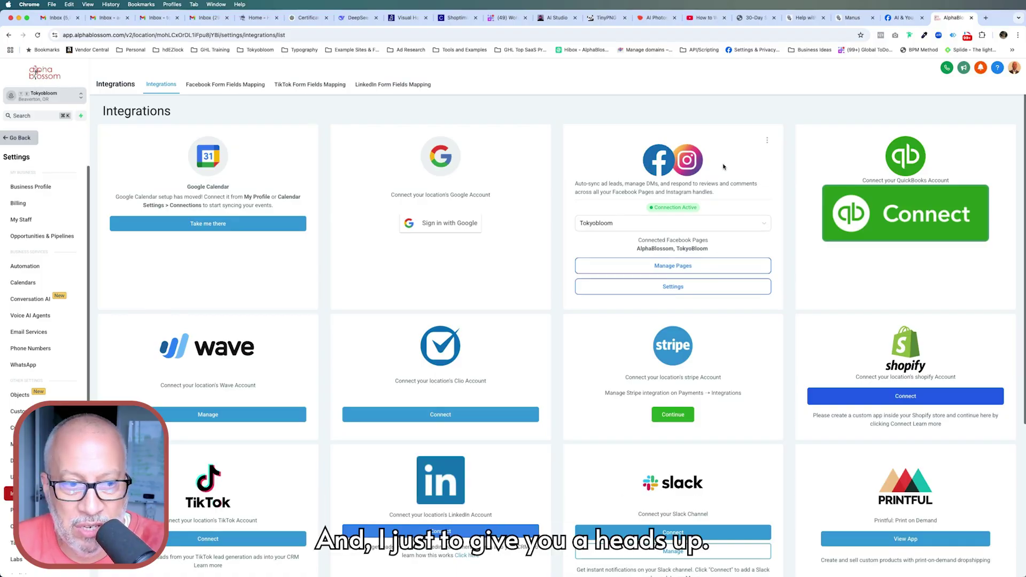
pyautogui.click(26, 138)
# Open facebook.com in a new browser tab.
pyautogui.click(986, 18)
pyautogui.write('facebook.com')
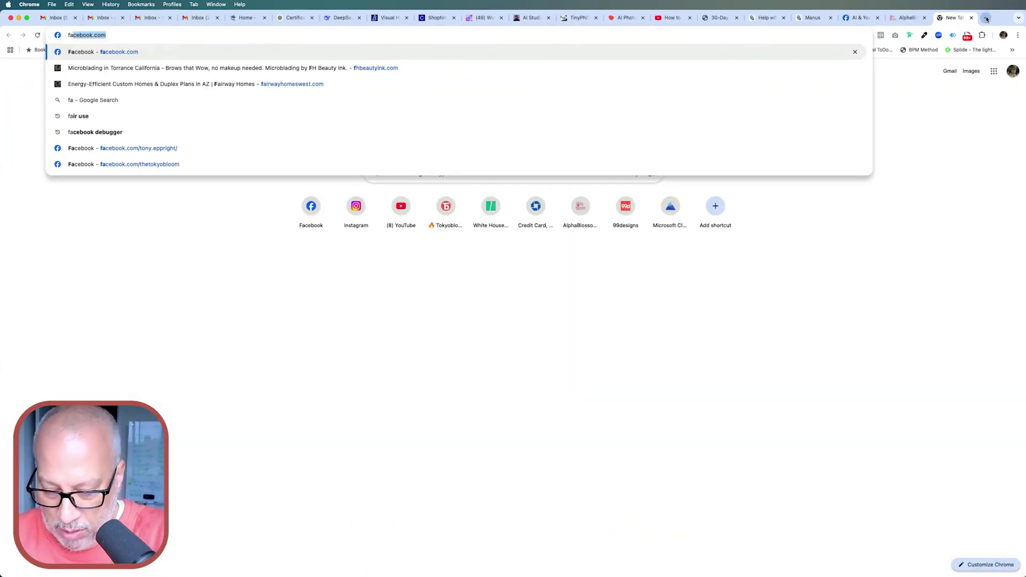
pyautogui.press('Return')
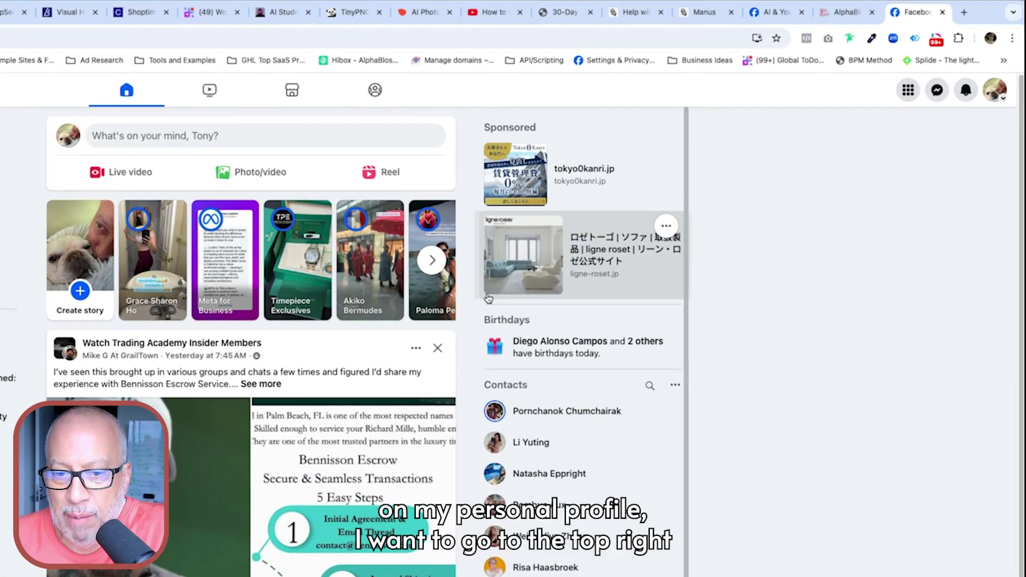
# Open Business integrations in the Facebook settings of the personal profile.
pyautogui.click(990, 95)
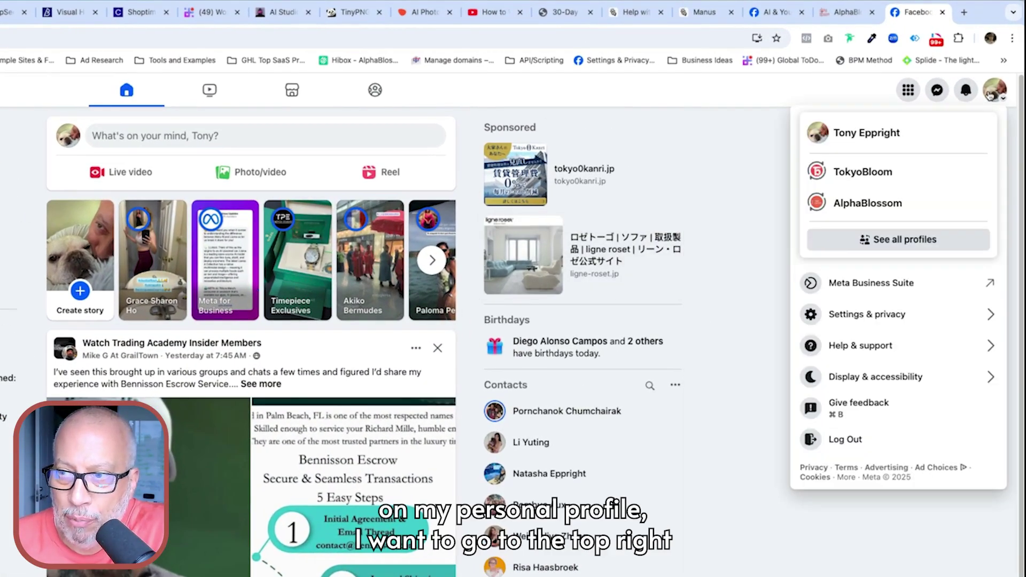
pyautogui.click(874, 316)
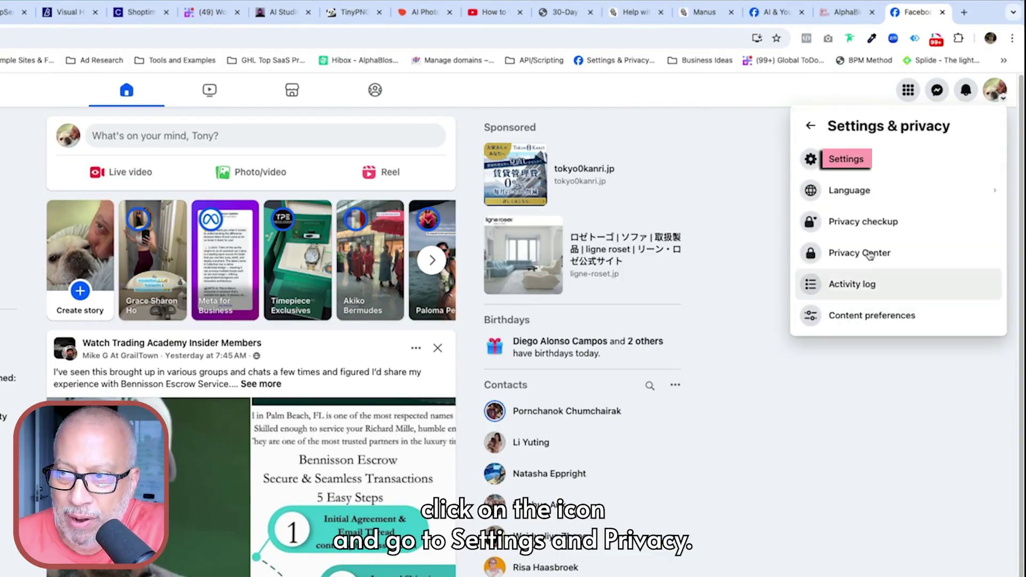
pyautogui.click(847, 158)
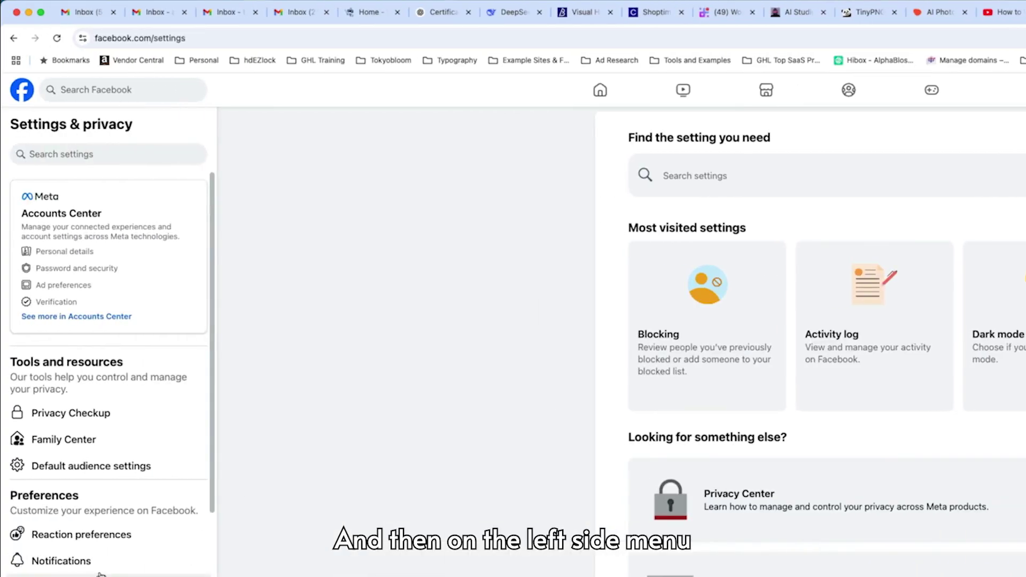
pyautogui.scroll(-10, 100, 571)
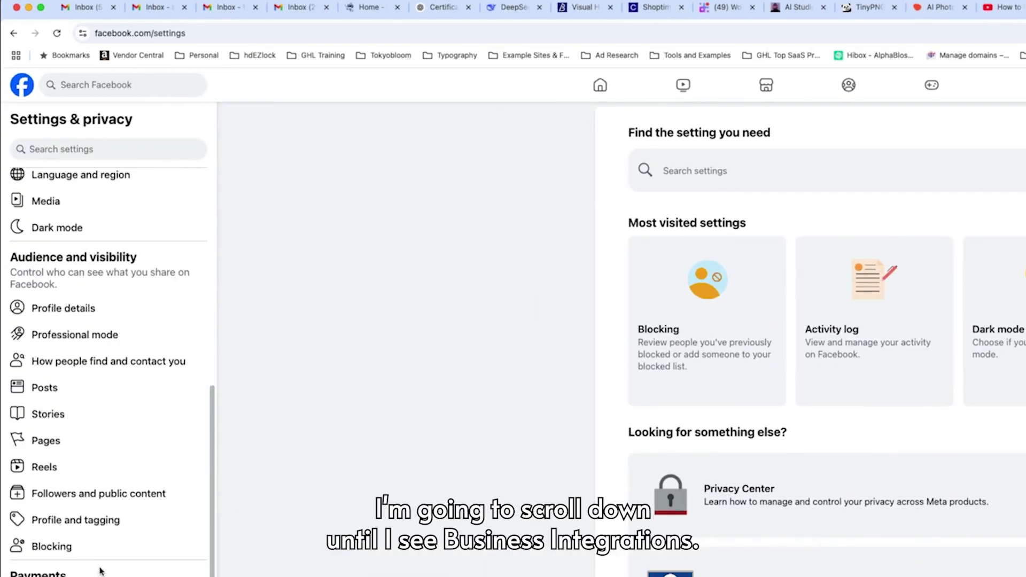
pyautogui.scroll(-3, 99, 566)
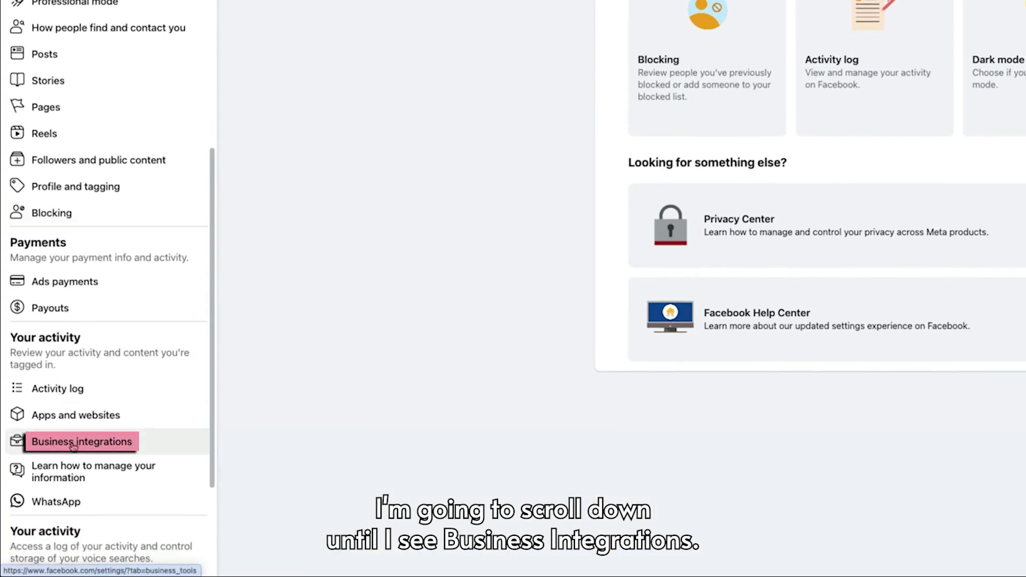
pyautogui.click(74, 444)
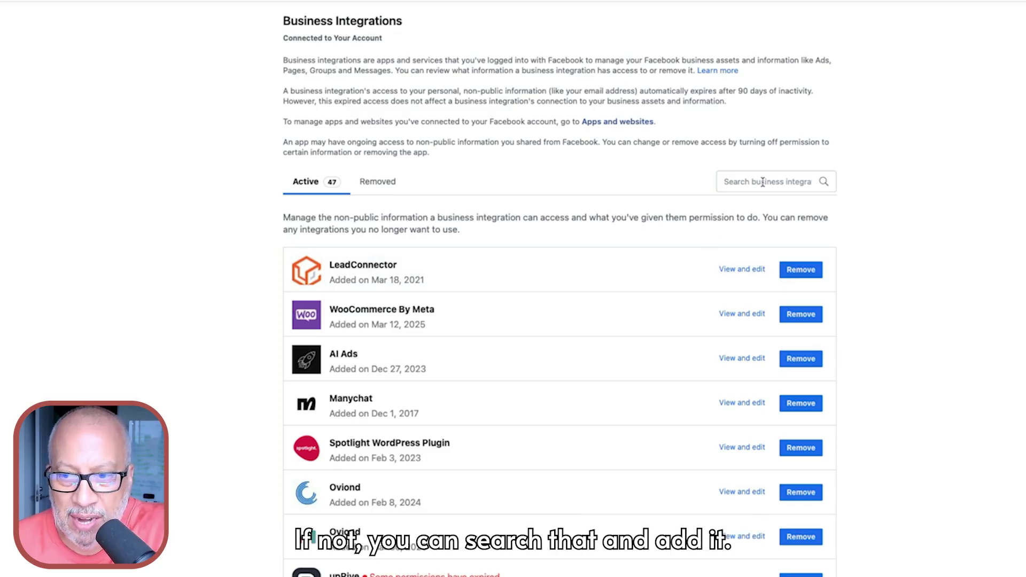
# Open LeadConnector's permissions and review the full Instagram account list for accessing profile and posts, including tokyobloom_official.
pyautogui.click(745, 270)
pyautogui.scroll(-1, 552, 302)
pyautogui.scroll(-4, 552, 302)
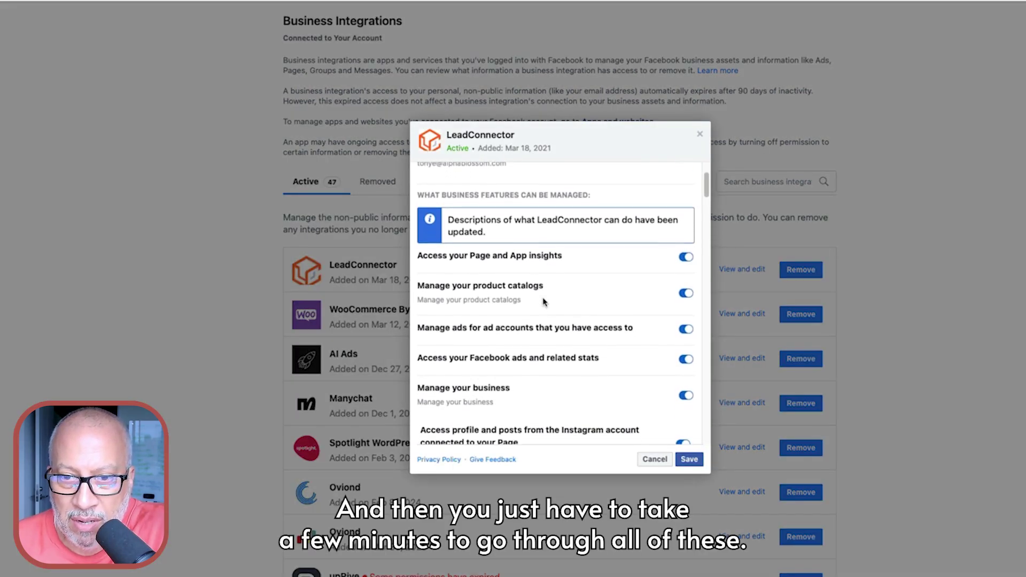
pyautogui.scroll(-4, 544, 303)
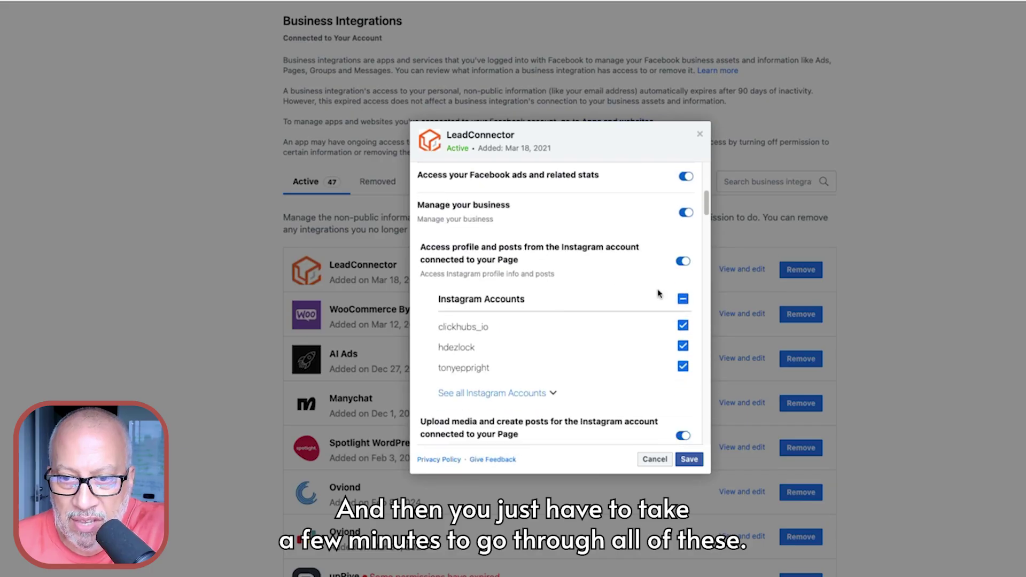
pyautogui.scroll(-1, 588, 326)
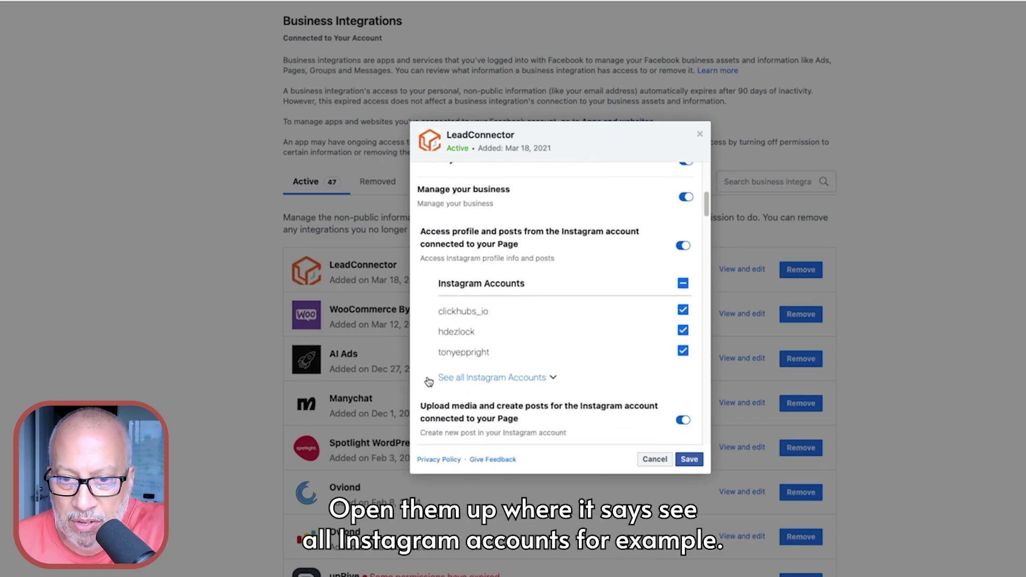
pyautogui.click(550, 378)
pyautogui.scroll(-2, 554, 356)
pyautogui.scroll(-2, 554, 356)
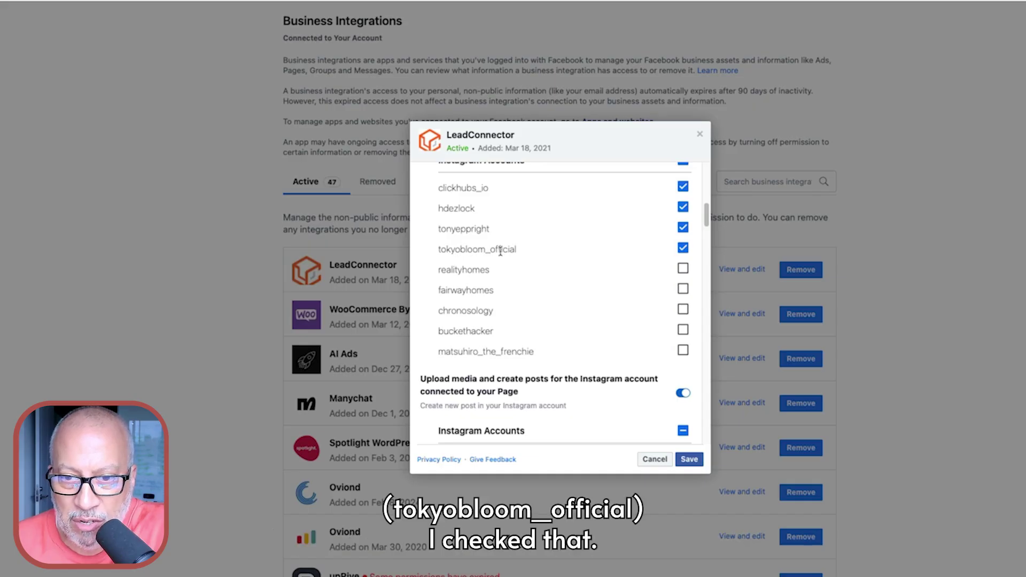
# Review the full Instagram account list under the permission to upload media and create posts.
pyautogui.scroll(-4, 593, 305)
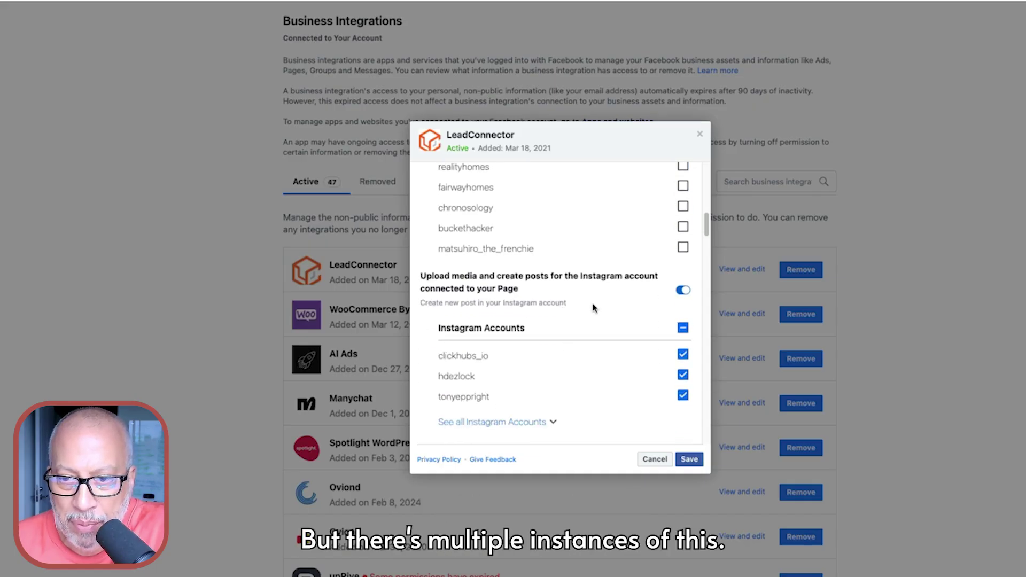
pyautogui.click(552, 418)
pyautogui.scroll(-1, 553, 415)
pyautogui.scroll(-3, 611, 394)
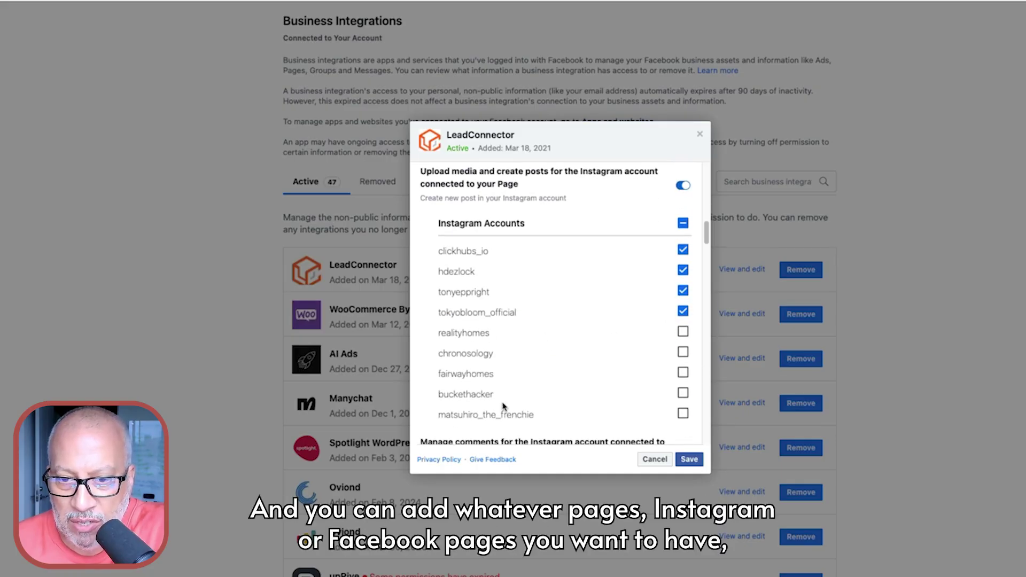
# Review the full page list under the permission to manage and access Page conversations in Messenger.
pyautogui.scroll(-10, 525, 357)
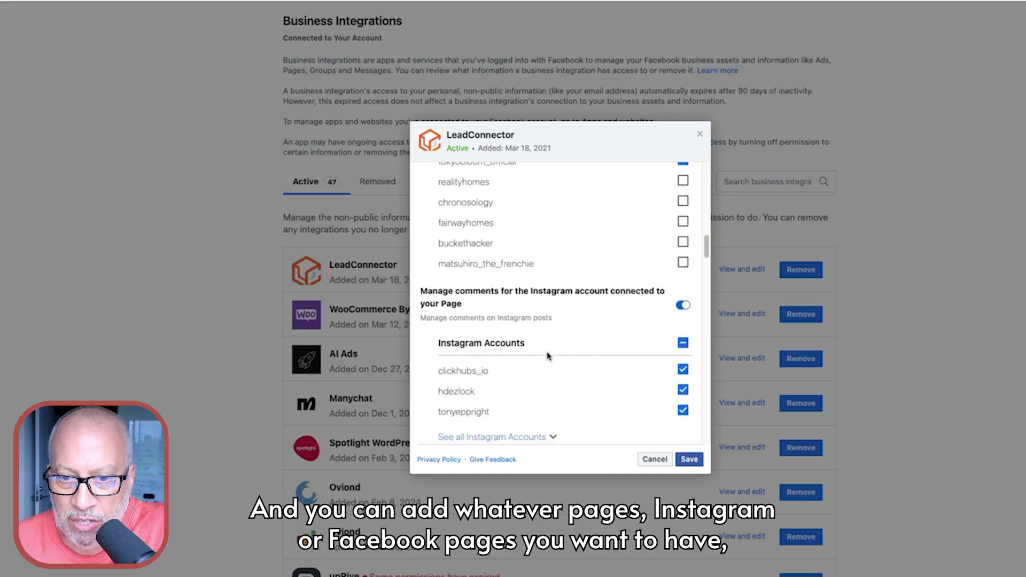
pyautogui.scroll(-8, 548, 355)
pyautogui.click(497, 332)
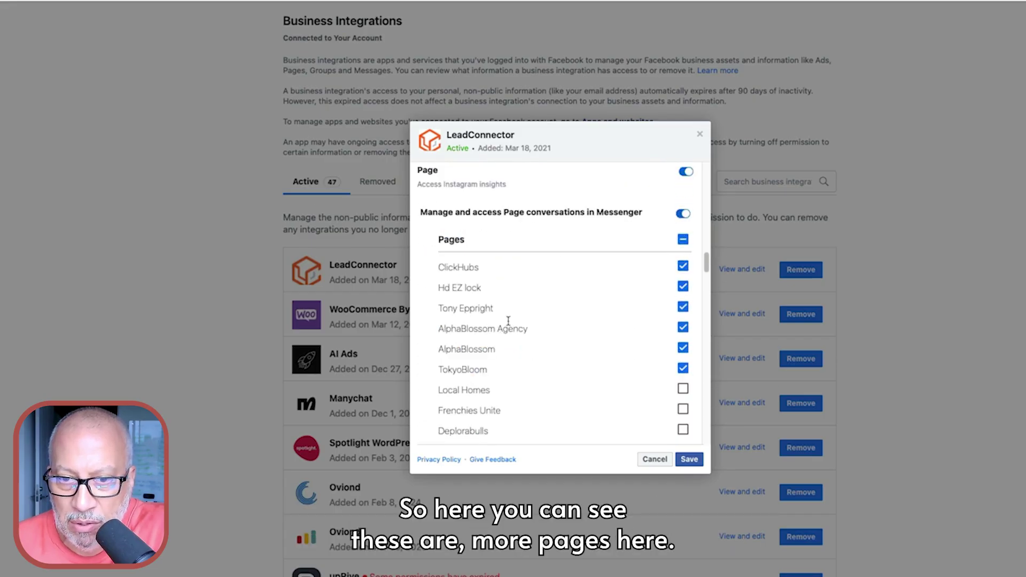
pyautogui.scroll(-8, 503, 258)
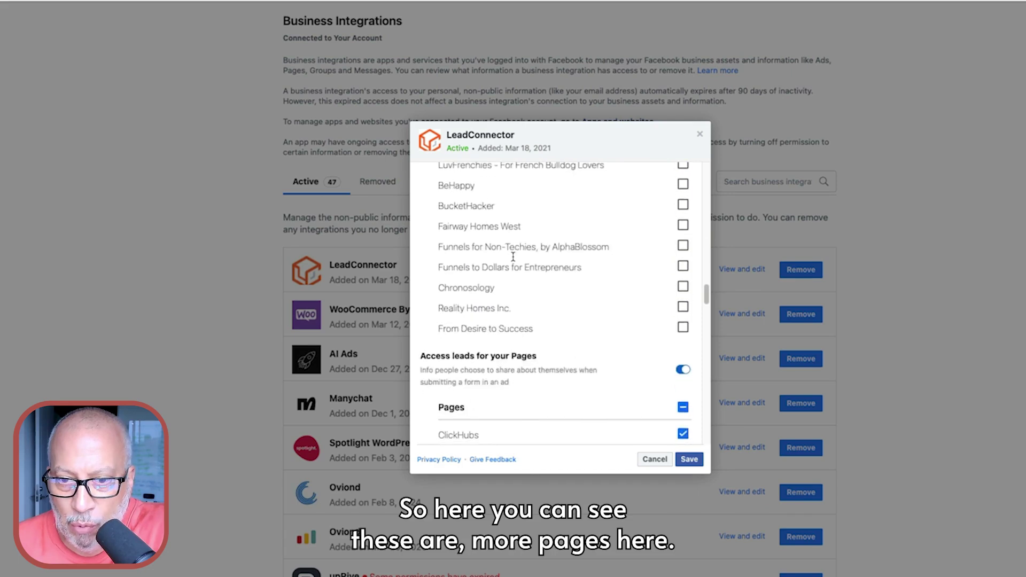
pyautogui.scroll(2, 514, 259)
pyautogui.scroll(-5, 515, 261)
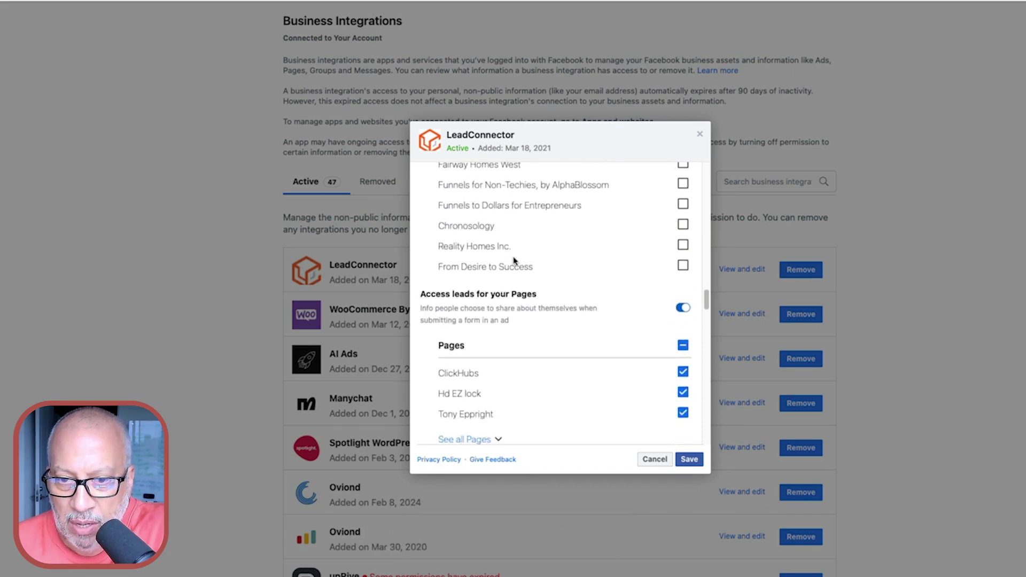
# Expand all pages under the permission to access leads for your Pages, and save the LeadConnector permissions.
pyautogui.click(496, 260)
pyautogui.scroll(-1, 610, 297)
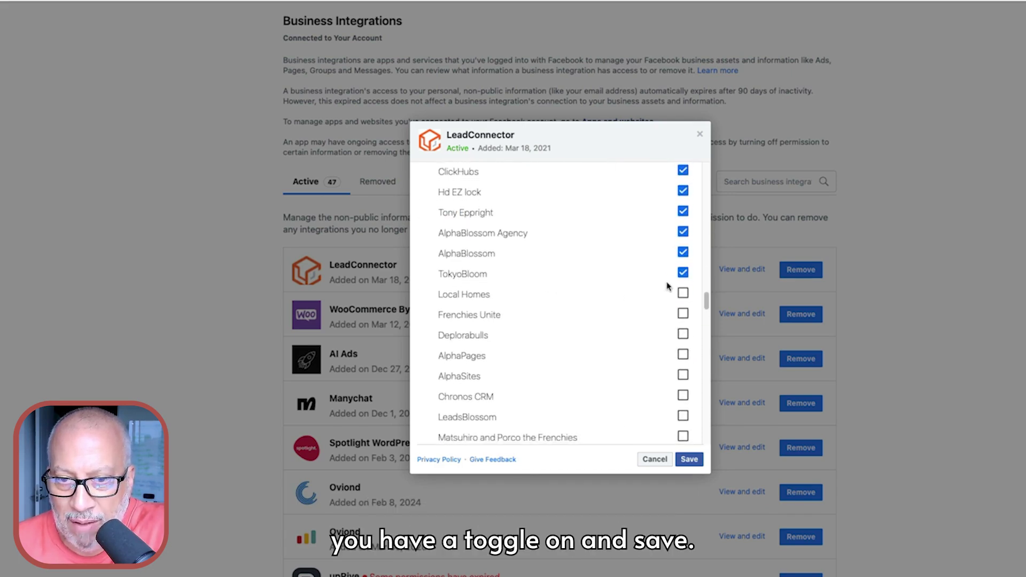
pyautogui.click(689, 459)
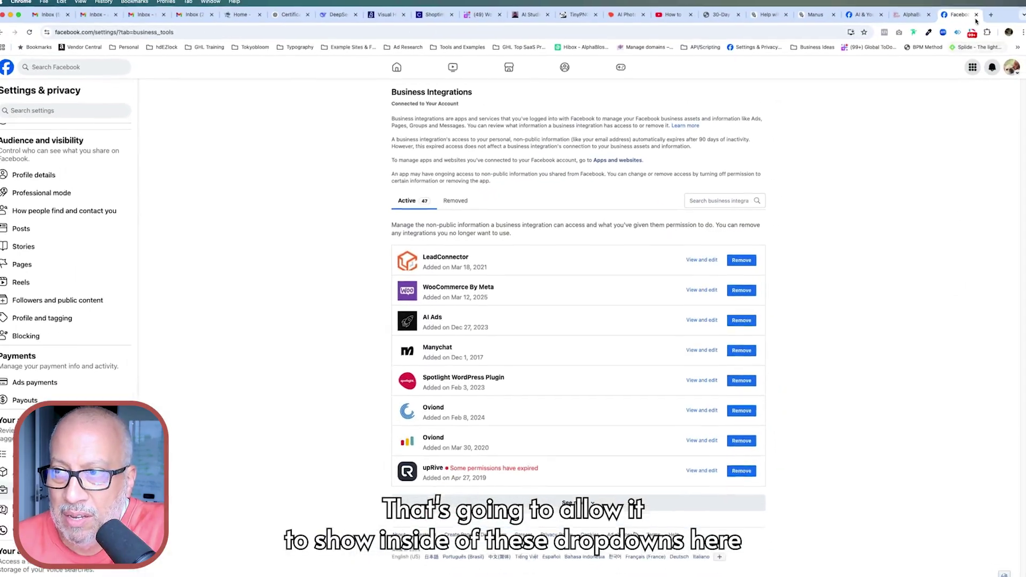
# Close the Facebook tab and select Tokyobloom as the Meta ad account in the Ad Manager setup.
pyautogui.click(971, 18)
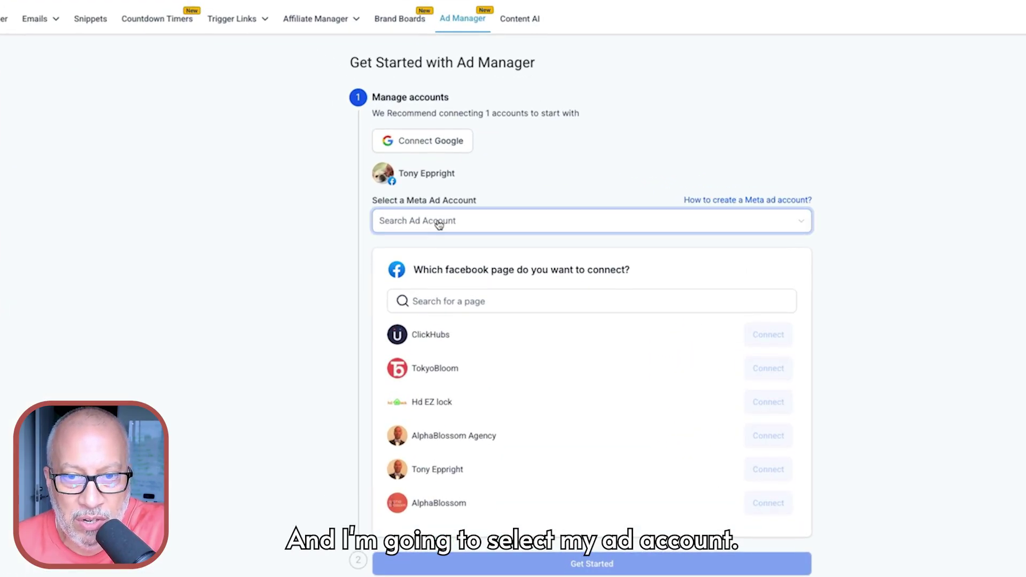
pyautogui.click(435, 224)
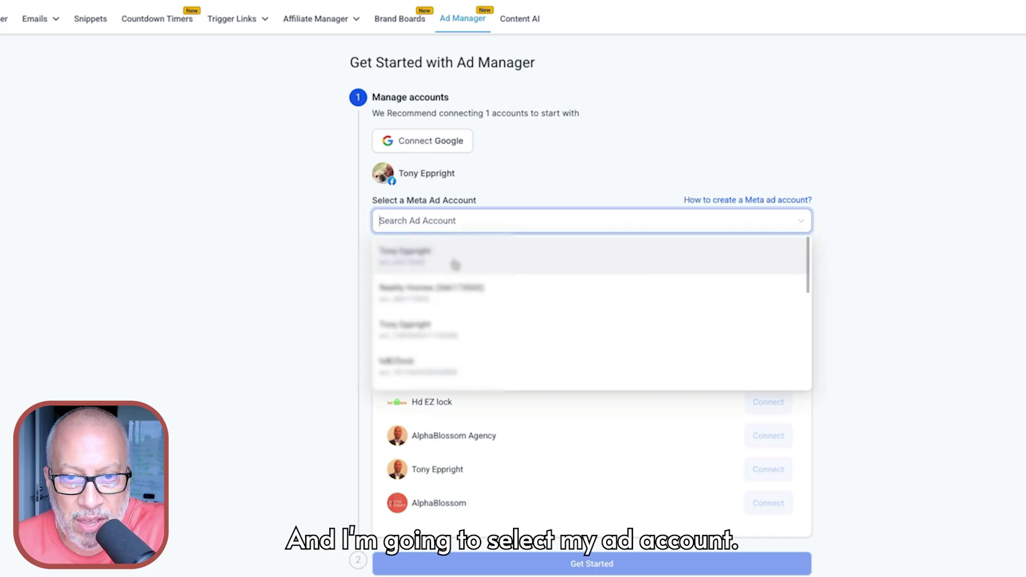
pyautogui.scroll(-5, 586, 270)
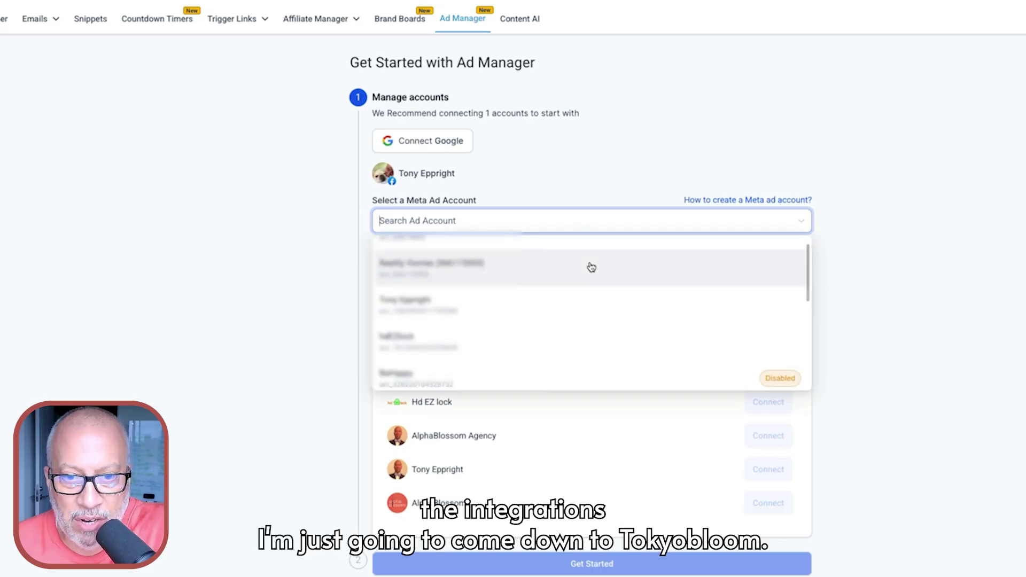
pyautogui.scroll(-1, 591, 270)
pyautogui.click(440, 340)
pyautogui.click(876, 271)
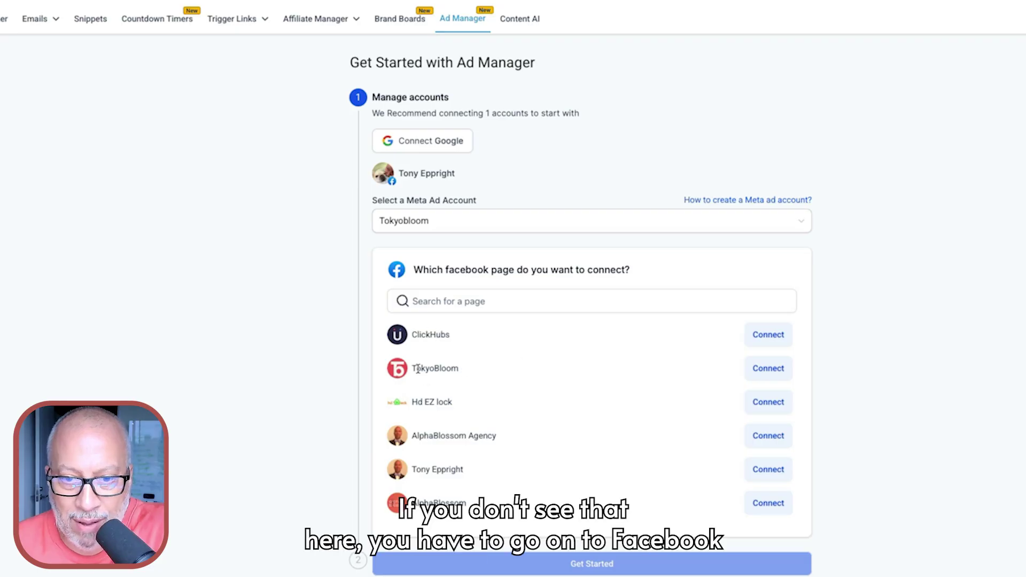
# Connect the TokyoBloom Facebook page and complete the Ad Manager setup.
pyautogui.click(770, 370)
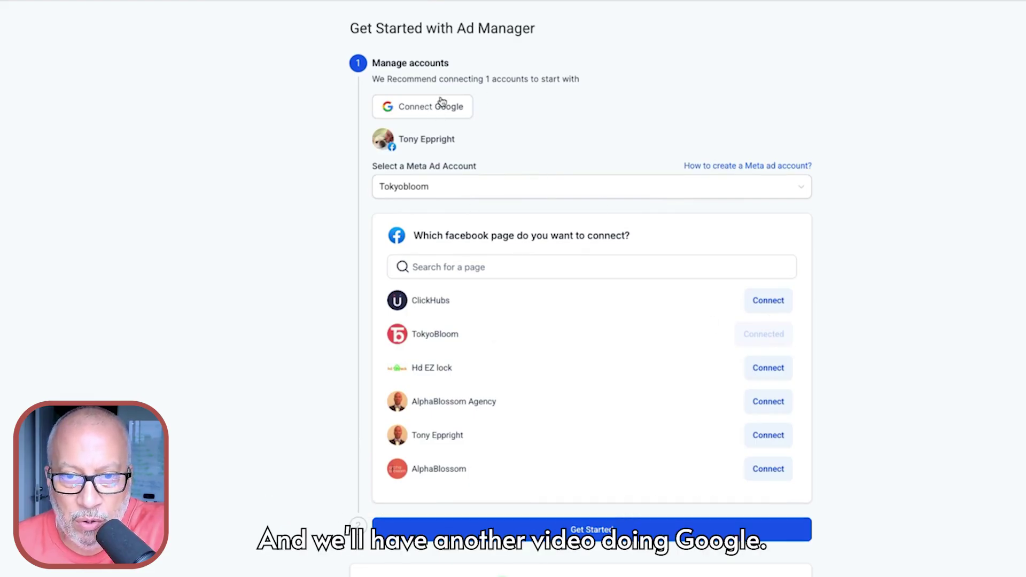
pyautogui.click(597, 527)
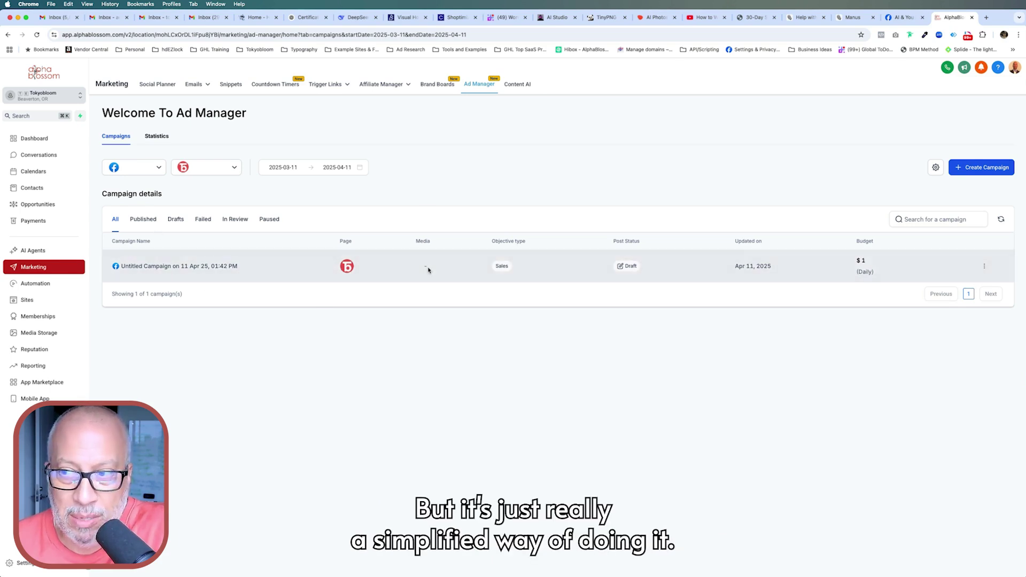
# View the Ad Manager statistics for the Facebook campaigns and return to the campaign list.
pyautogui.click(154, 137)
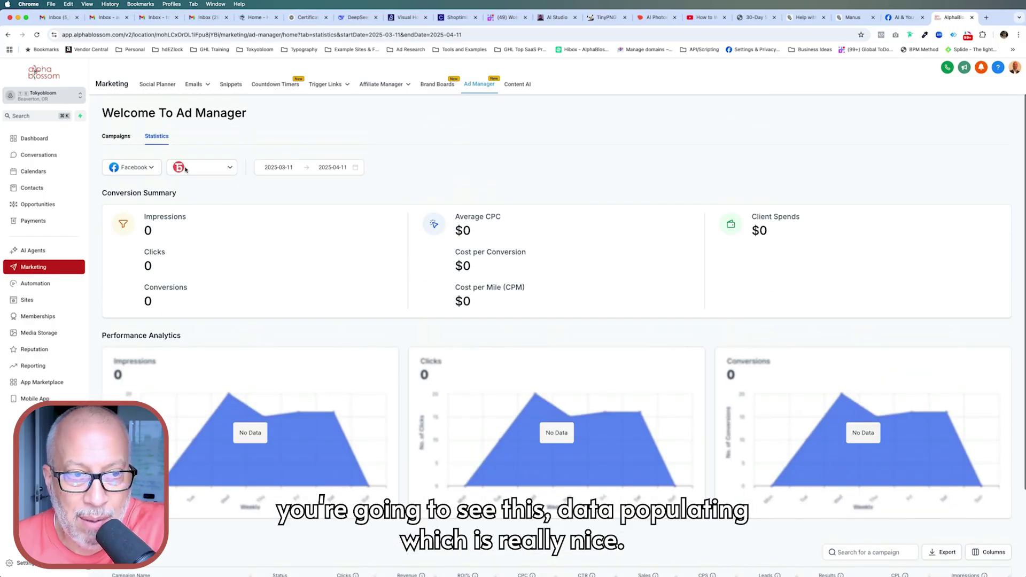
pyautogui.click(122, 138)
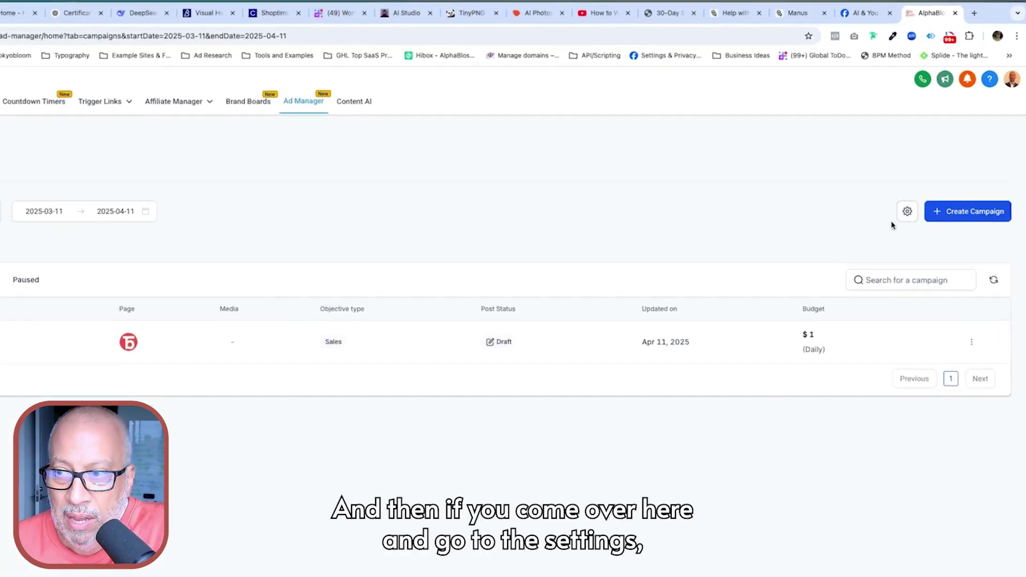
# Review the Facebook and Google Ads integrations and the connected Facebook pages in the Ad Manager settings.
pyautogui.click(906, 211)
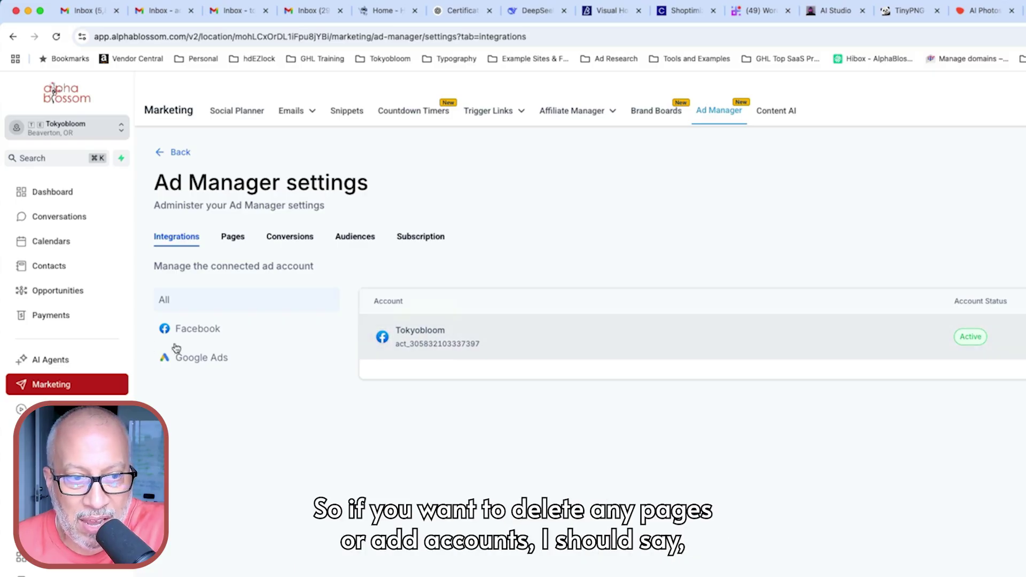
pyautogui.click(224, 331)
pyautogui.click(207, 359)
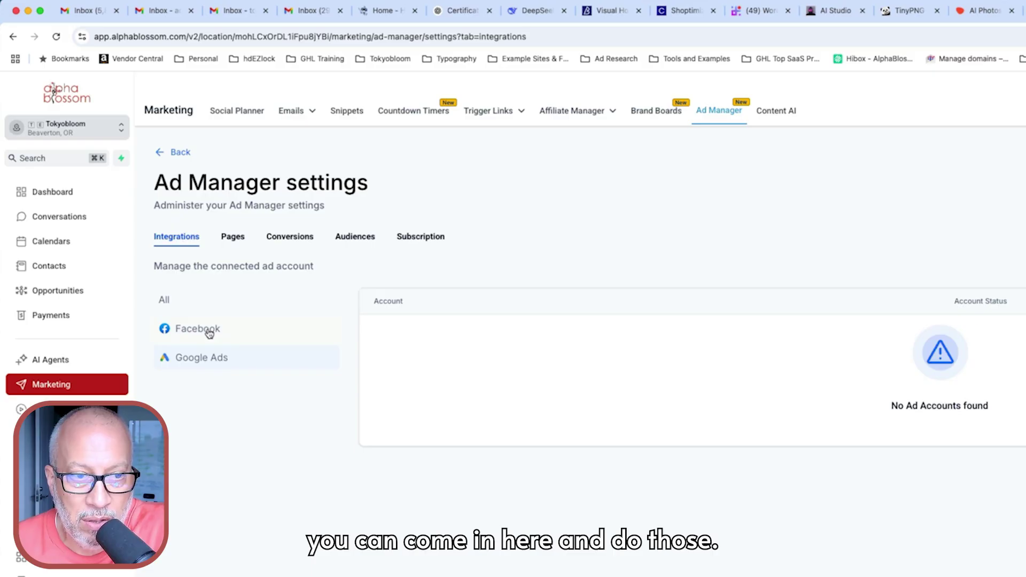
pyautogui.click(208, 331)
pyautogui.click(233, 238)
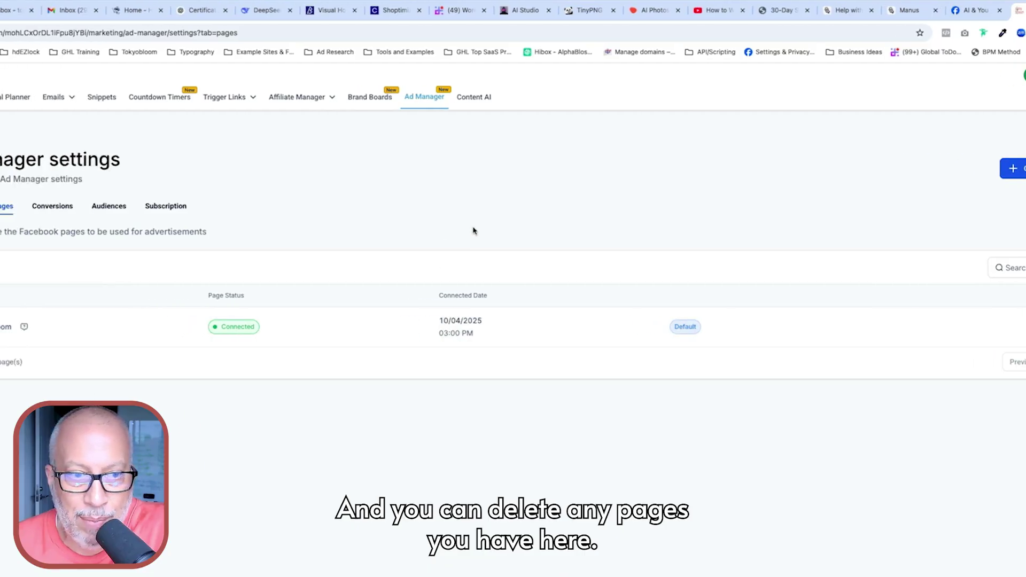
# Review the conversion pixels and the form for a new conversion pixel, closing it without creating one.
pyautogui.click(53, 208)
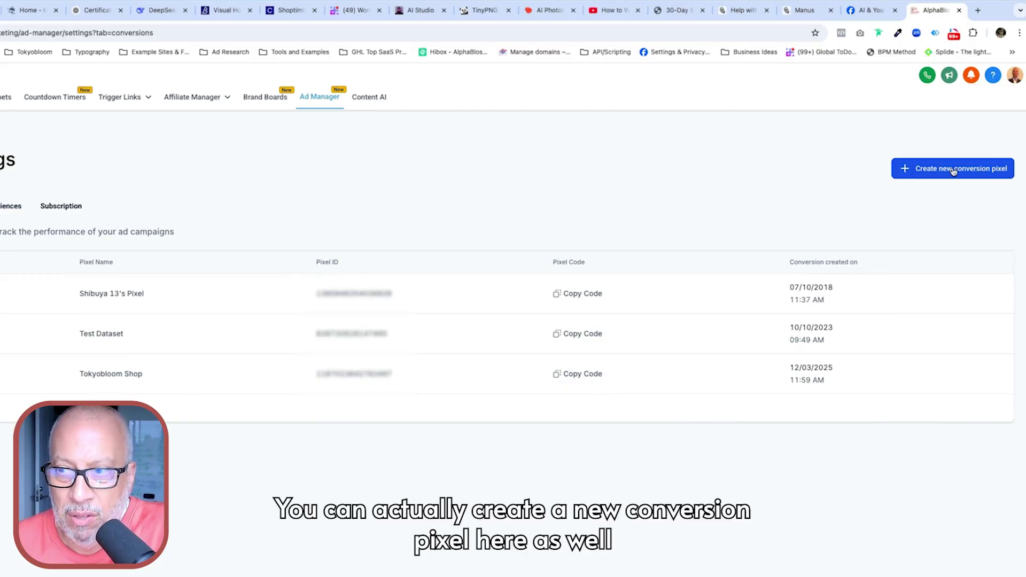
pyautogui.click(956, 170)
pyautogui.click(320, 398)
pyautogui.click(511, 354)
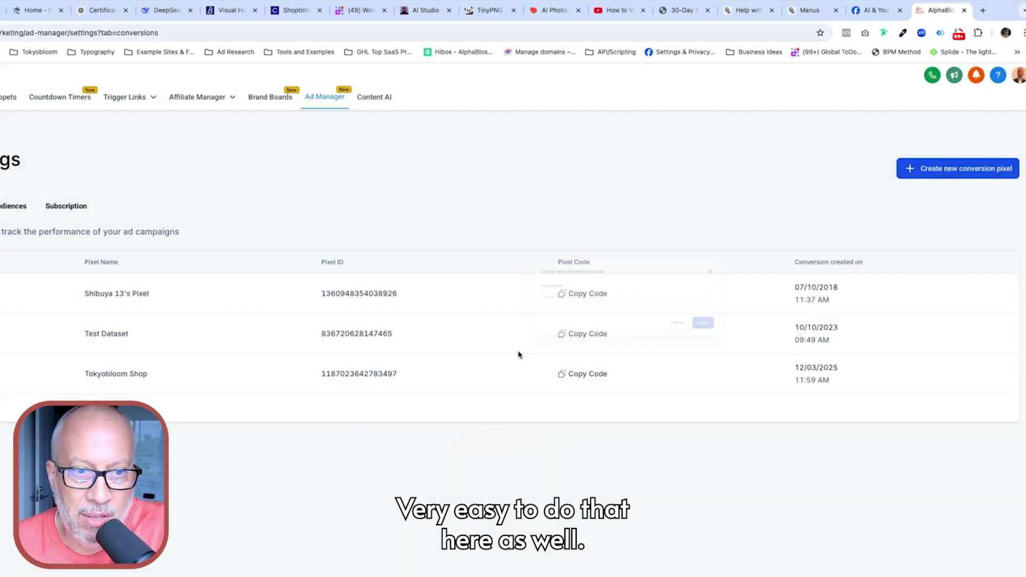
# Review the Ad Manager audiences and the subscription's available actions, and return to the campaign list.
pyautogui.click(14, 207)
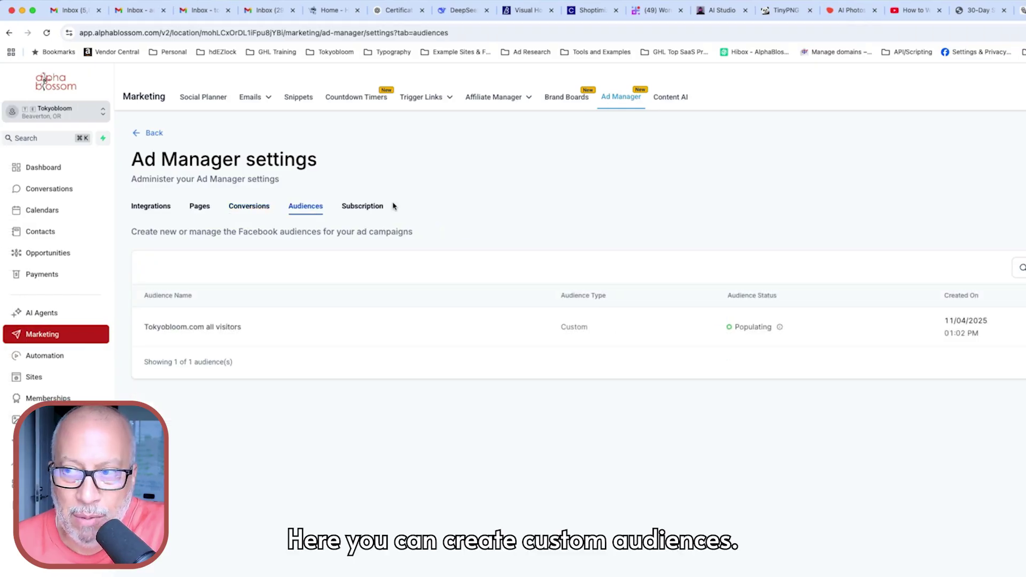
pyautogui.click(367, 208)
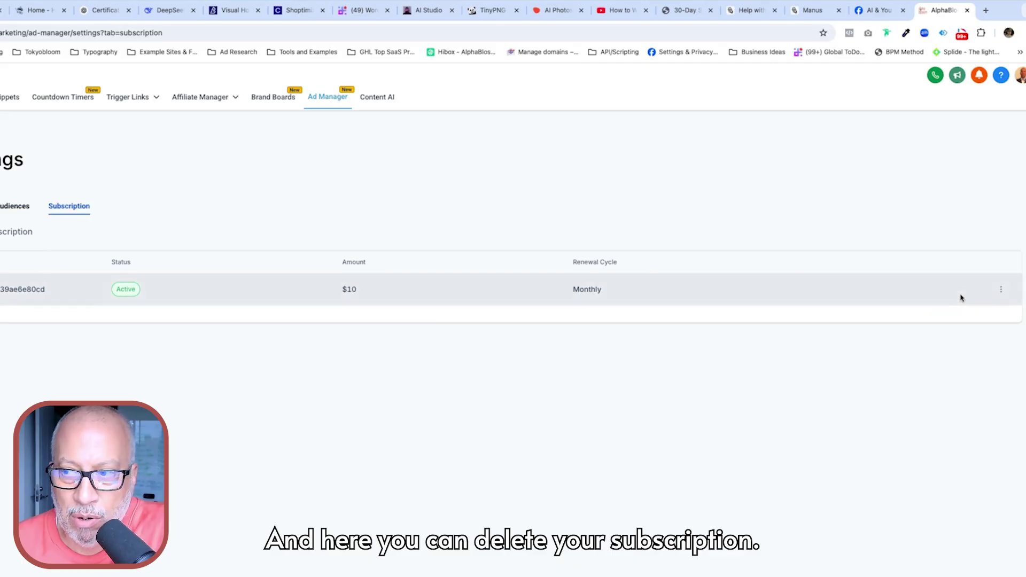
pyautogui.click(1000, 289)
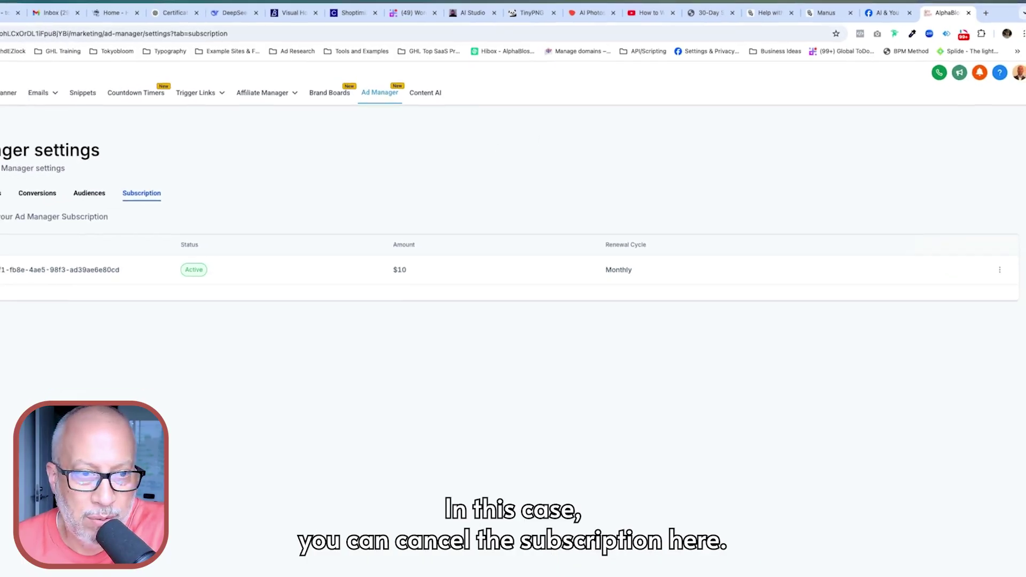
pyautogui.click(118, 112)
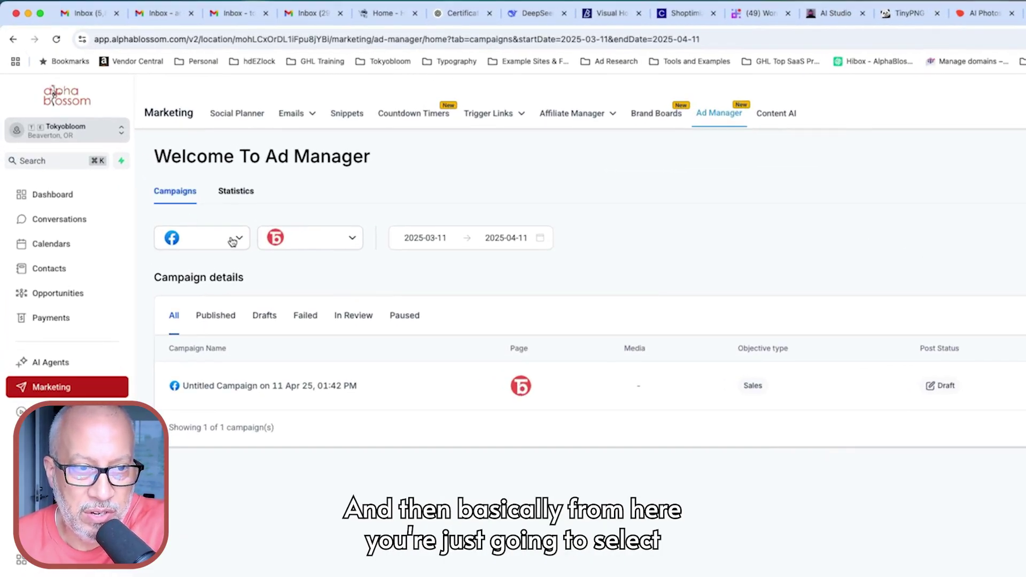
# Check the platform and page filter options of the campaign list without changing them.
pyautogui.click(232, 240)
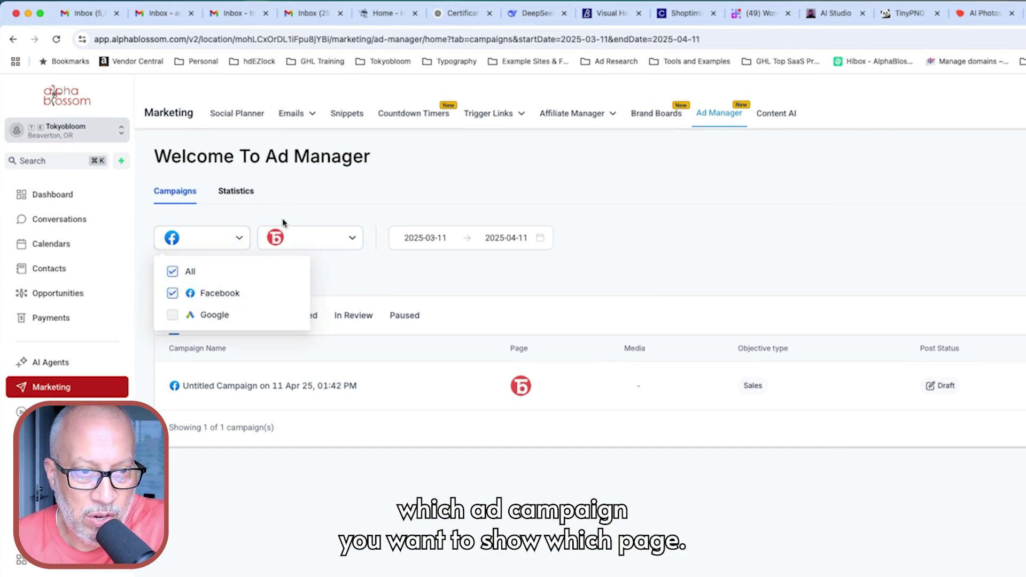
pyautogui.click(320, 241)
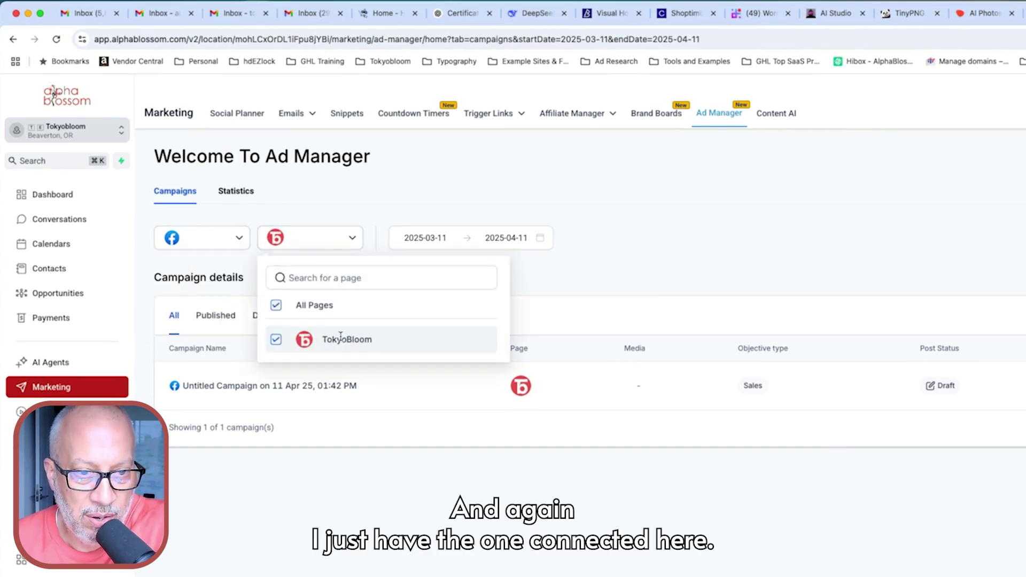
pyautogui.click(624, 278)
# Start a new Facebook campaign based on the Ad Manager Templates and open the template library.
pyautogui.click(971, 241)
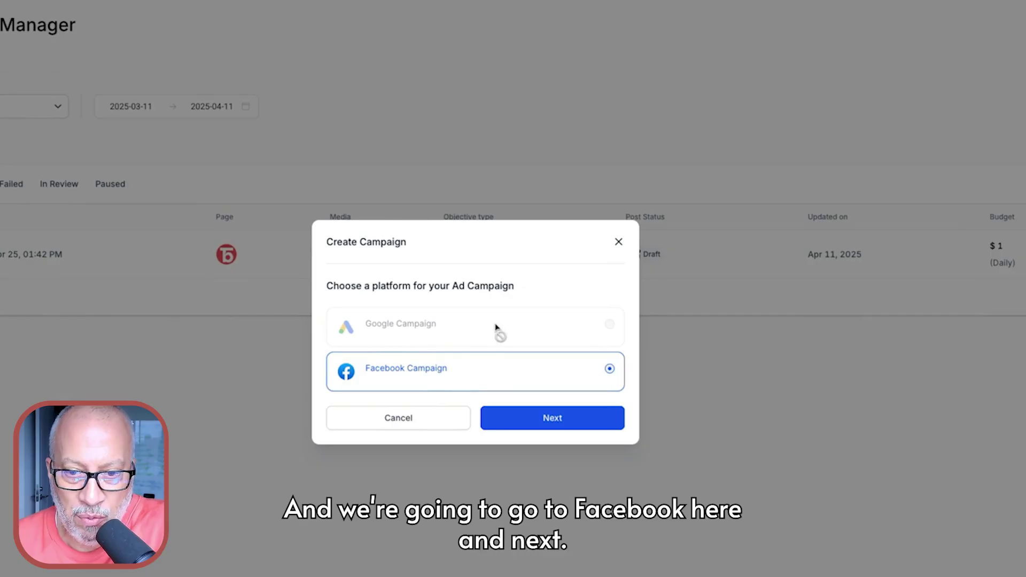
pyautogui.click(550, 415)
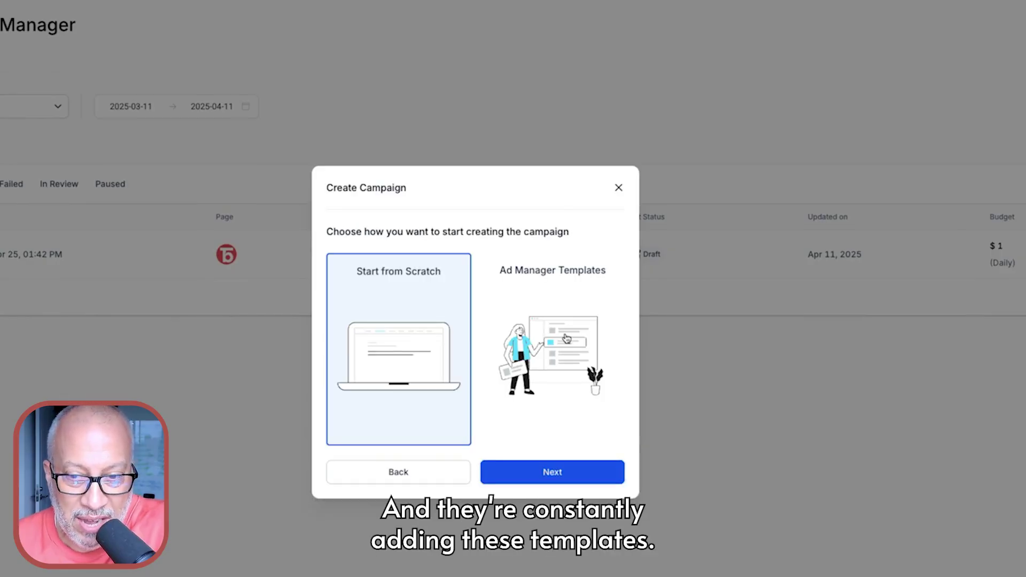
pyautogui.click(573, 333)
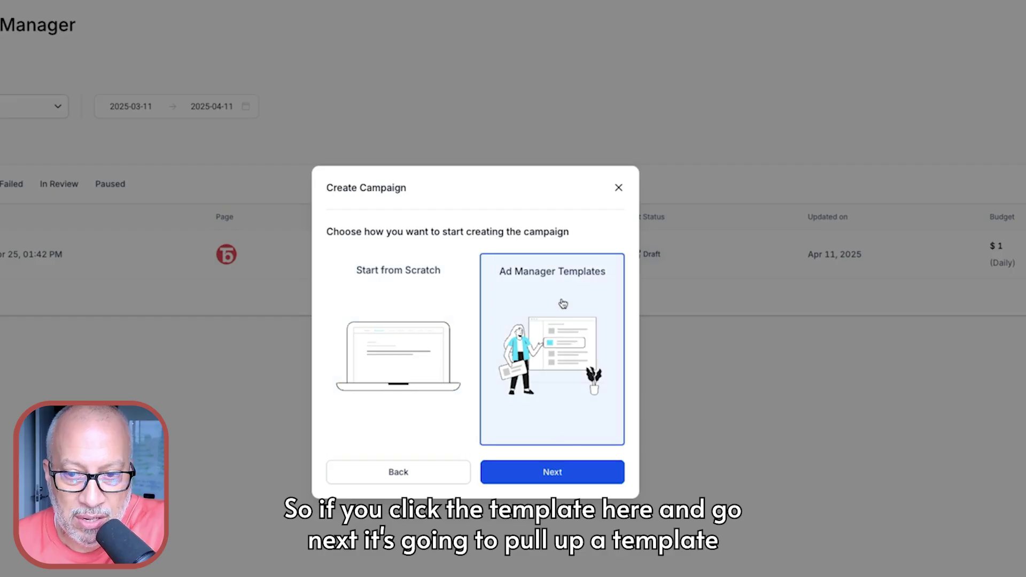
pyautogui.click(556, 472)
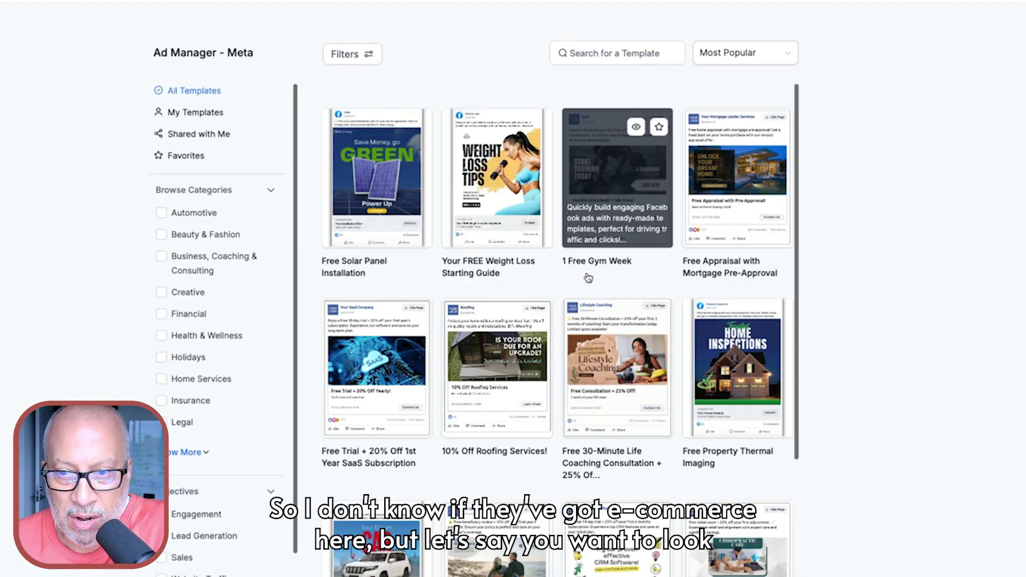
# Preview the Free Appraisal with Mortgage Pre-Approval template as Feed, Story and Reels, and return to the template library.
pyautogui.click(755, 128)
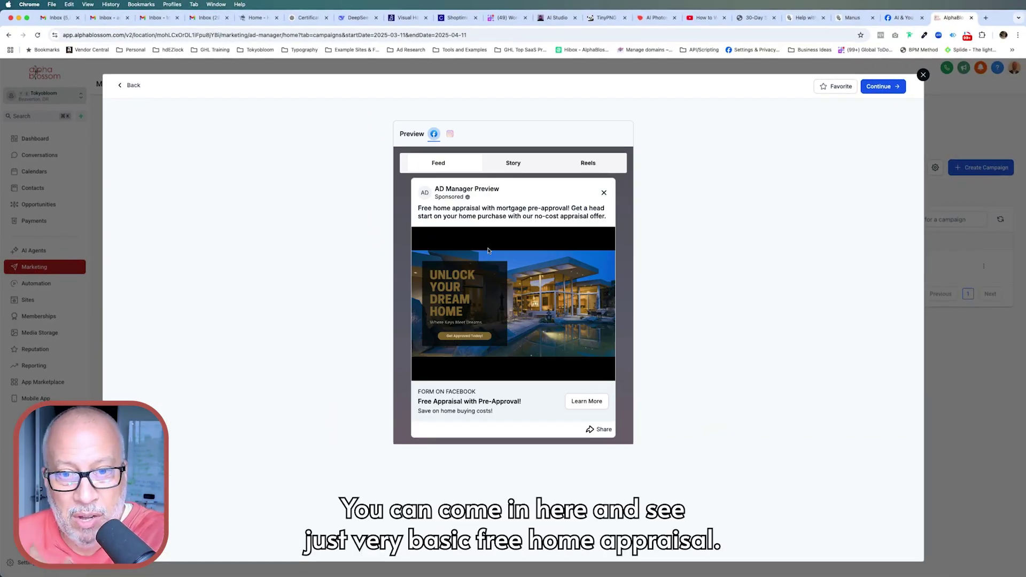
pyautogui.moveTo(418, 207); pyautogui.dragTo(605, 215)
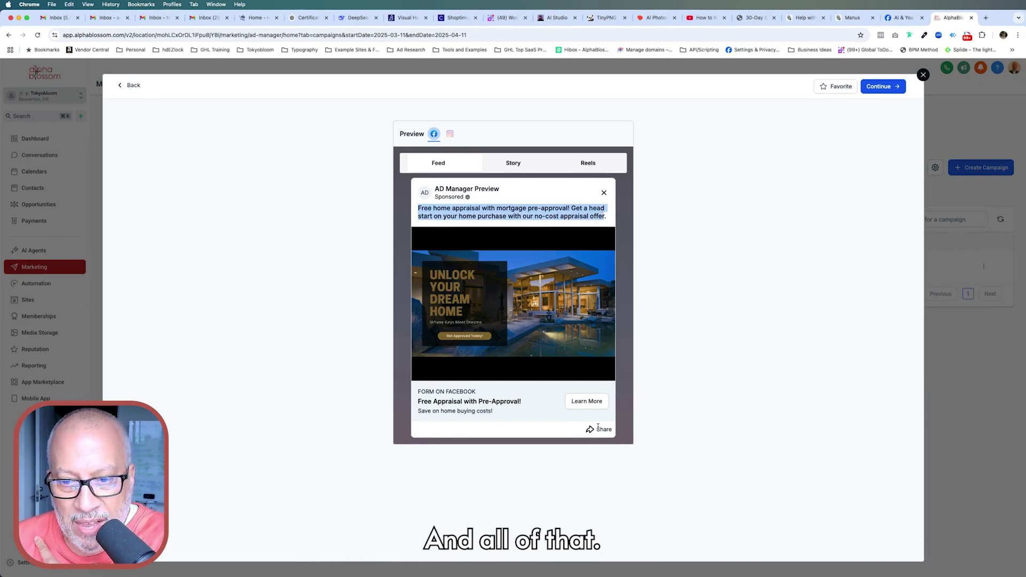
pyautogui.click(515, 164)
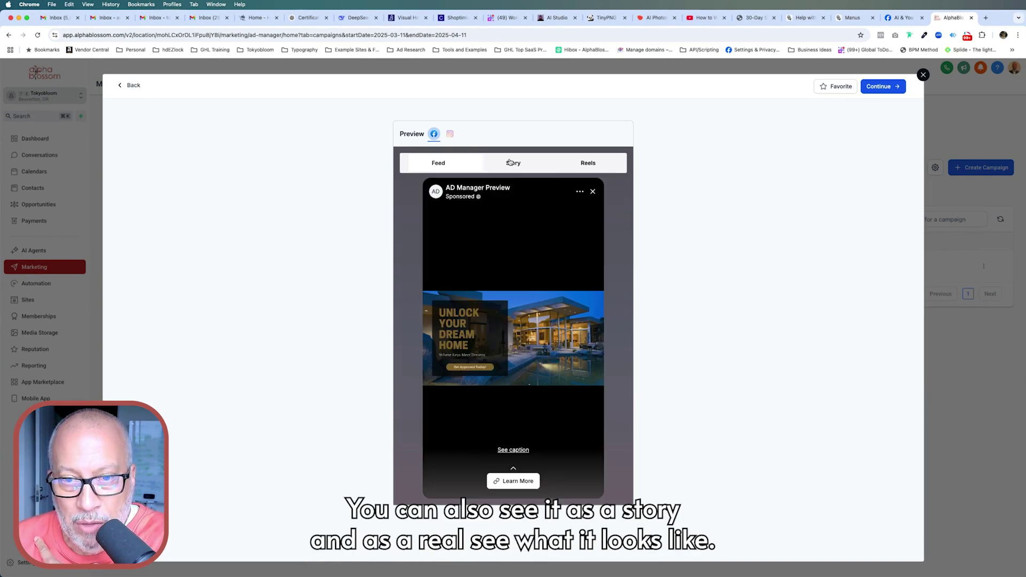
pyautogui.click(586, 170)
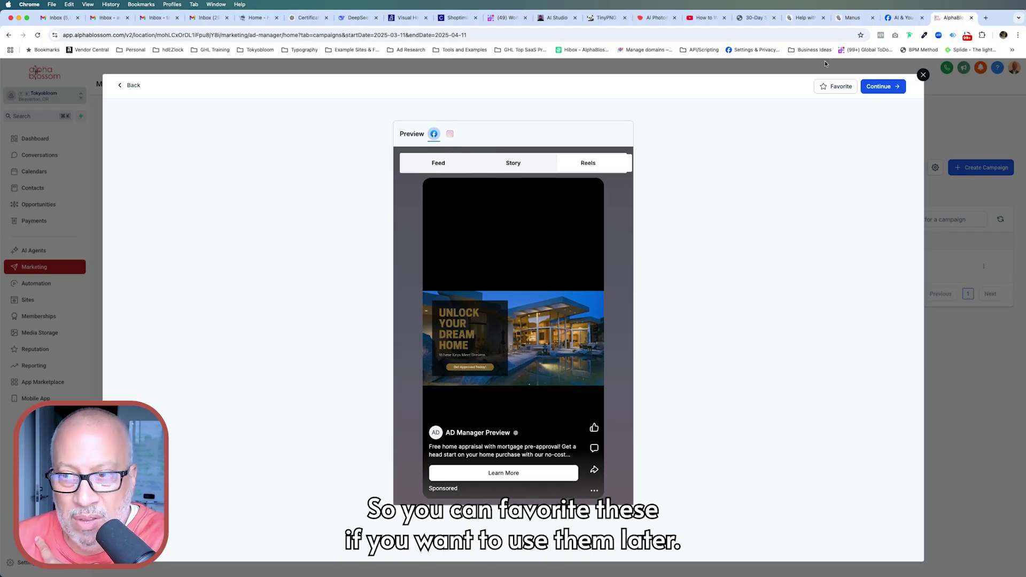
pyautogui.click(134, 85)
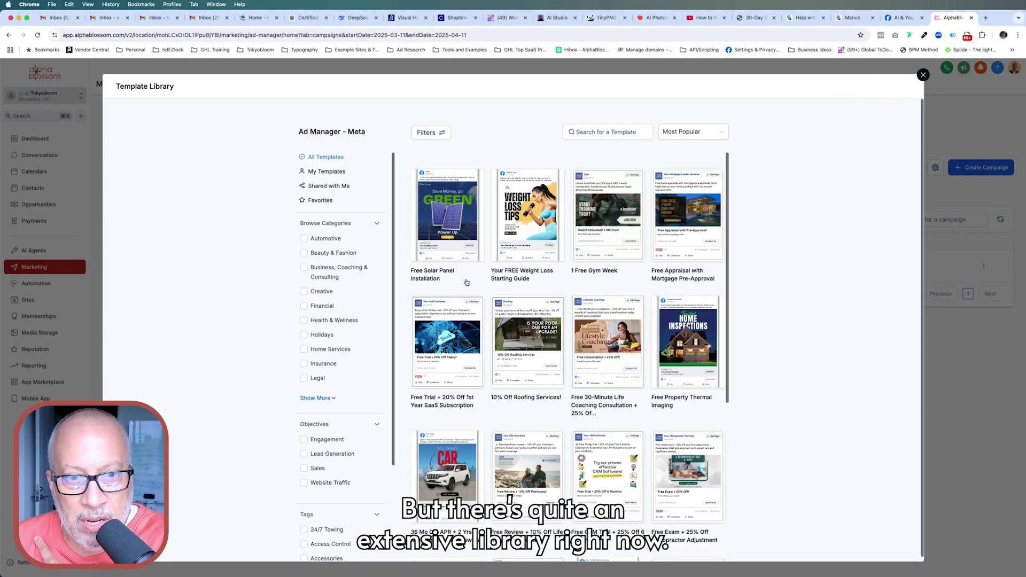
# Browse further templates, preview the Free Dessert with Steak ad, and return to the library.
pyautogui.scroll(-5, 578, 355)
pyautogui.scroll(-1, 578, 355)
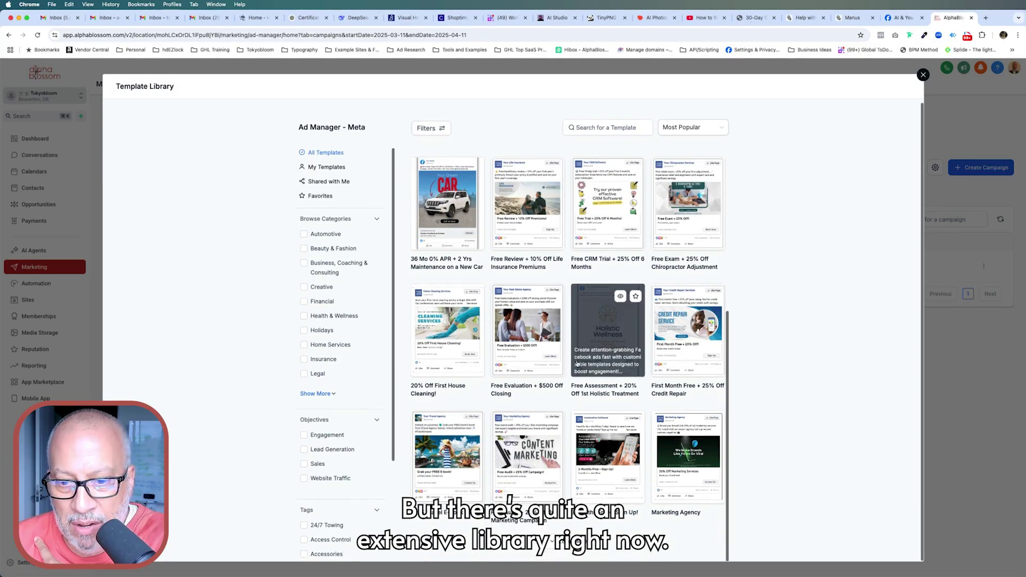
pyautogui.click(561, 542)
pyautogui.scroll(-5, 577, 417)
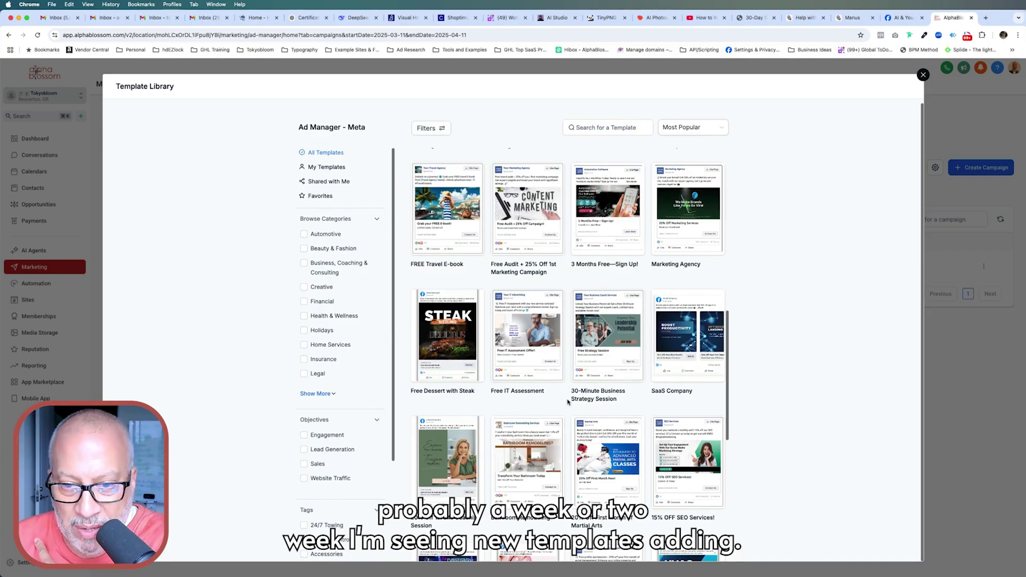
pyautogui.scroll(-1, 502, 347)
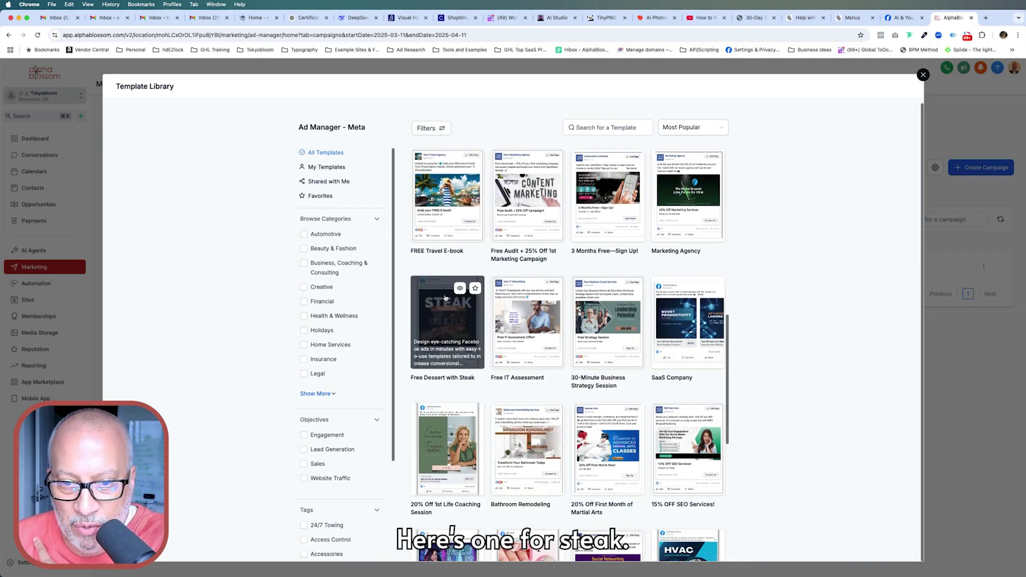
pyautogui.click(459, 289)
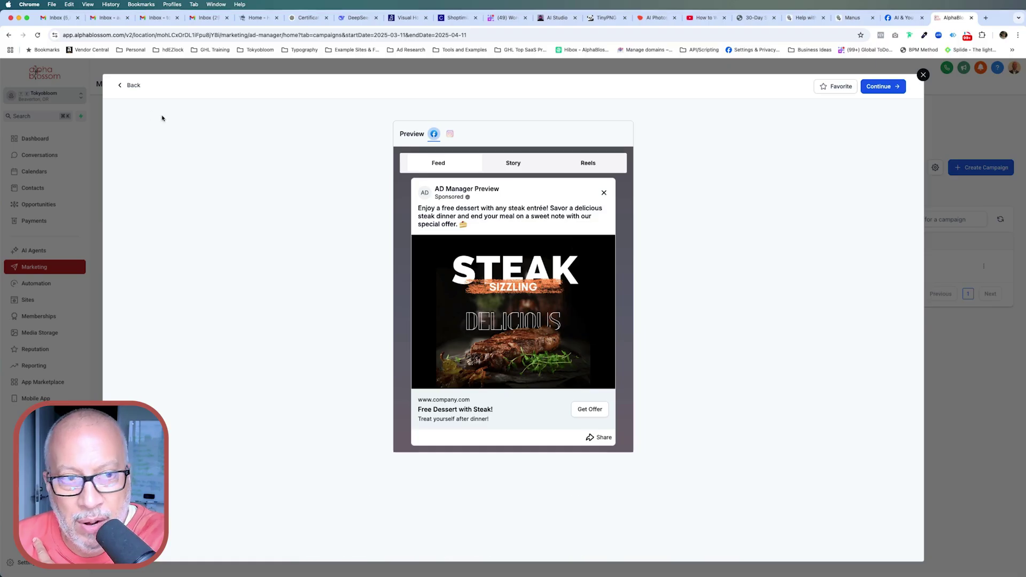
pyautogui.click(131, 86)
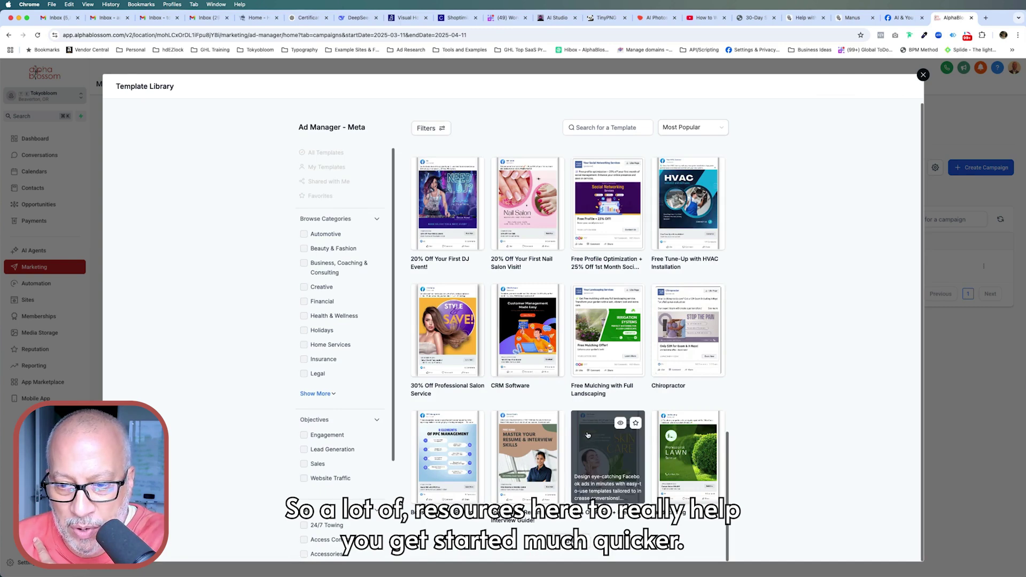
# Look through the remaining ad templates, search the library for "shirt", and clear the search.
pyautogui.scroll(-5, 561, 397)
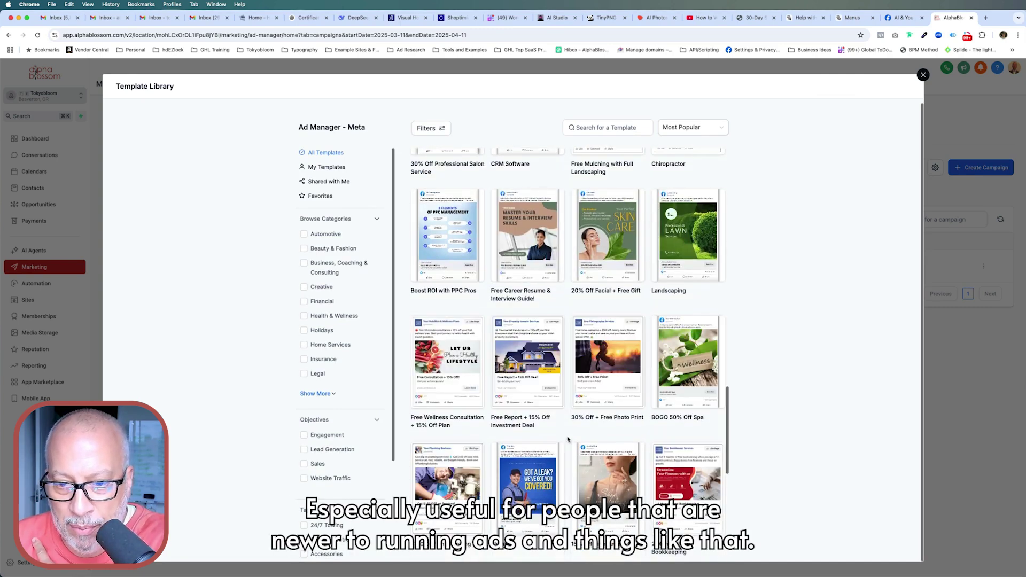
pyautogui.scroll(-1, 568, 423)
pyautogui.scroll(-3, 568, 427)
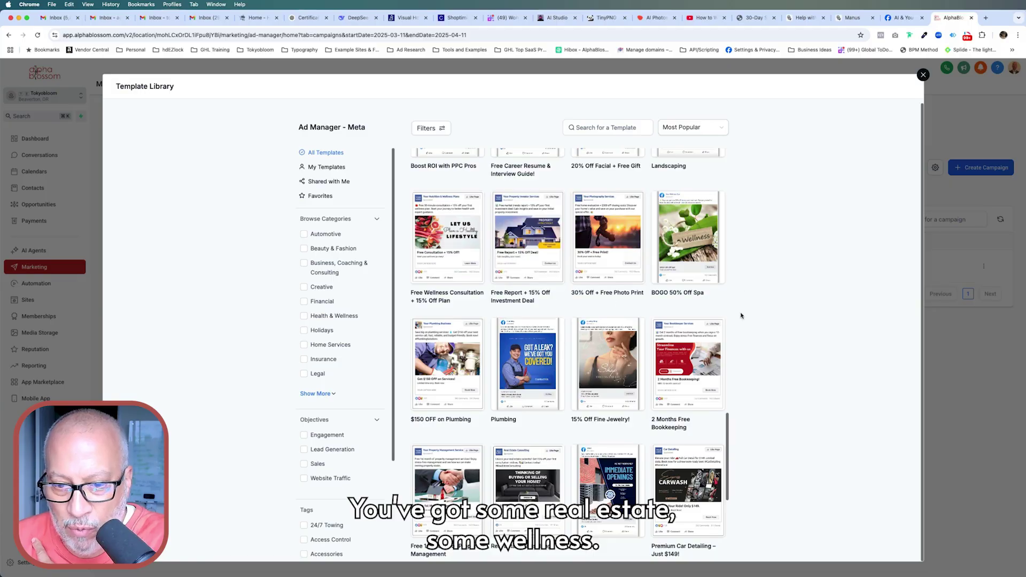
pyautogui.scroll(-7, 740, 315)
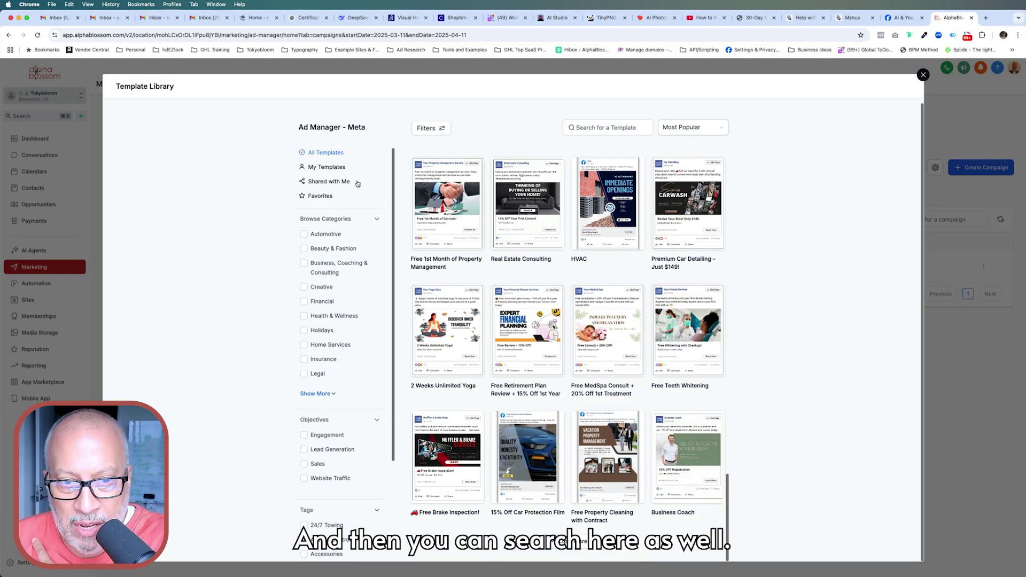
pyautogui.click(577, 136)
pyautogui.write('shirt')
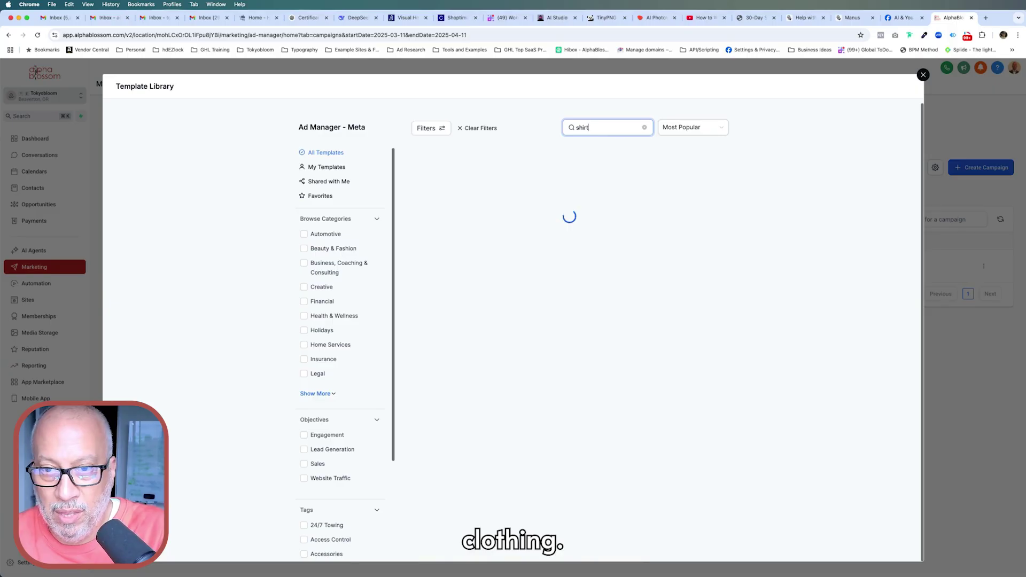
pyautogui.press('BackSpace')
pyautogui.press('BackSpace')
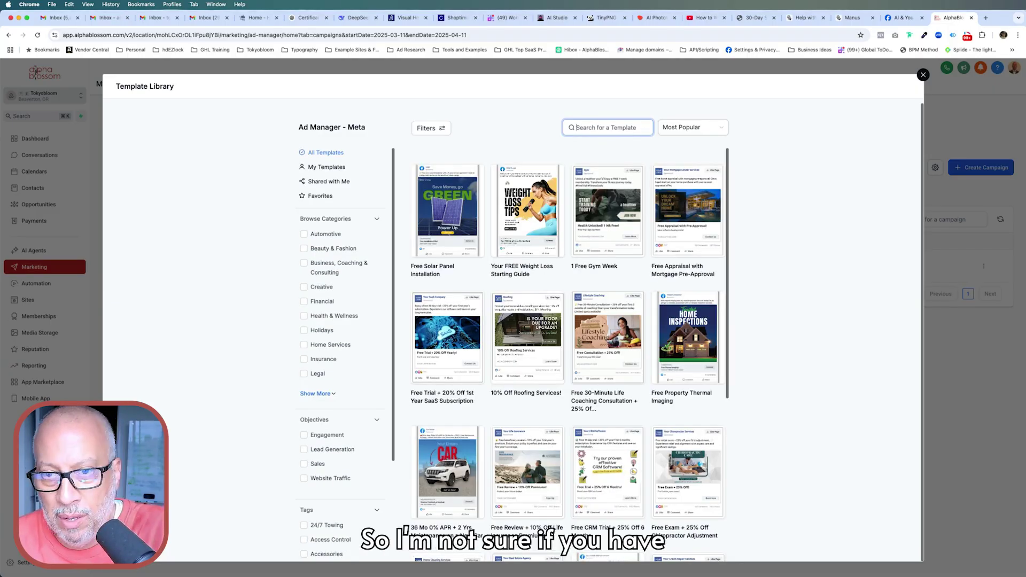
# Search the template library for "fashion" and clear the search to list all templates.
pyautogui.write('fashin')
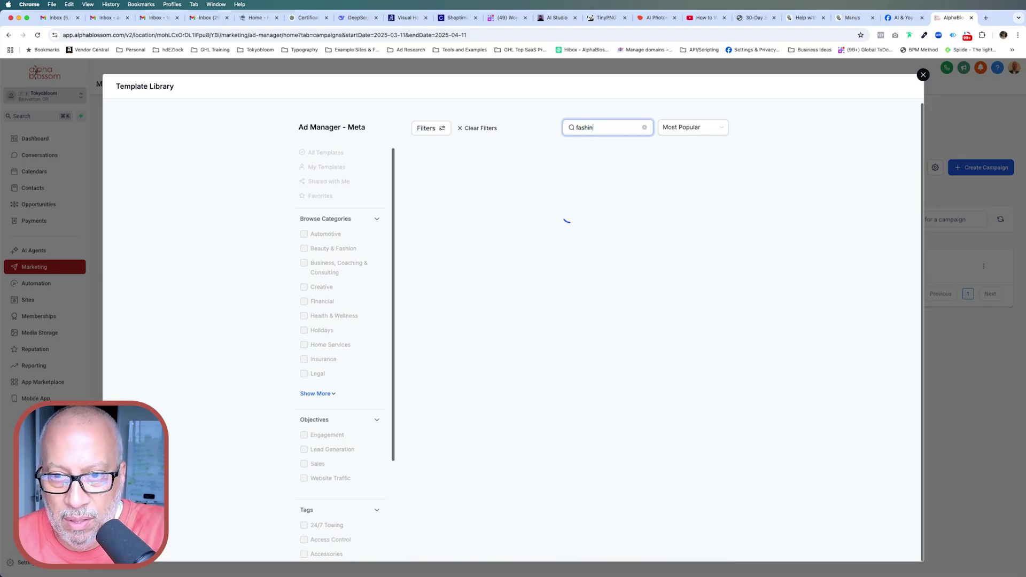
pyautogui.press('BackSpace')
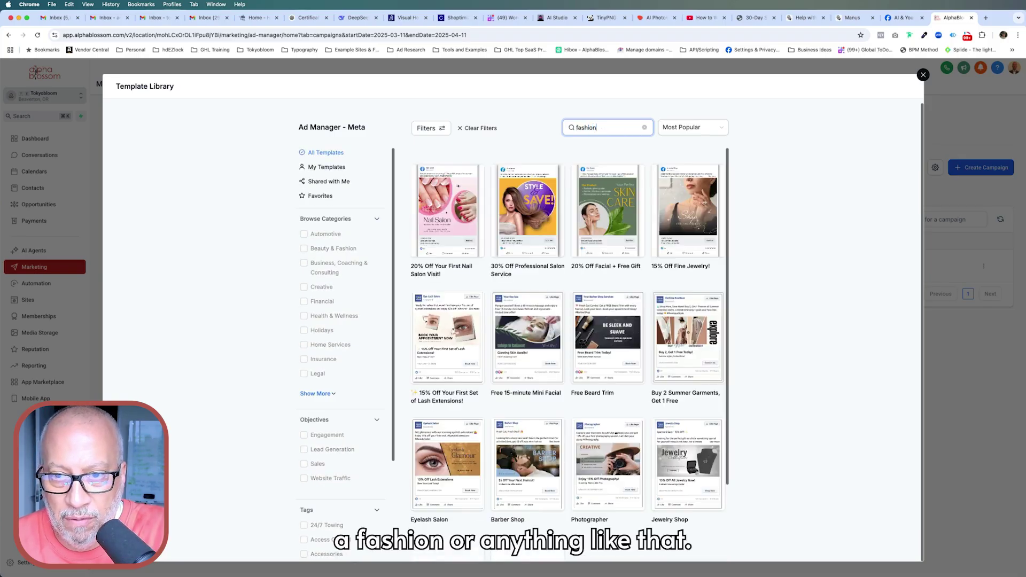
pyautogui.write('on')
pyautogui.press('BackSpace')
pyautogui.press('BackSpace')
pyautogui.press('BackSpace')
pyautogui.press('BackSpace')
pyautogui.press('BackSpace')
pyautogui.press('BackSpace')
pyautogui.press('BackSpace')
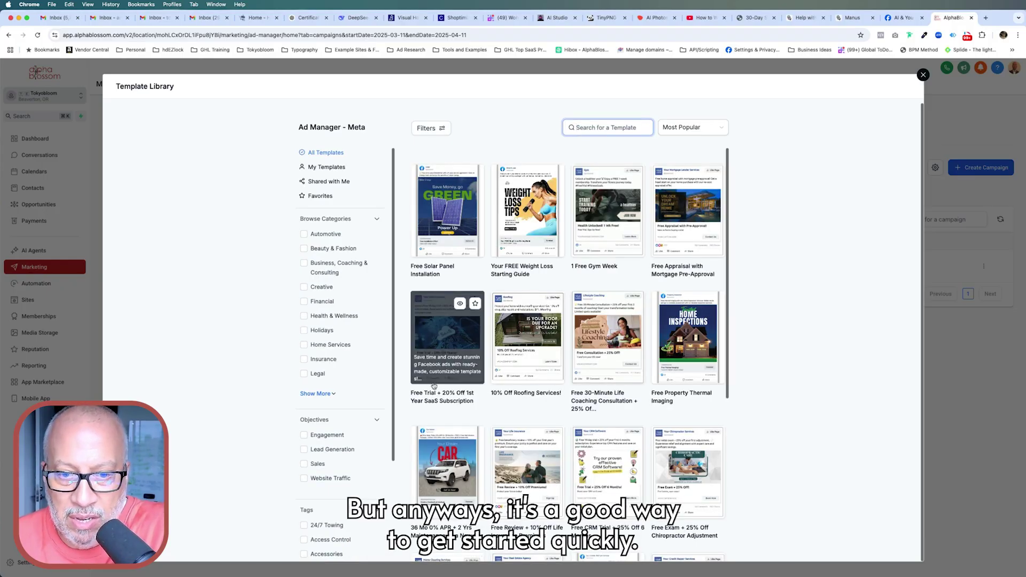
# Leave the template library and delete the untitled draft campaign from the campaign list.
pyautogui.click(923, 74)
pyautogui.click(979, 172)
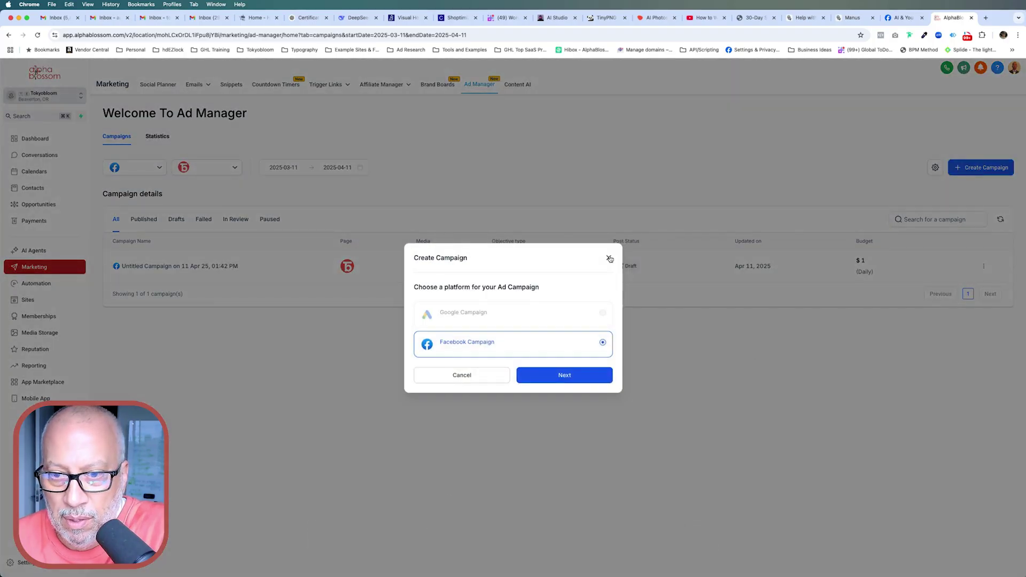
pyautogui.click(610, 259)
pyautogui.click(984, 266)
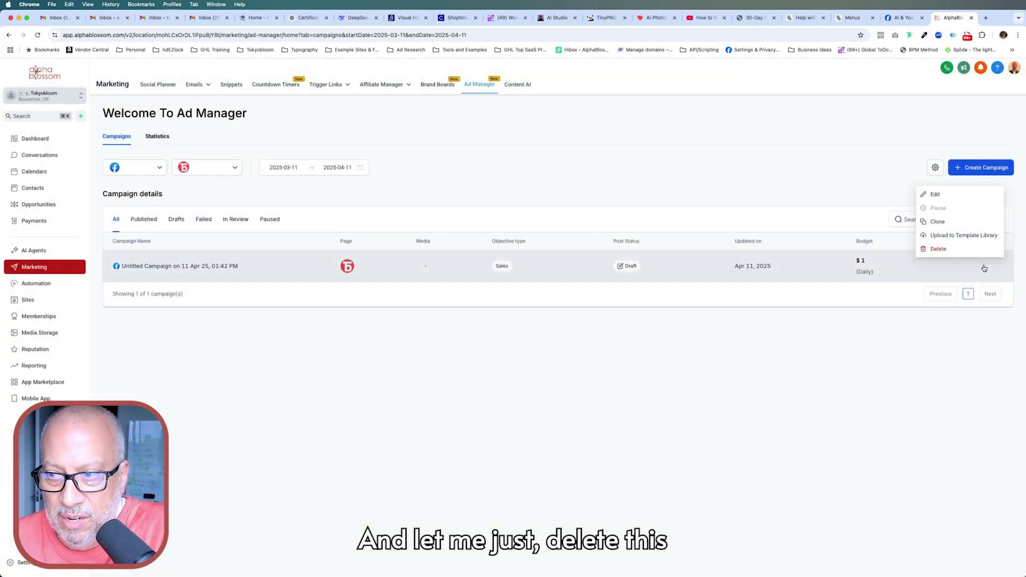
pyautogui.click(938, 249)
pyautogui.click(598, 356)
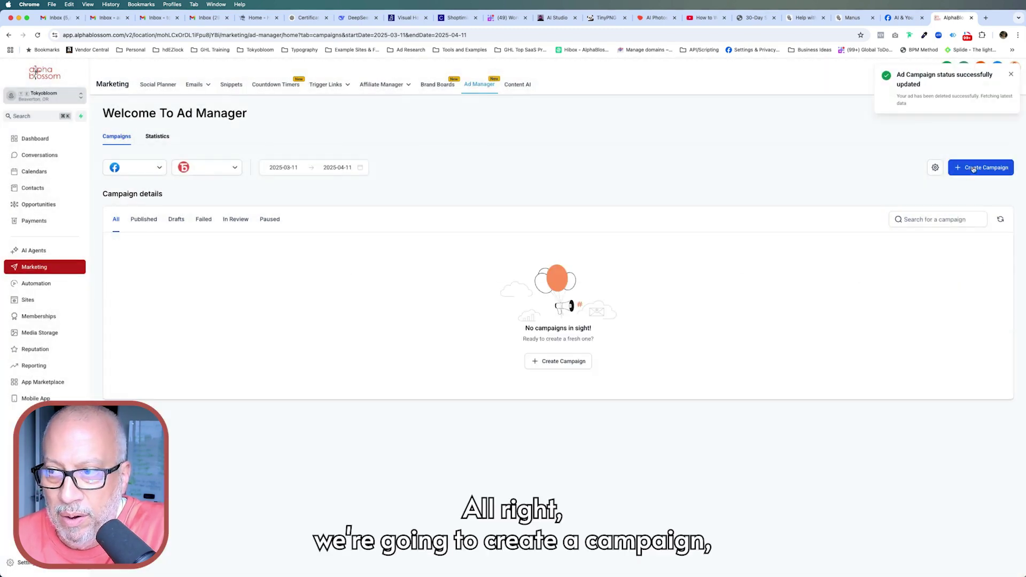
# Create a new Facebook campaign, starting from scratch.
pyautogui.click(974, 168)
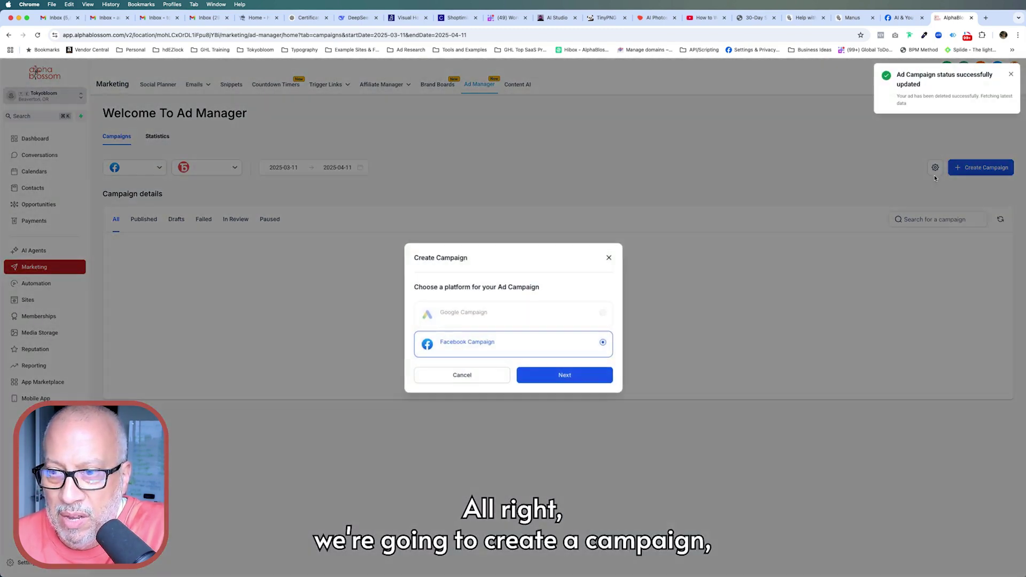
pyautogui.click(553, 374)
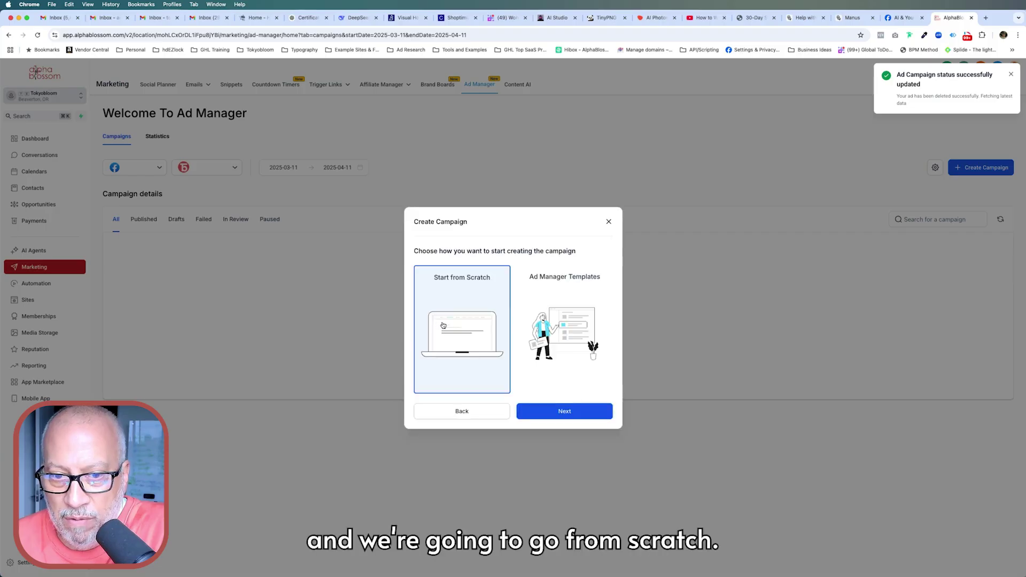
pyautogui.click(562, 412)
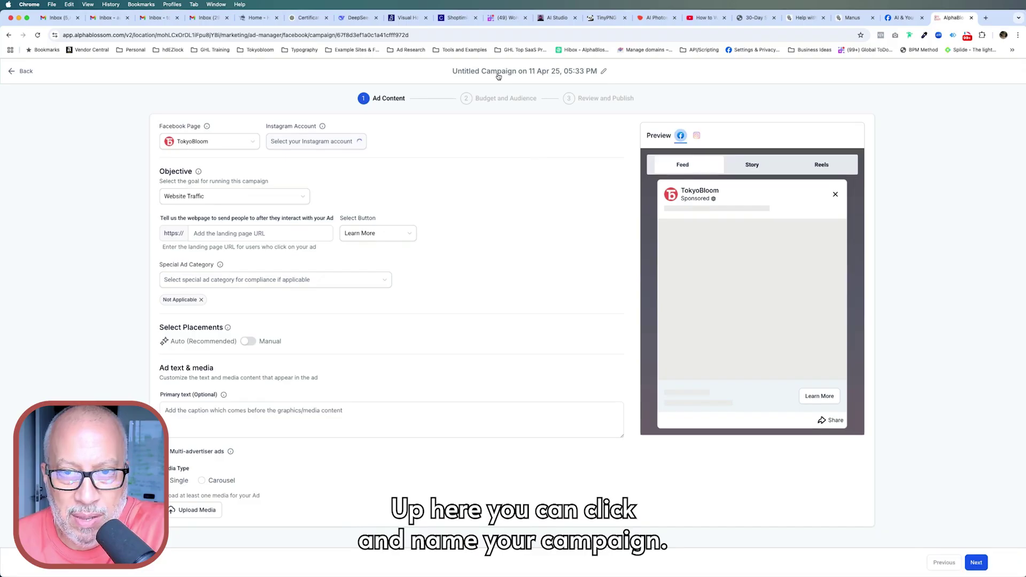
# Rename the campaign "Tokyobloom > Intro Offer for New Store".
pyautogui.tripleClick(497, 75)
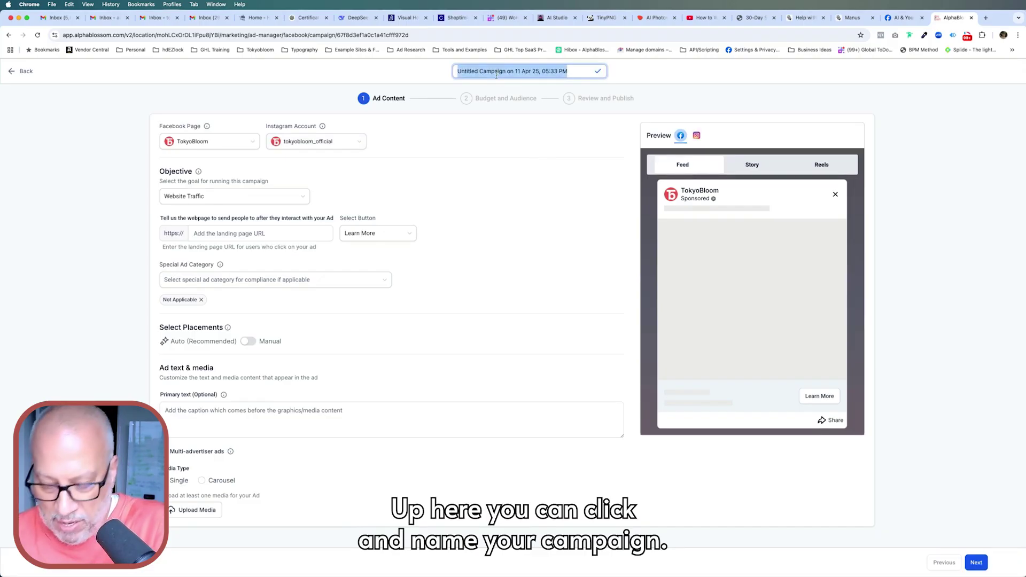
pyautogui.write('Tokyobloom > INt')
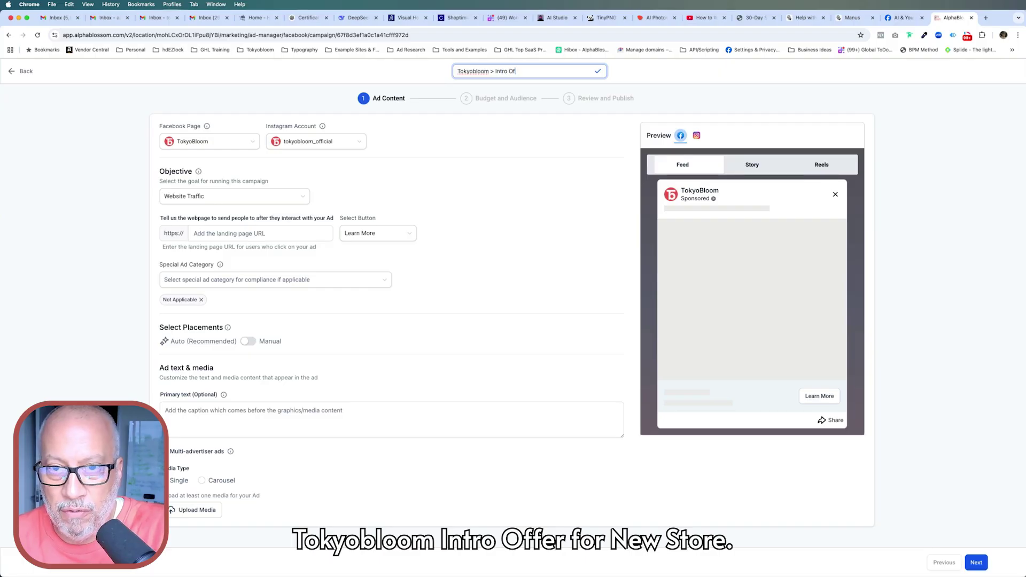
pyautogui.write('ro Offer for New Store')
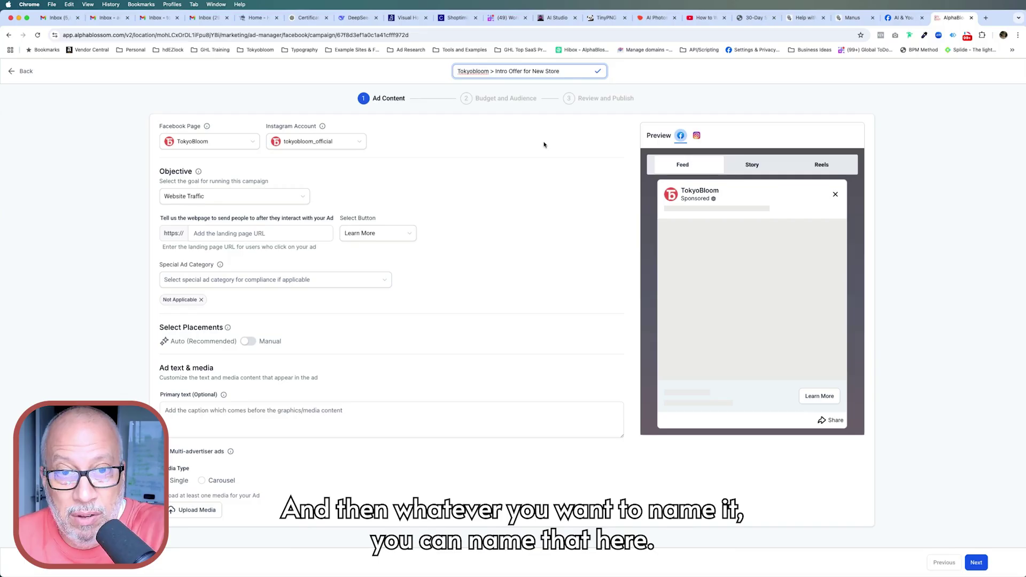
pyautogui.press('Return')
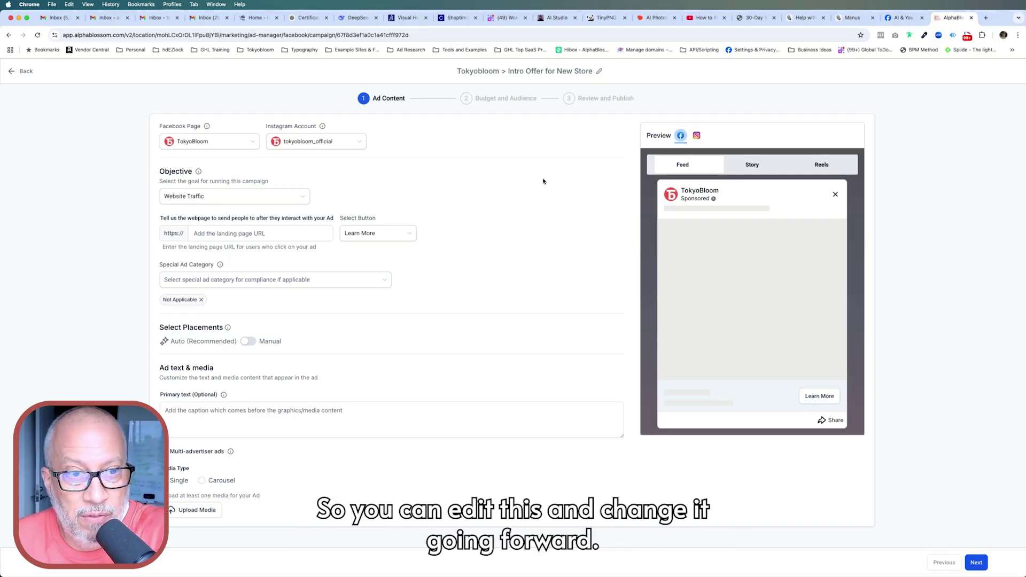
# Check the available Instagram accounts, then set the campaign objective to Sales.
pyautogui.click(292, 138)
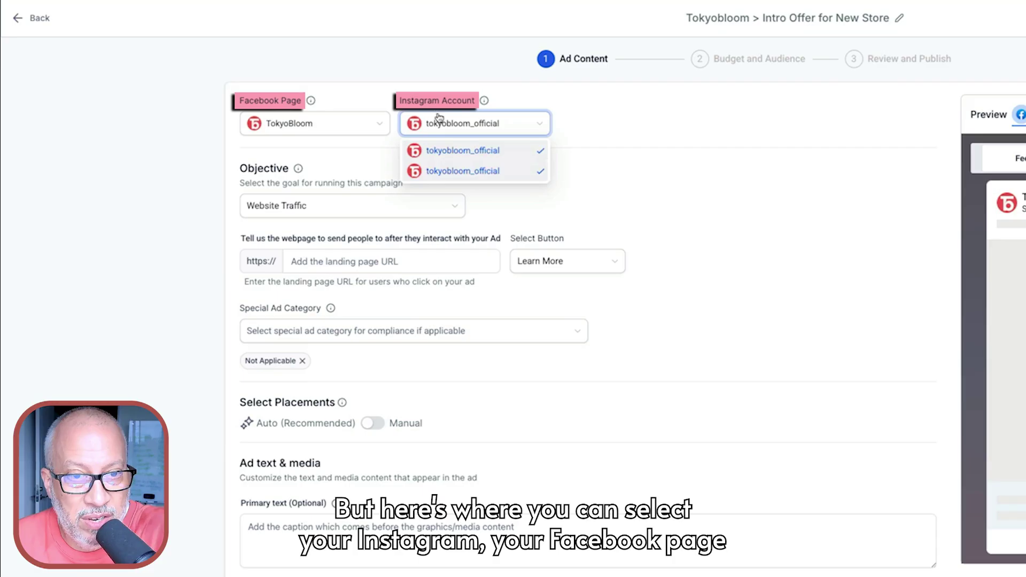
pyautogui.click(608, 149)
pyautogui.click(332, 208)
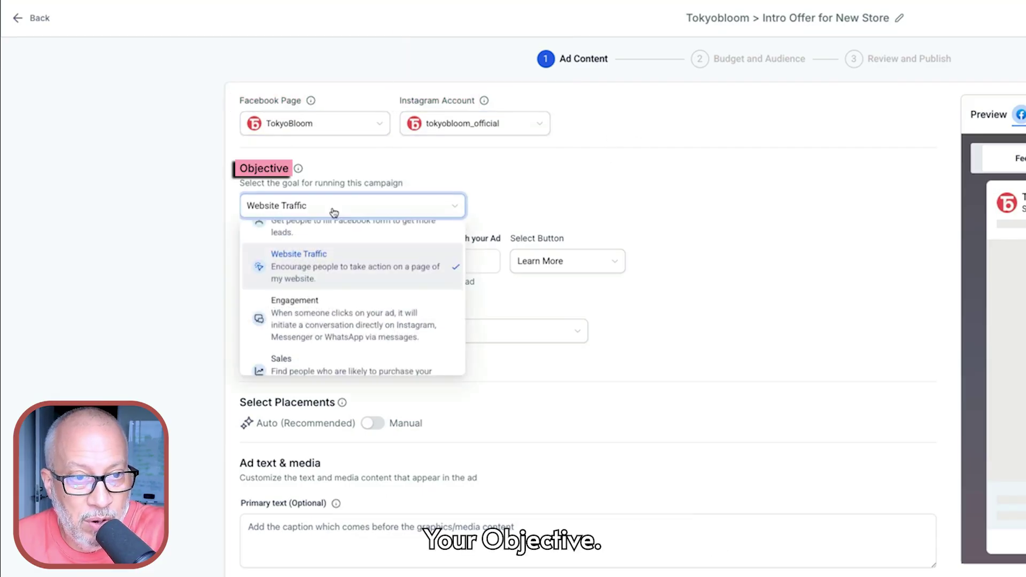
pyautogui.scroll(-1, 362, 287)
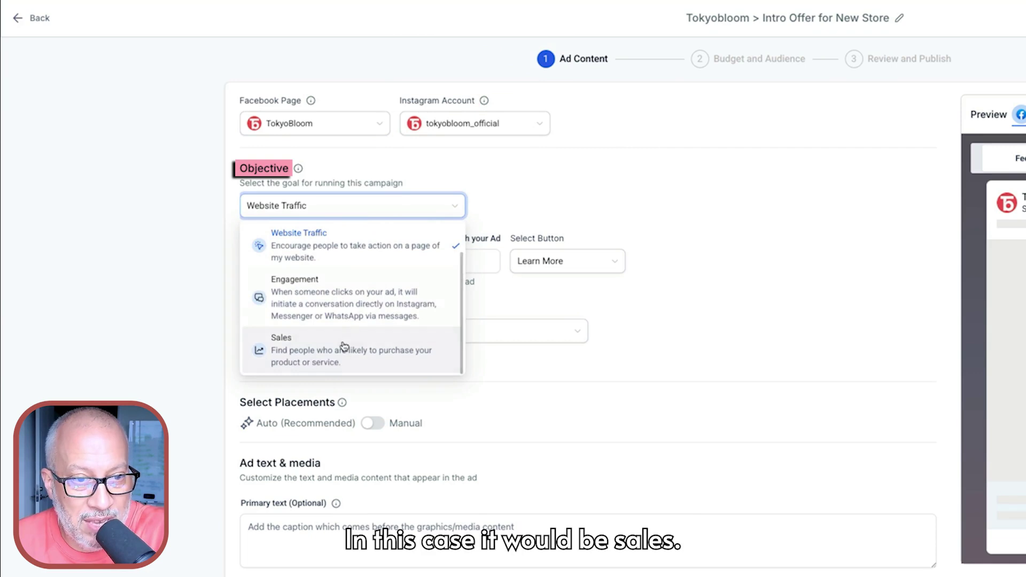
pyautogui.scroll(1, 344, 342)
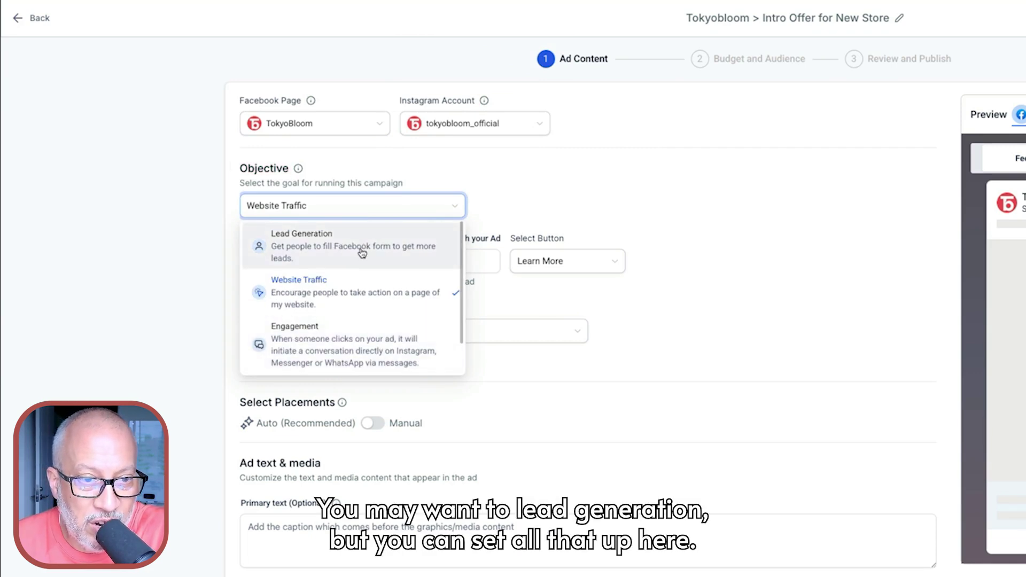
pyautogui.scroll(-1, 362, 253)
pyautogui.click(343, 348)
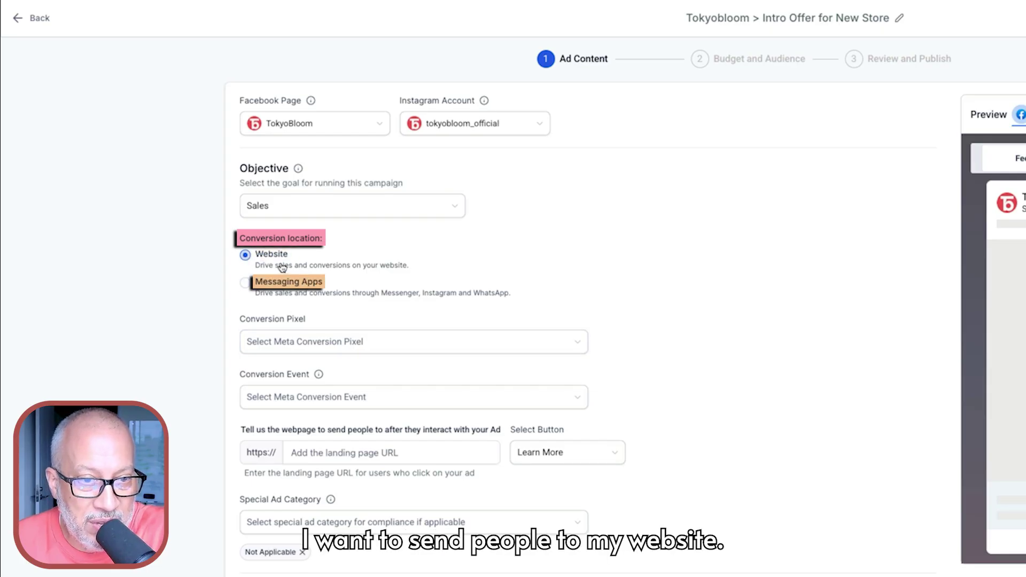
# Set the conversion pixel to Tokyobloom Shop and the conversion event to Purchase.
pyautogui.click(344, 338)
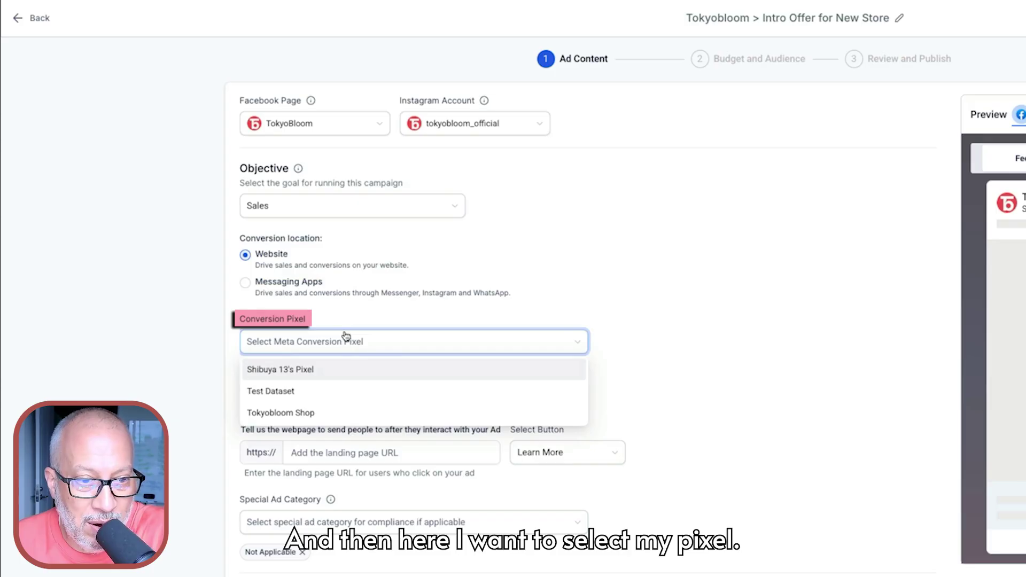
pyautogui.click(281, 413)
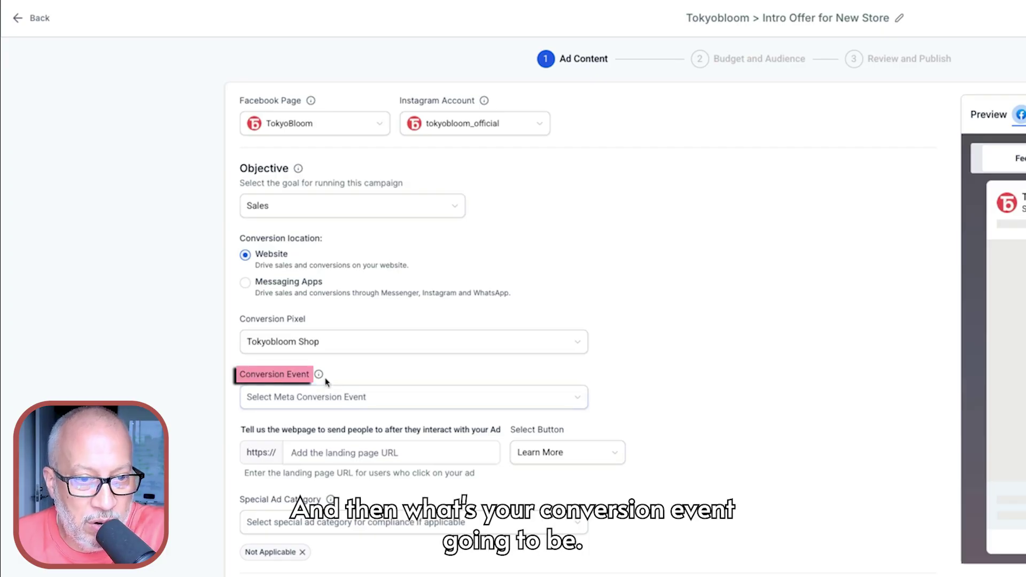
pyautogui.click(321, 397)
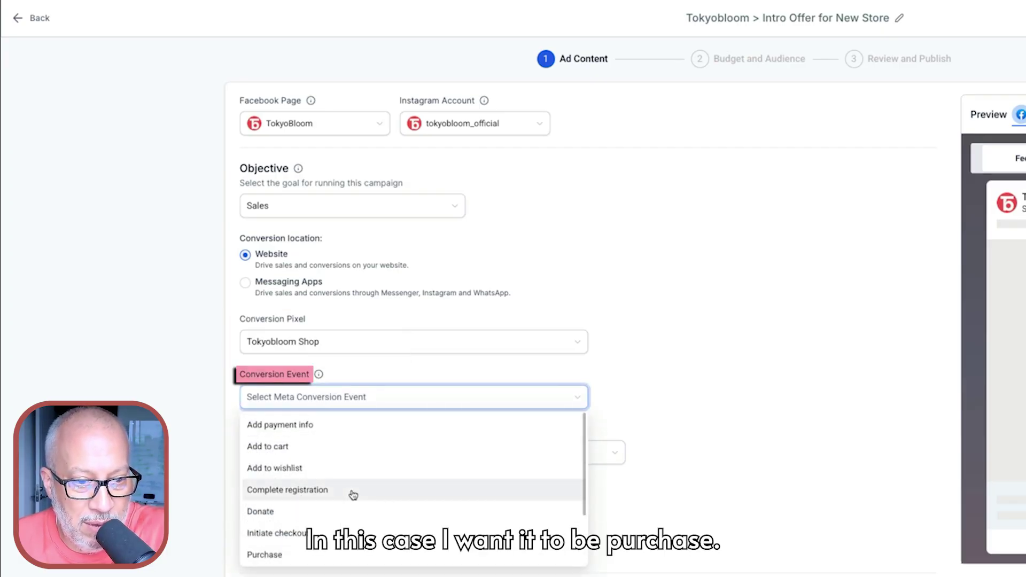
pyautogui.scroll(-2, 290, 545)
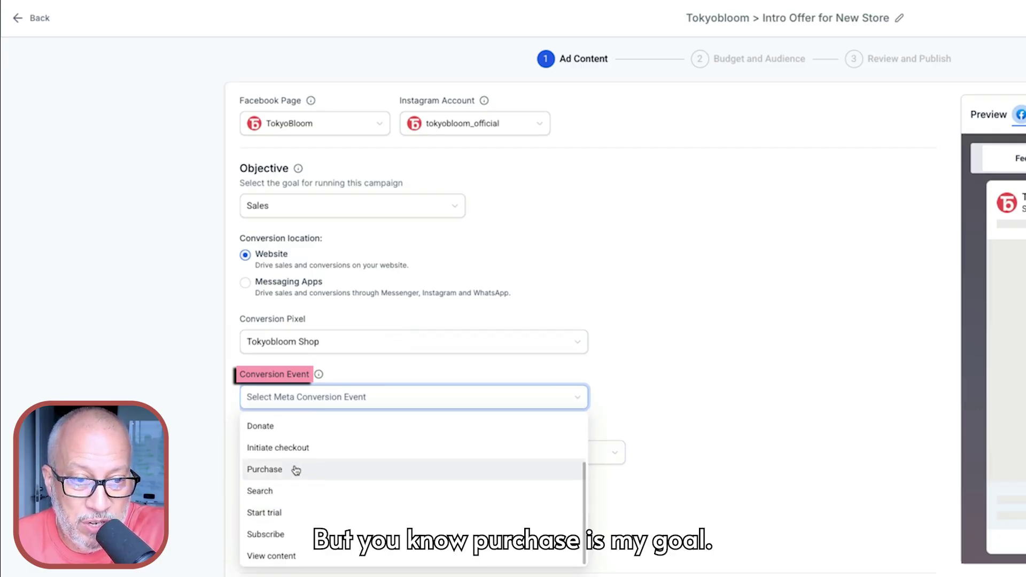
pyautogui.scroll(2, 331, 483)
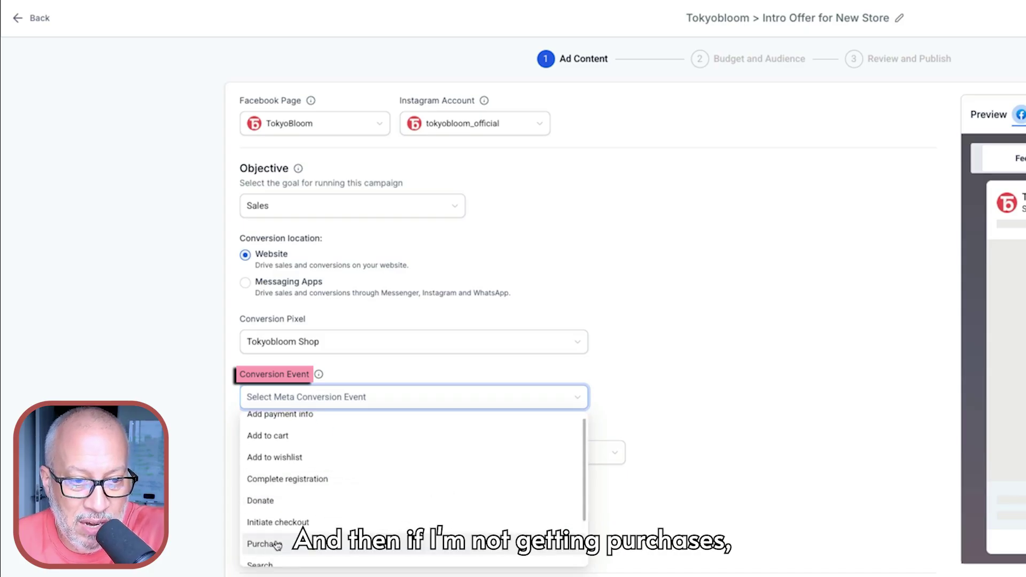
pyautogui.scroll(1, 305, 530)
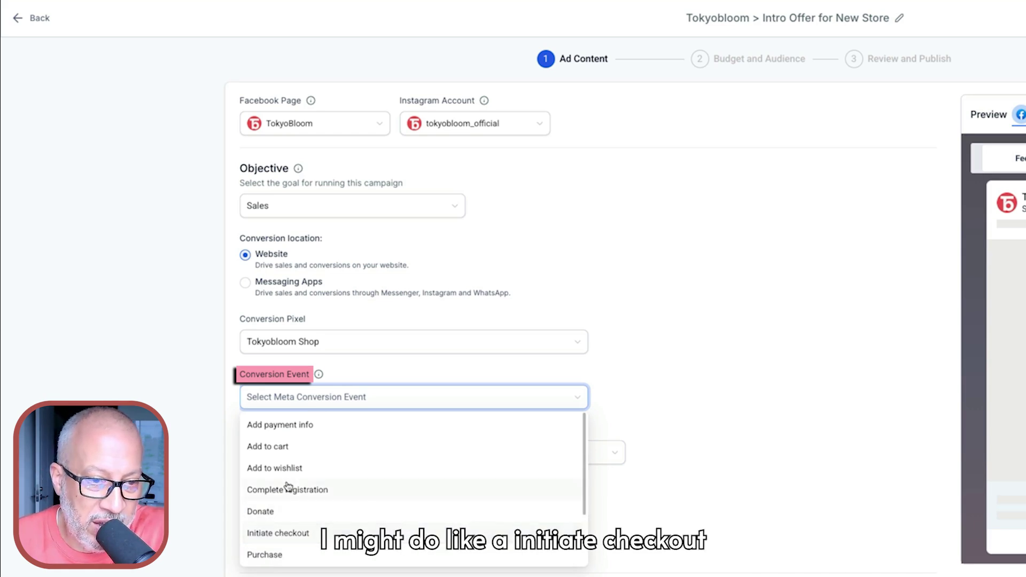
pyautogui.scroll(-3, 283, 454)
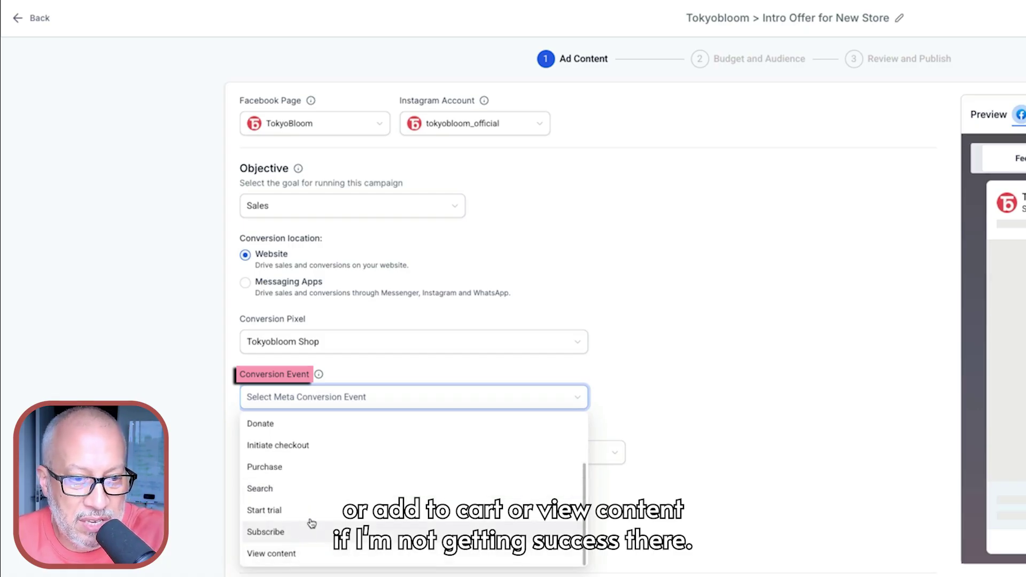
pyautogui.click(274, 467)
# Enter tokyobloom.com/super-genki/ as the ad's landing page and set its button to Shop Now.
pyautogui.click(344, 452)
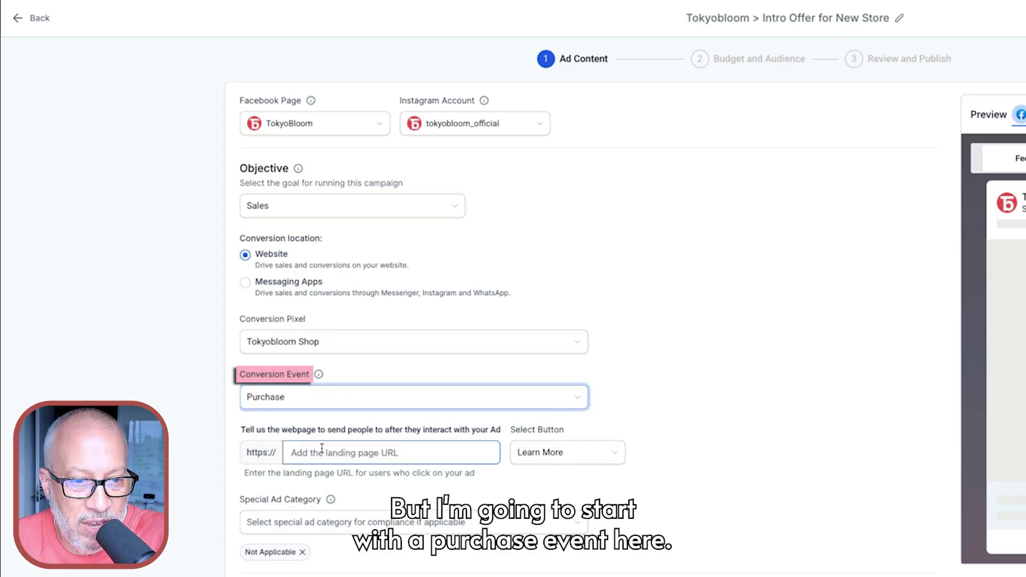
pyautogui.write('tokyobloom.com')
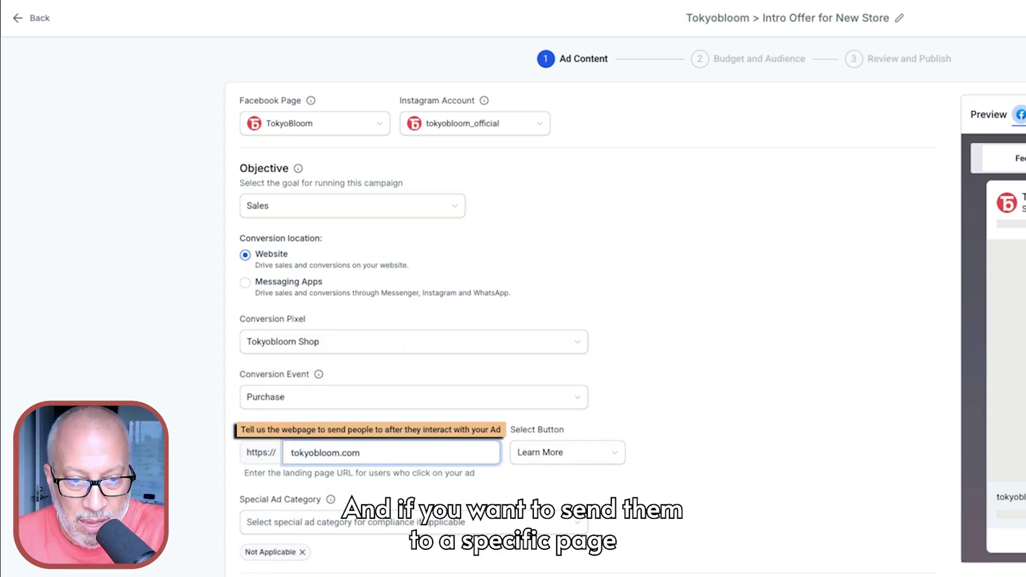
pyautogui.write('/super')
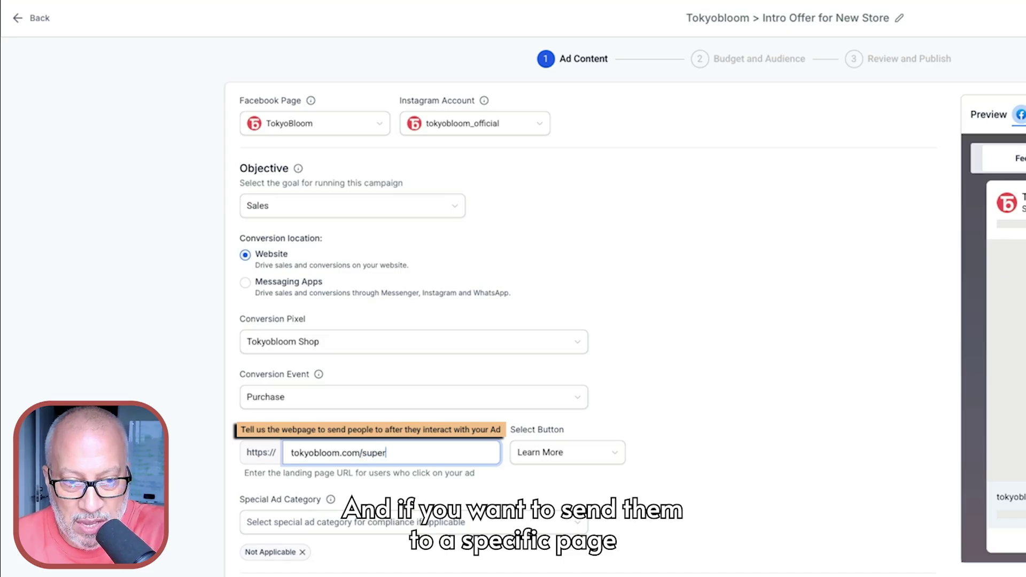
pyautogui.write('-genki/')
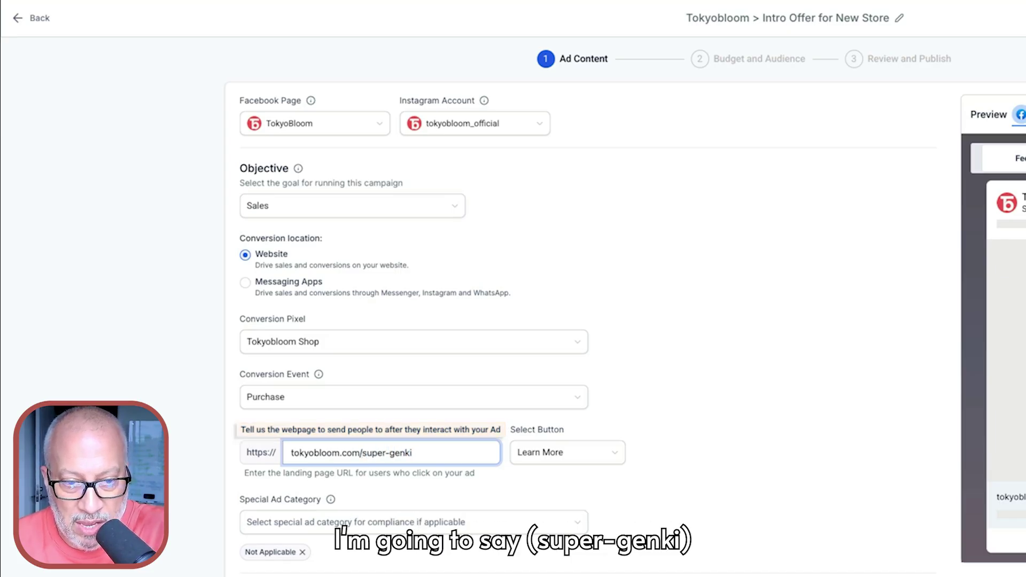
pyautogui.click(581, 453)
pyautogui.scroll(2, 575, 489)
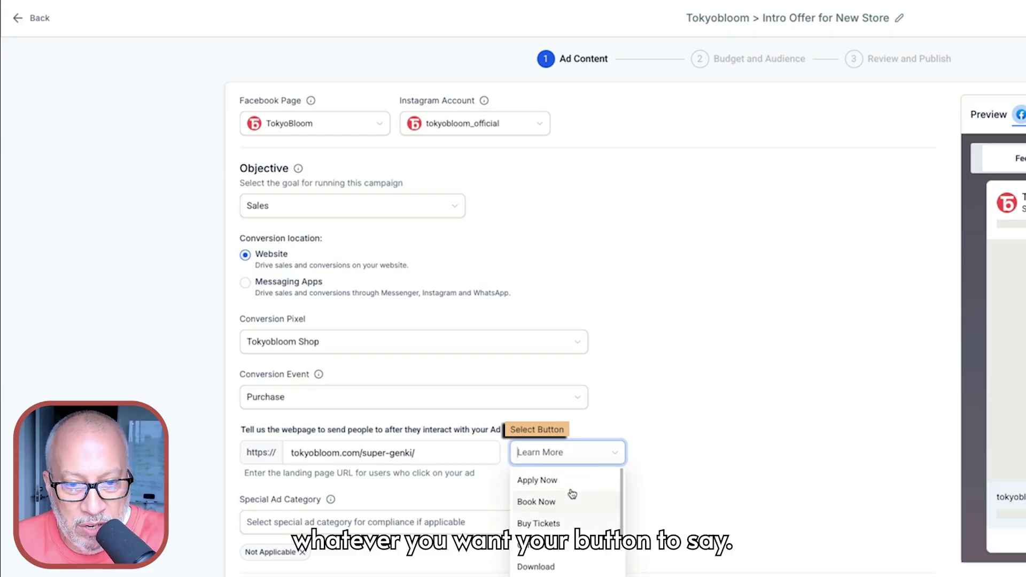
pyautogui.scroll(-5, 559, 498)
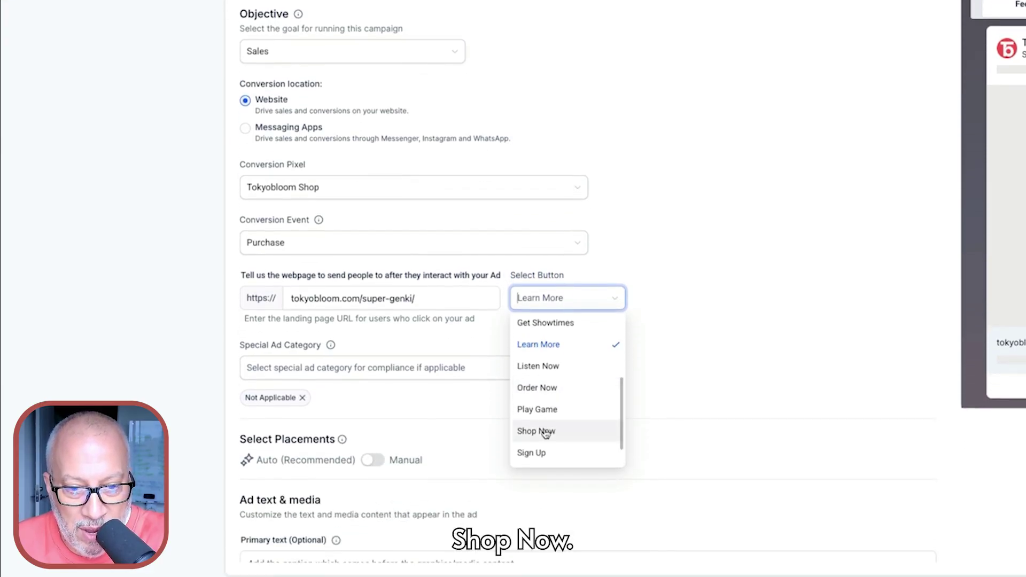
pyautogui.click(545, 428)
# Review the special ad category options and choose Not Applicable.
pyautogui.scroll(-2, 657, 306)
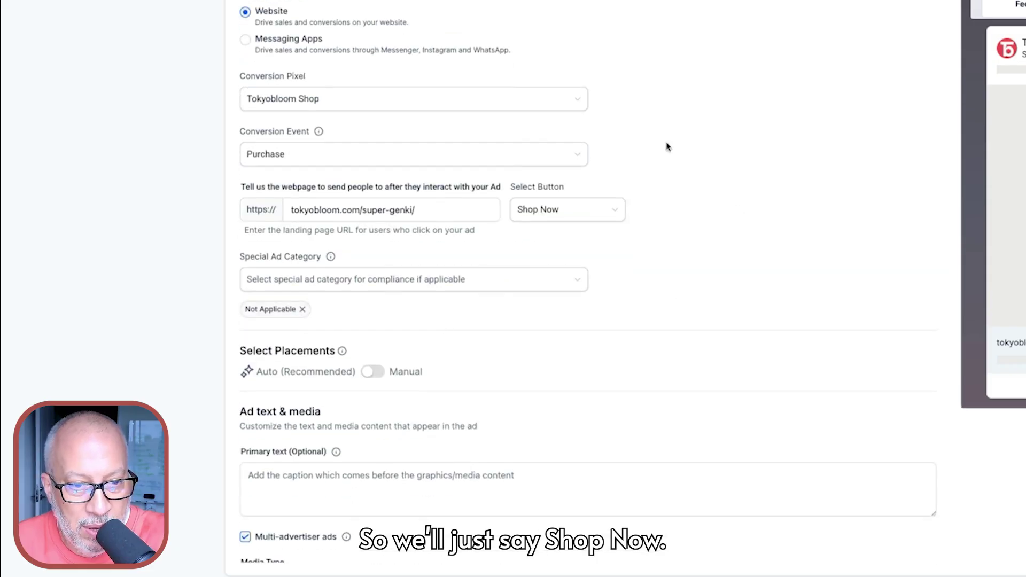
pyautogui.click(394, 286)
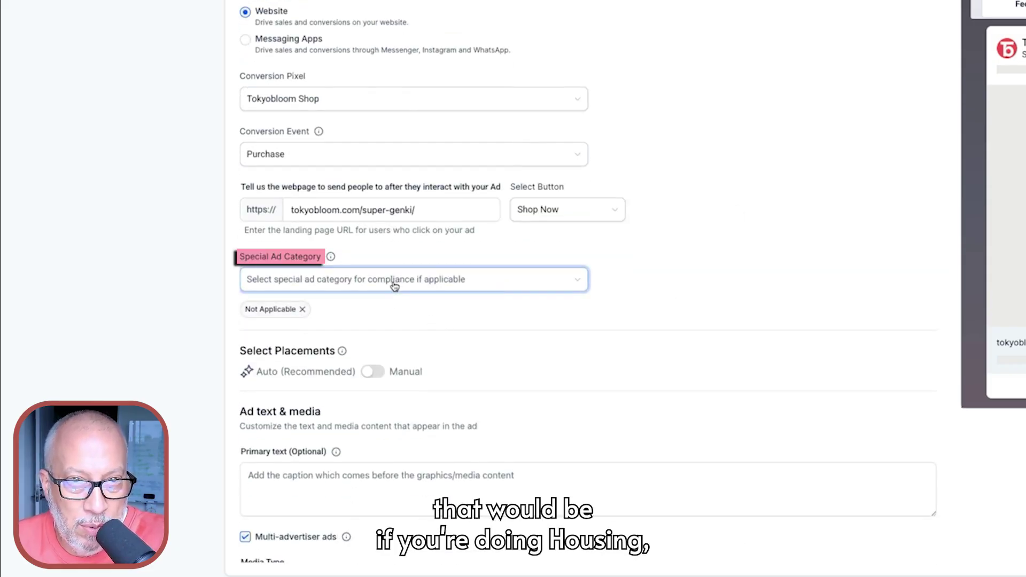
pyautogui.click(394, 280)
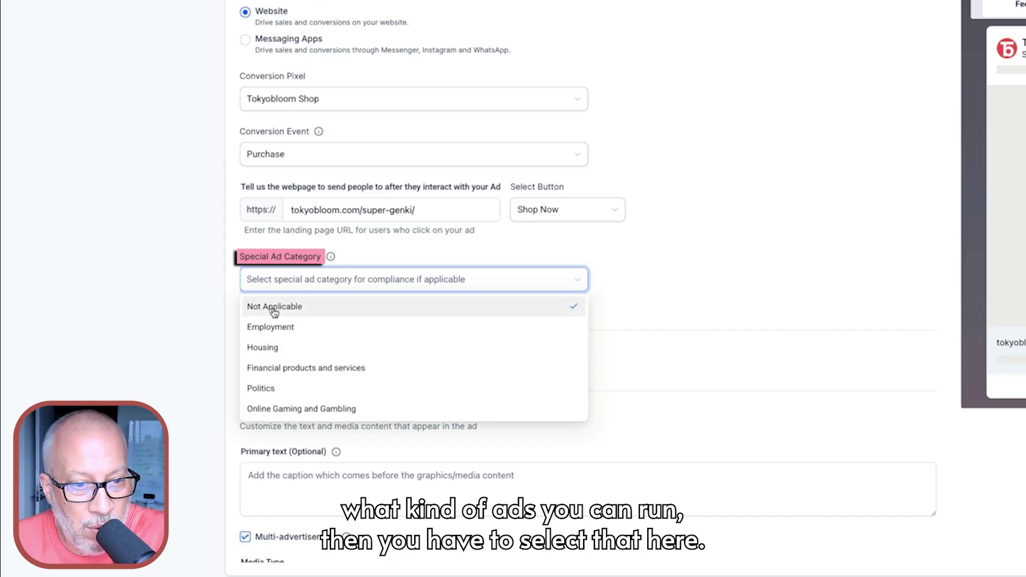
pyautogui.click(318, 309)
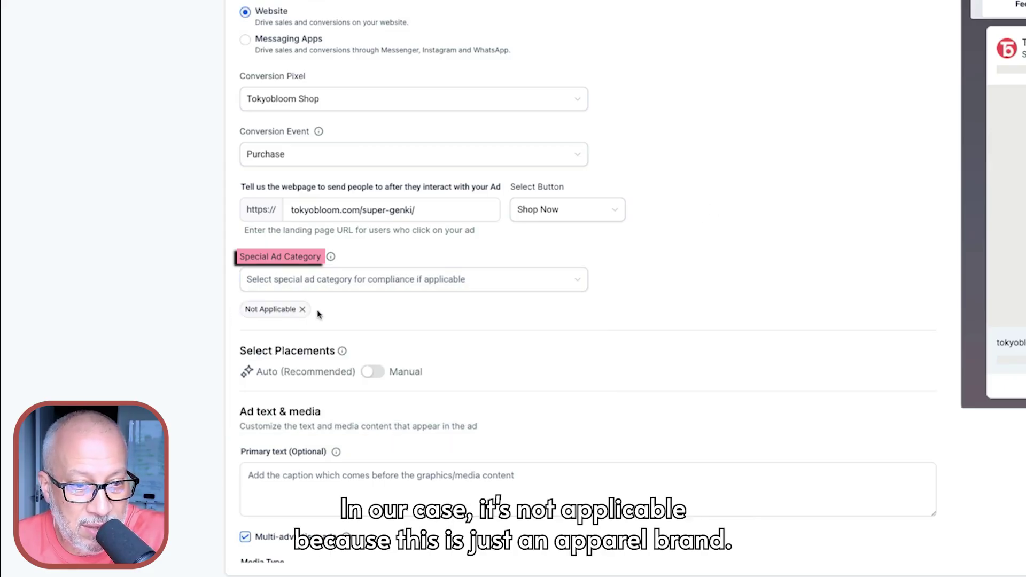
# Switch the ad placements from Auto to Manual and view the Facebook, Instagram and Messenger positions.
pyautogui.scroll(-2, 487, 217)
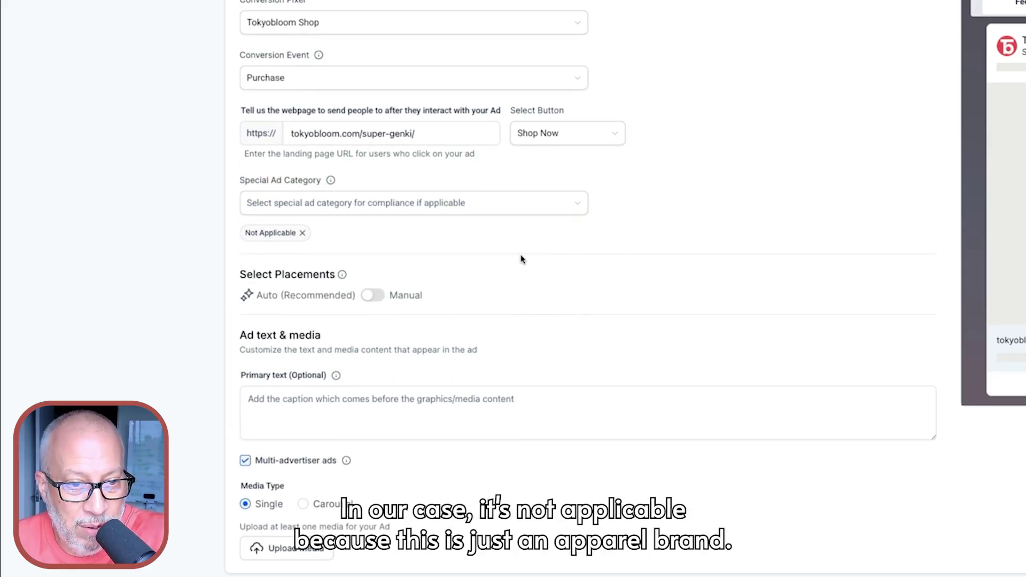
pyautogui.scroll(-1, 523, 259)
pyautogui.moveTo(343, 263)
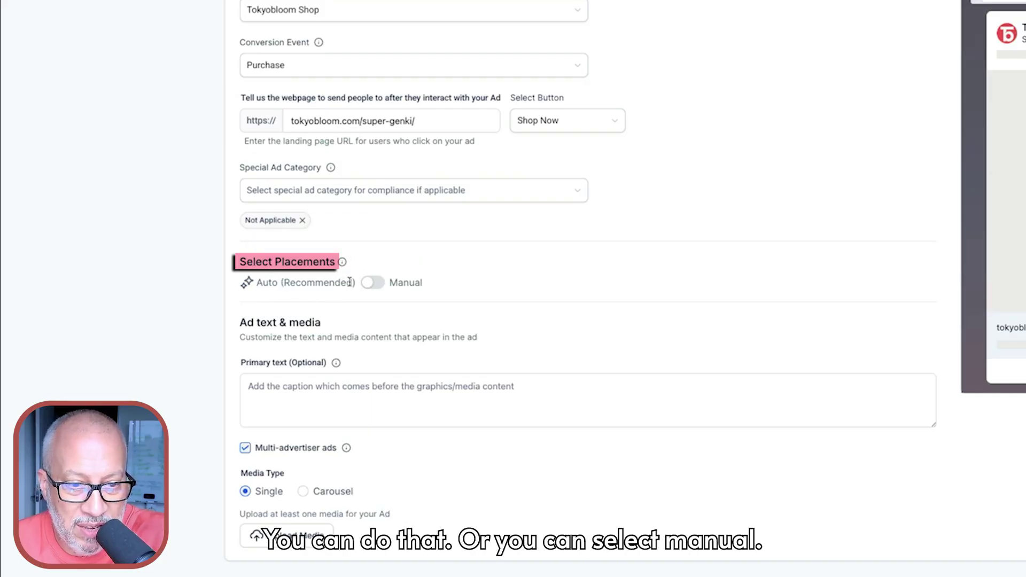
pyautogui.click(377, 284)
pyautogui.scroll(-3, 614, 240)
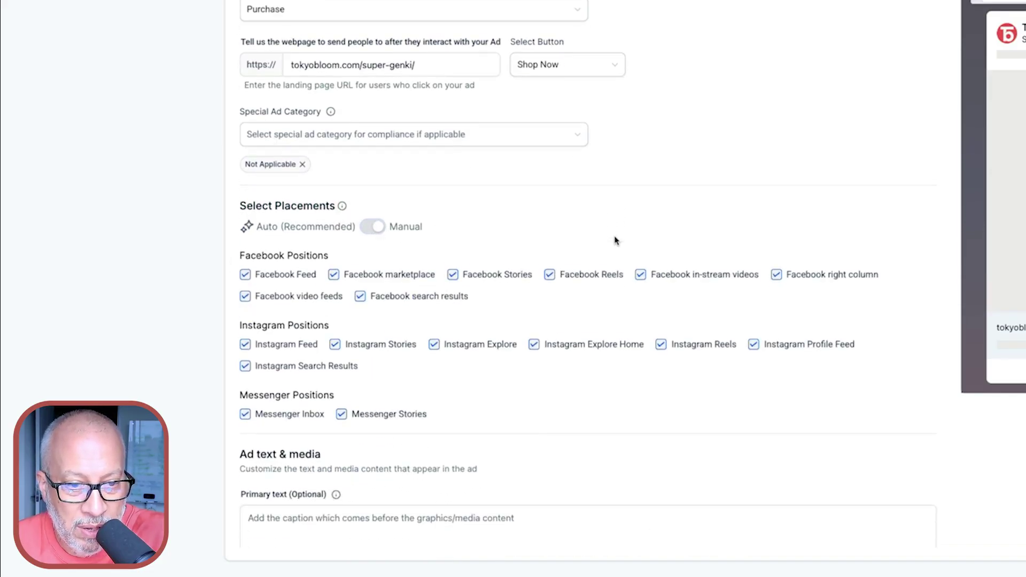
# Try excluding the Messenger Inbox and Messenger Stories positions, and return the ad placements to Auto (Recommended).
pyautogui.scroll(-1, 502, 224)
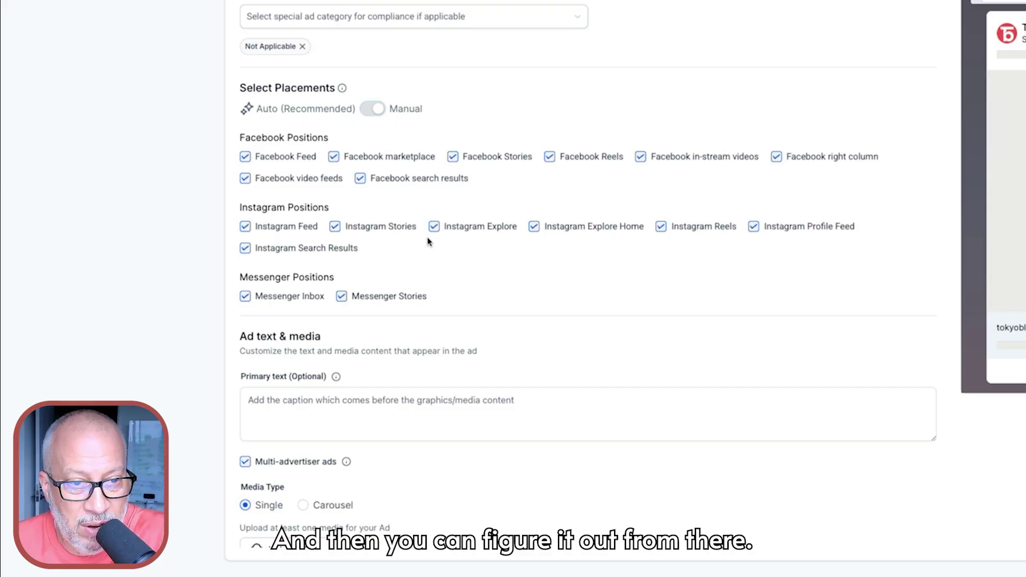
pyautogui.click(244, 157)
pyautogui.click(245, 157)
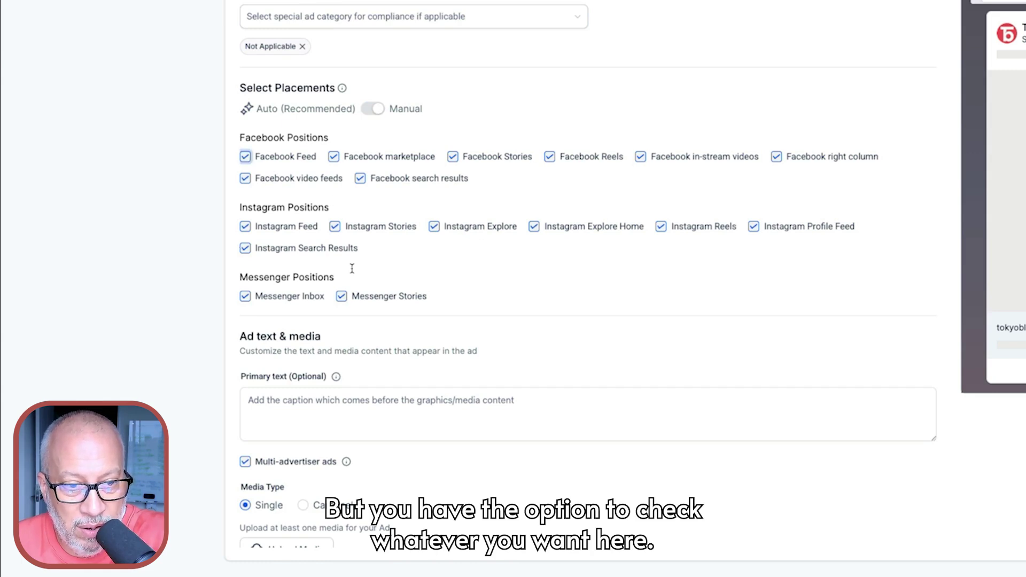
pyautogui.click(340, 296)
pyautogui.click(244, 296)
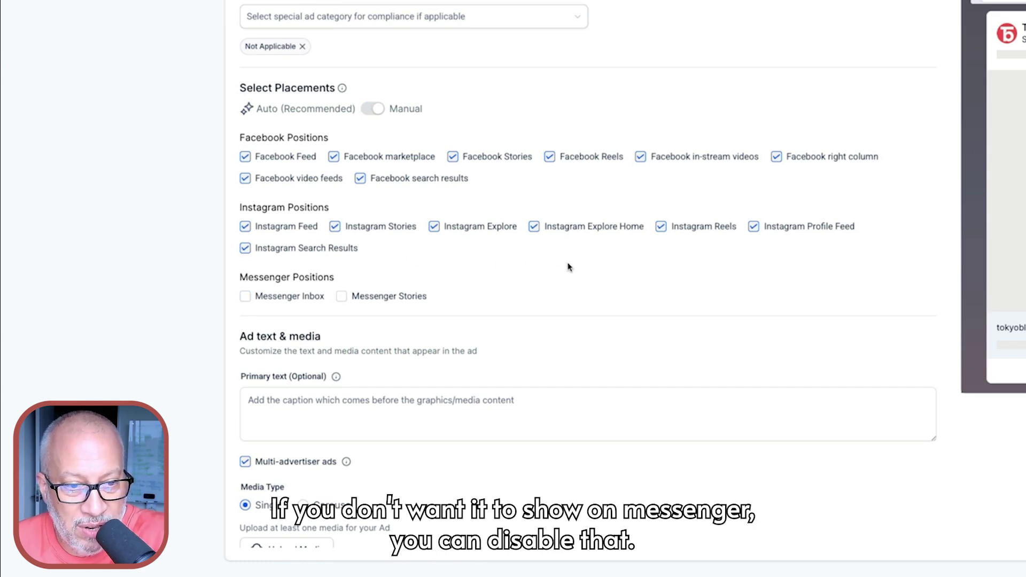
pyautogui.click(360, 296)
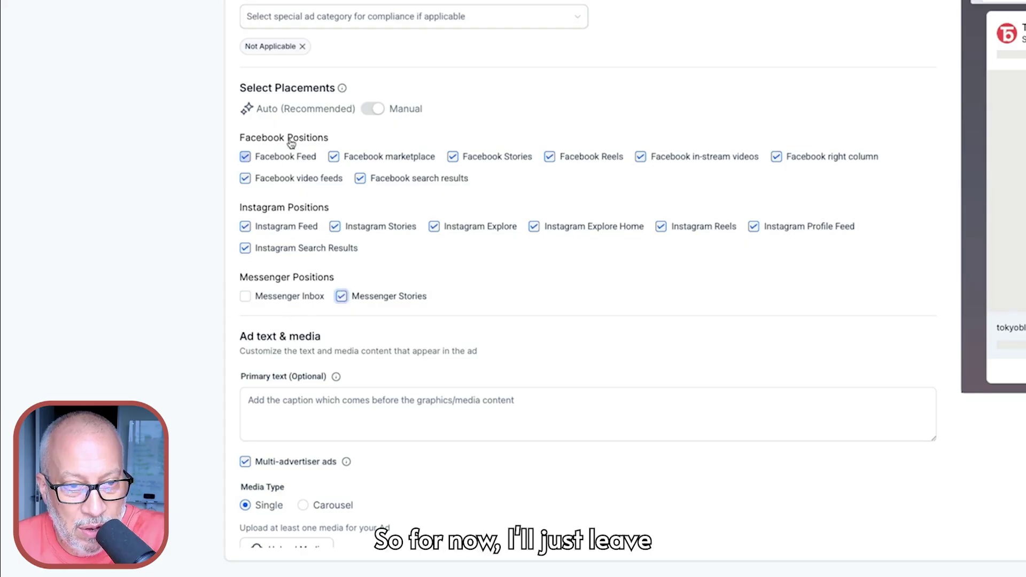
pyautogui.click(373, 109)
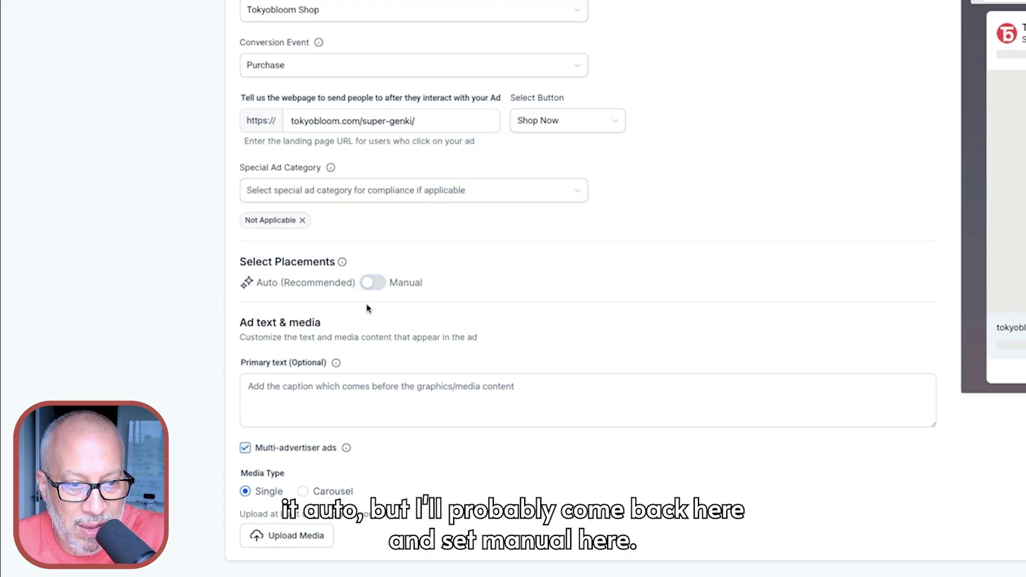
# Enter "20% off our entire store!" as the ad's primary text.
pyautogui.click(338, 391)
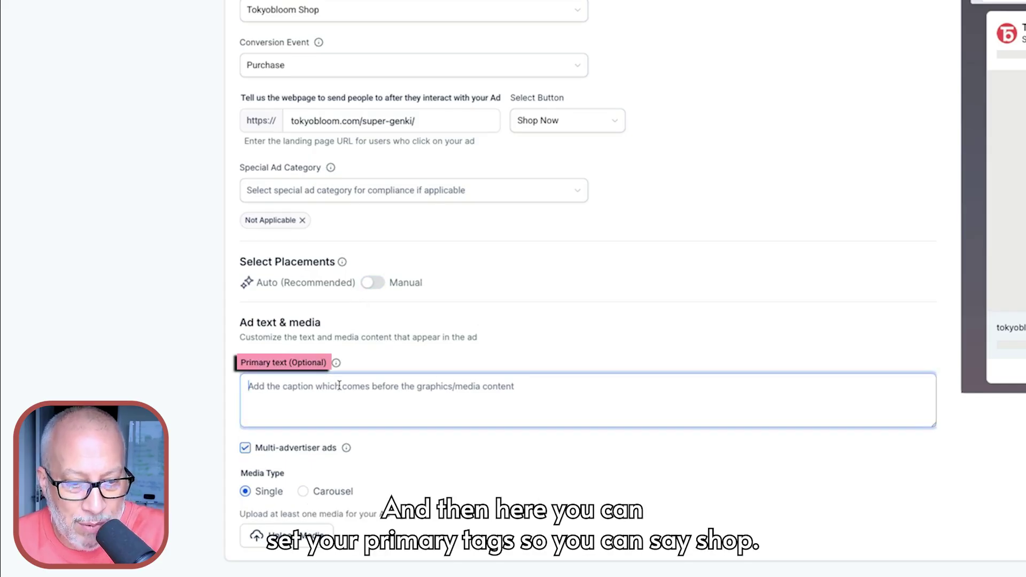
pyautogui.write('Sho')
pyautogui.press('BackSpace')
pyautogui.press('BackSpace')
pyautogui.press('BackSpace')
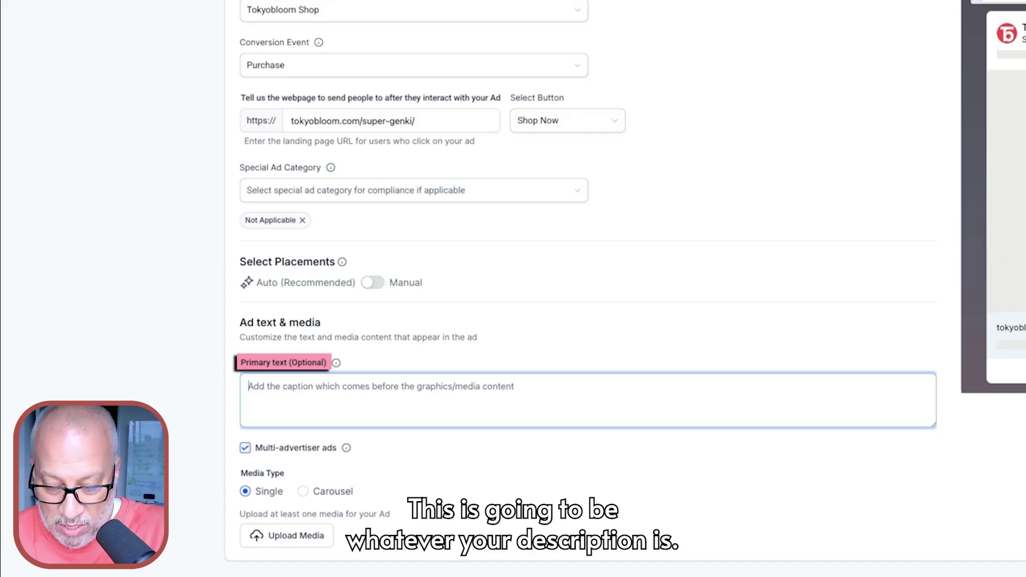
pyautogui.write('20% of')
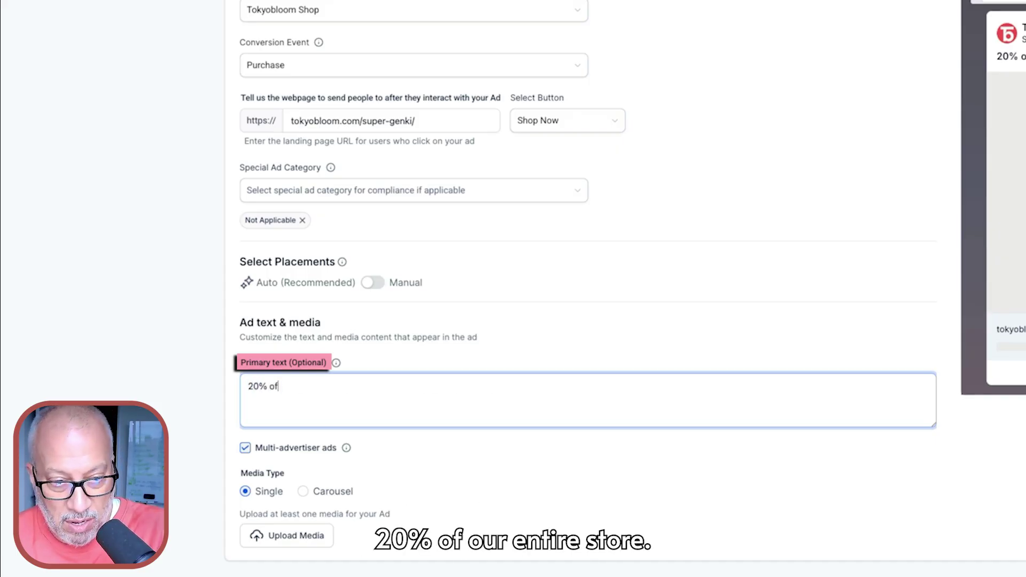
pyautogui.write('f our entire store!')
# Insert "It's our Grand Opening Party!!! Get" before the discount offer in the ad's primary text.
pyautogui.press('Left')
pyautogui.press('Left')
pyautogui.press('Left')
pyautogui.press('Left')
pyautogui.press('Left')
pyautogui.press('Left')
pyautogui.press('Home')
pyautogui.write("It's our gr")
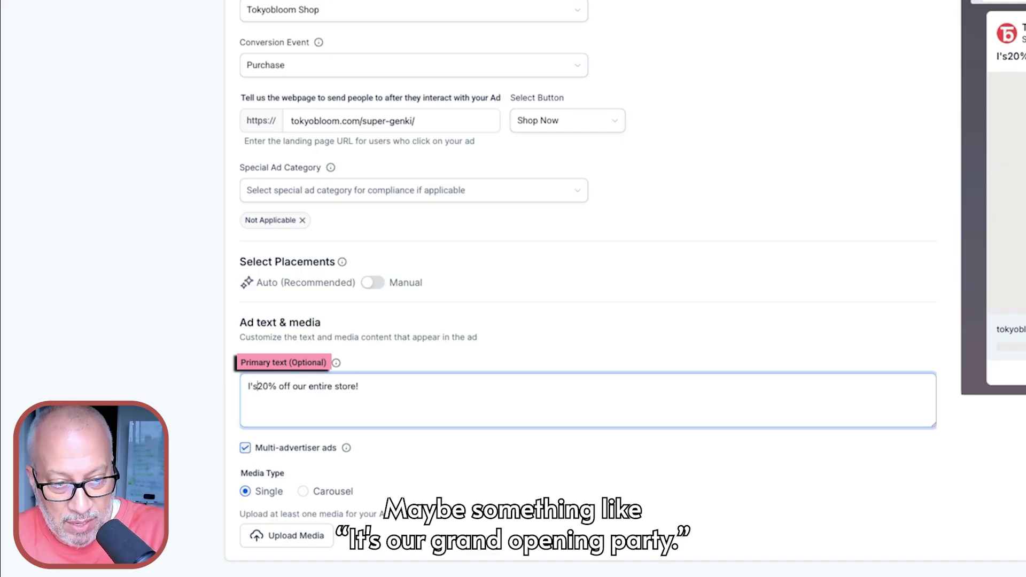
pyautogui.write('and')
pyautogui.press('BackSpace')
pyautogui.press('BackSpace')
pyautogui.press('BackSpace')
pyautogui.press('BackSpace')
pyautogui.press('BackSpace')
pyautogui.write('Grand Opening Party!!! Get')
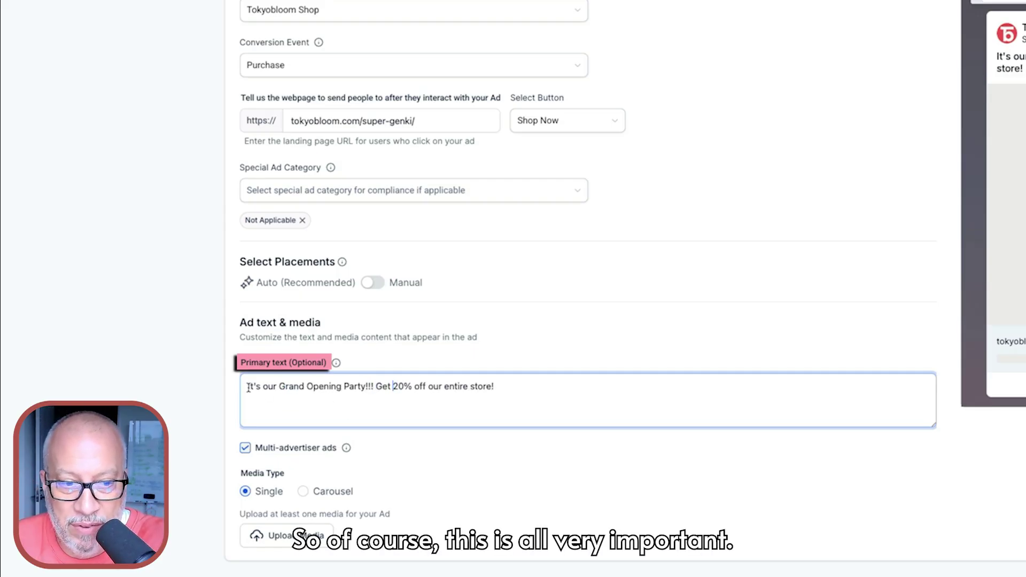
pyautogui.moveTo(248, 388); pyautogui.dragTo(492, 389)
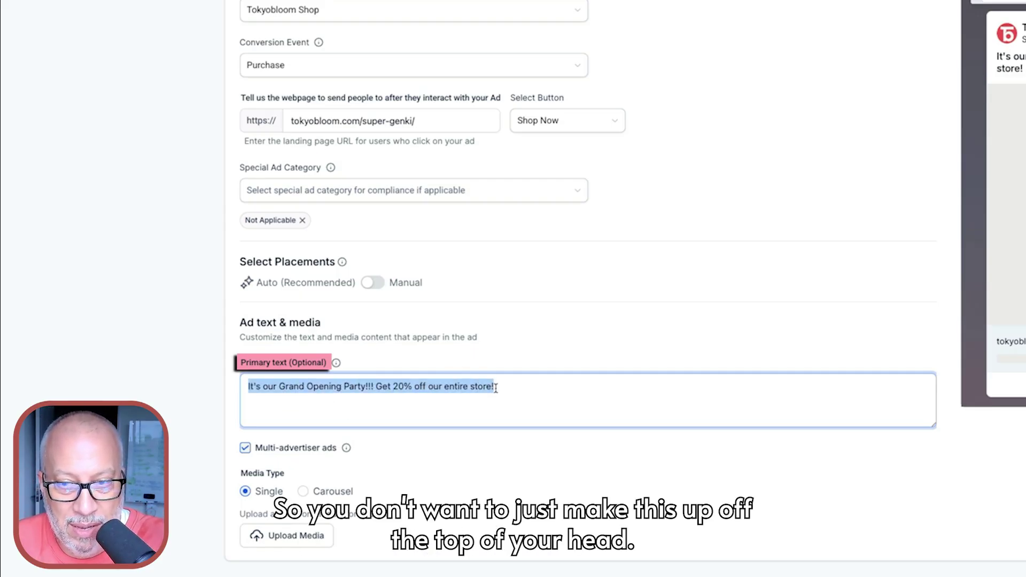
pyautogui.click(496, 388)
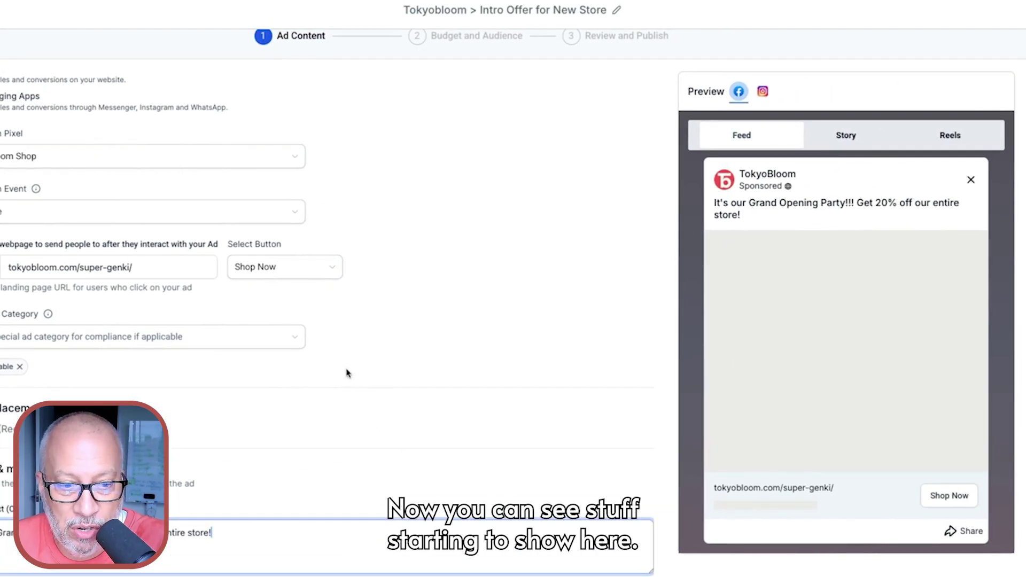
# Add super-genki-hero.png from the media library's Hero Images folder as the ad's media.
pyautogui.click(279, 486)
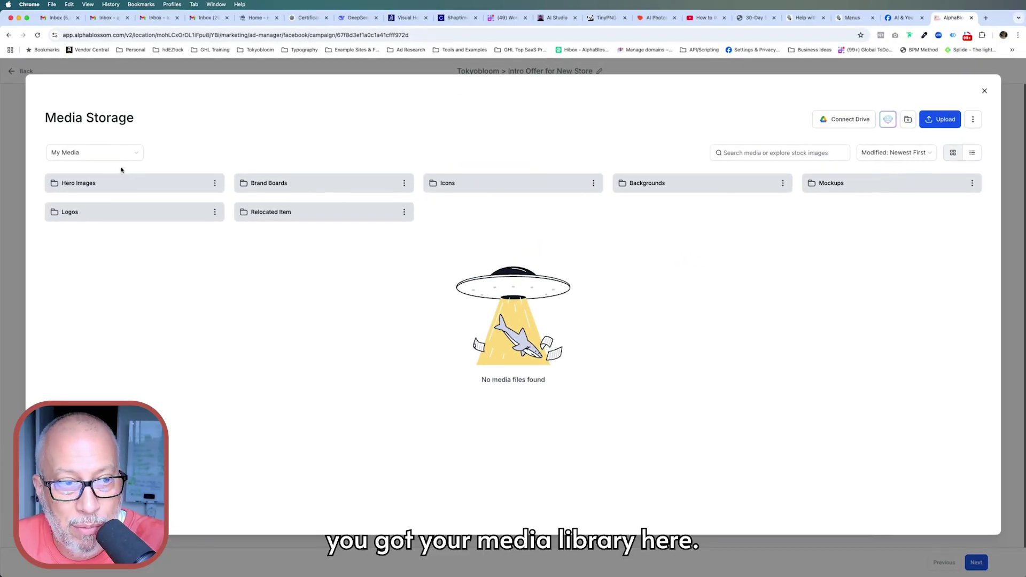
pyautogui.click(107, 182)
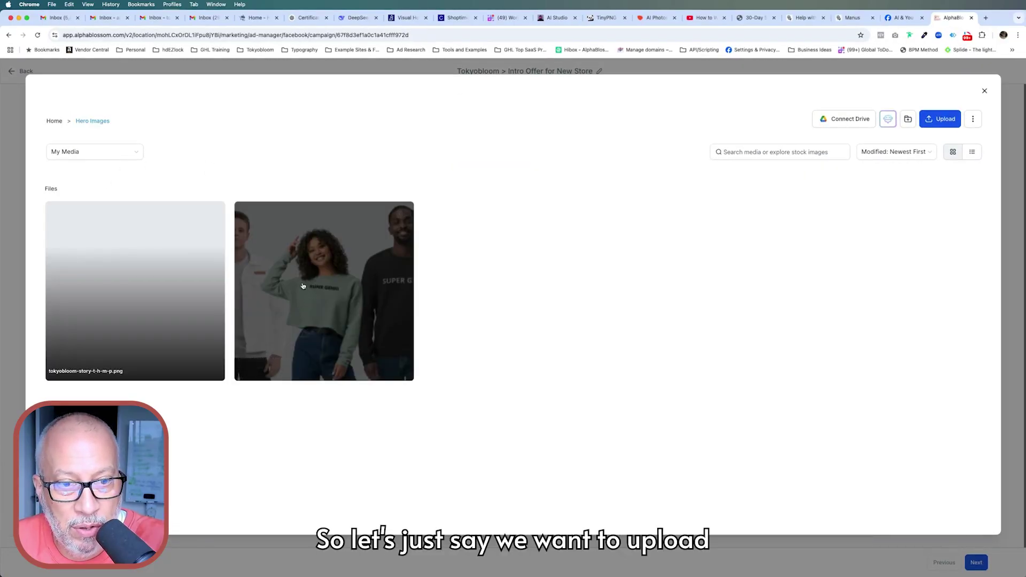
pyautogui.click(332, 293)
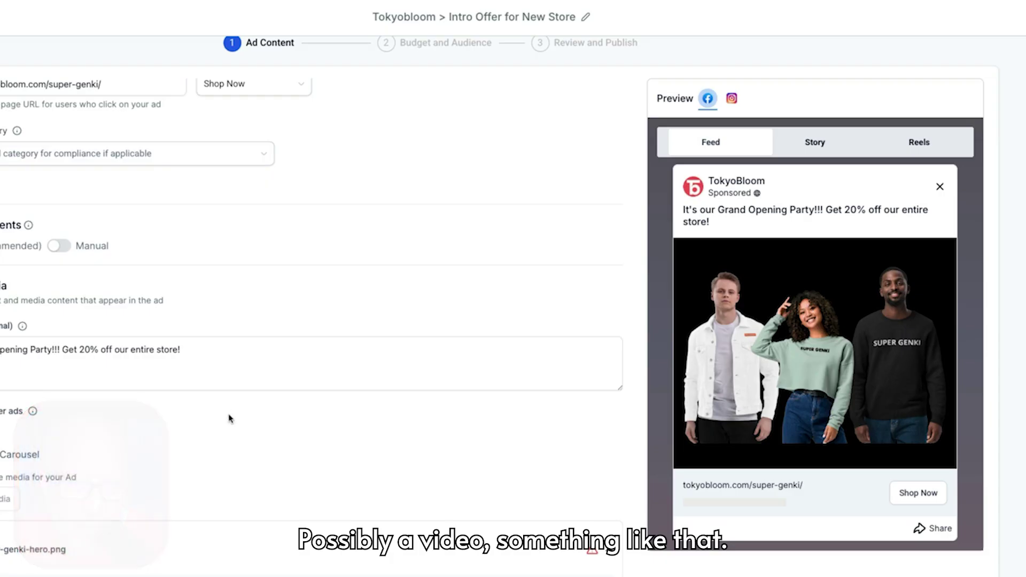
# Set the media type to Carousel and add the white bucket hat image from the Be Genki folder in Mockups.
pyautogui.click(82, 452)
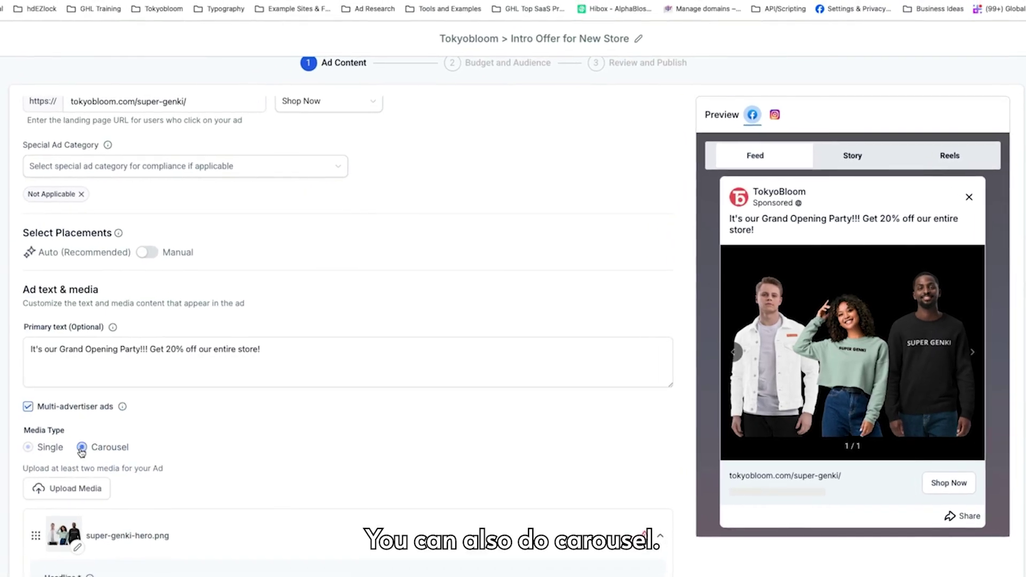
pyautogui.click(71, 490)
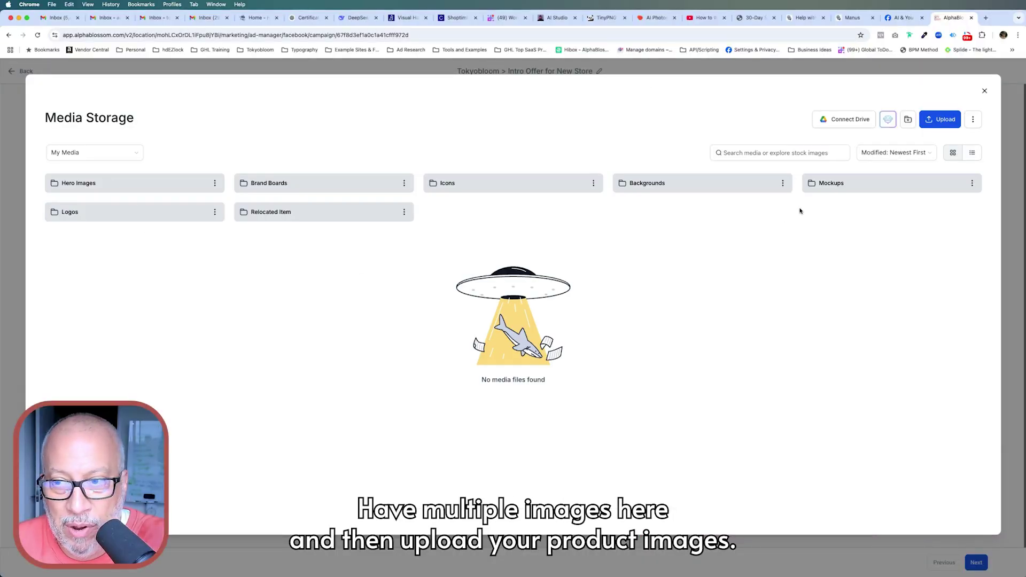
pyautogui.click(875, 188)
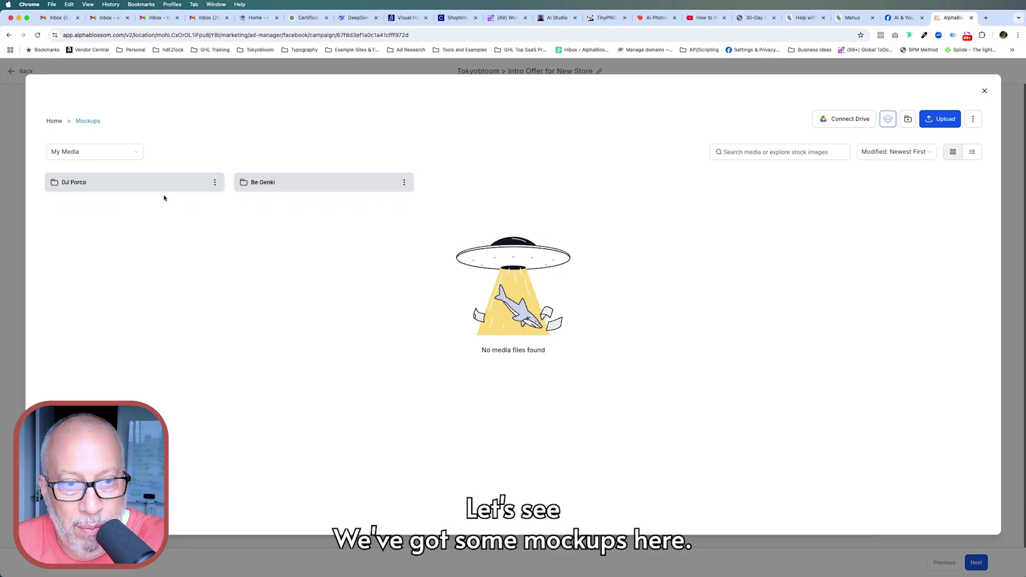
pyautogui.click(270, 183)
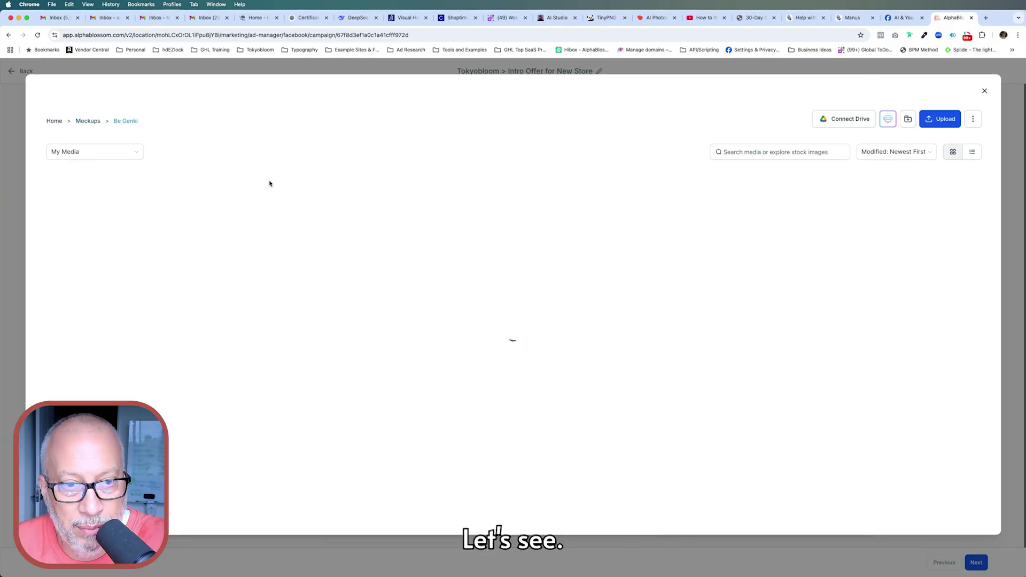
pyautogui.click(133, 302)
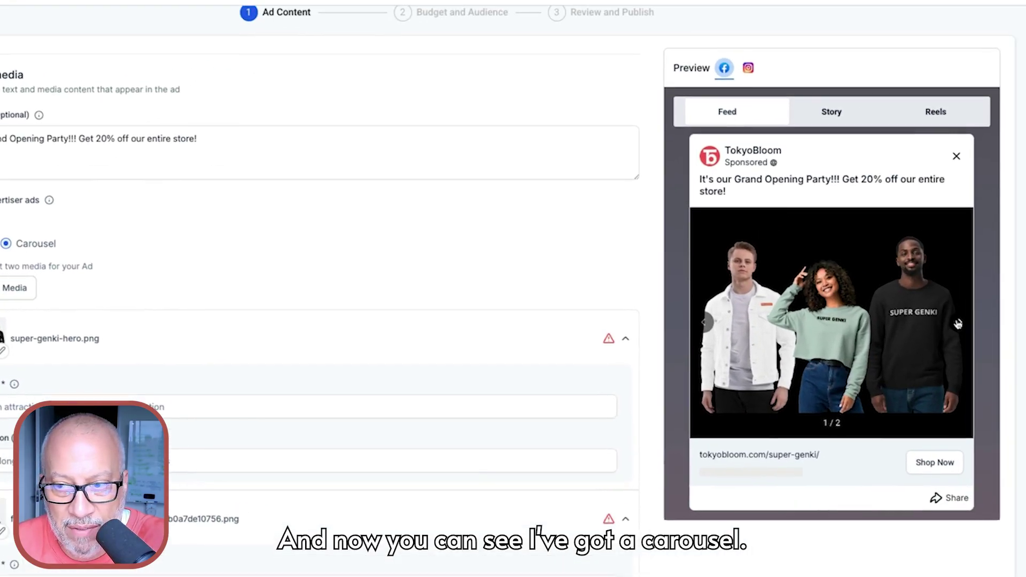
# Flip back and forth between the carousel images in the Facebook feed preview.
pyautogui.click(964, 320)
pyautogui.click(714, 325)
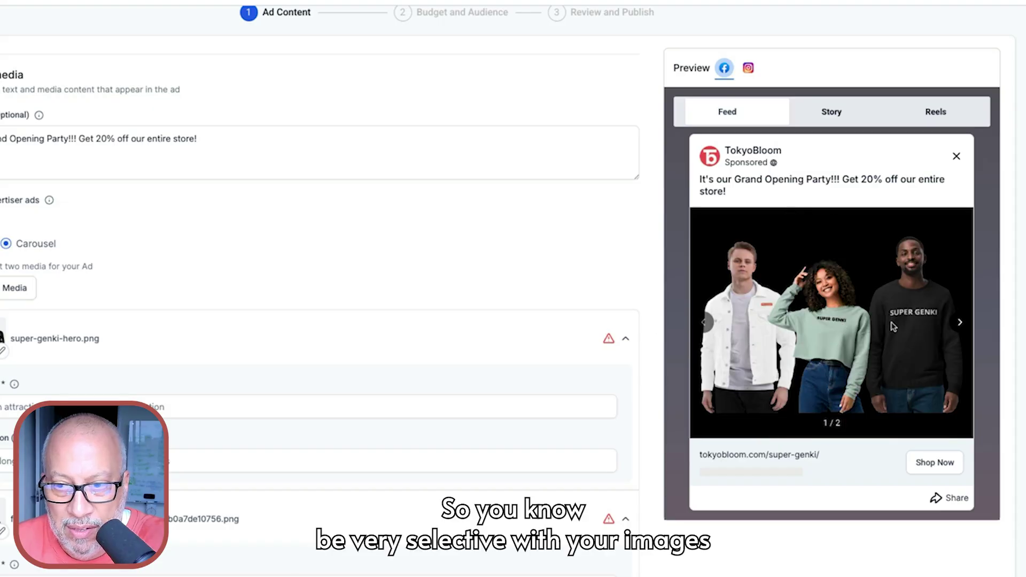
pyautogui.click(959, 323)
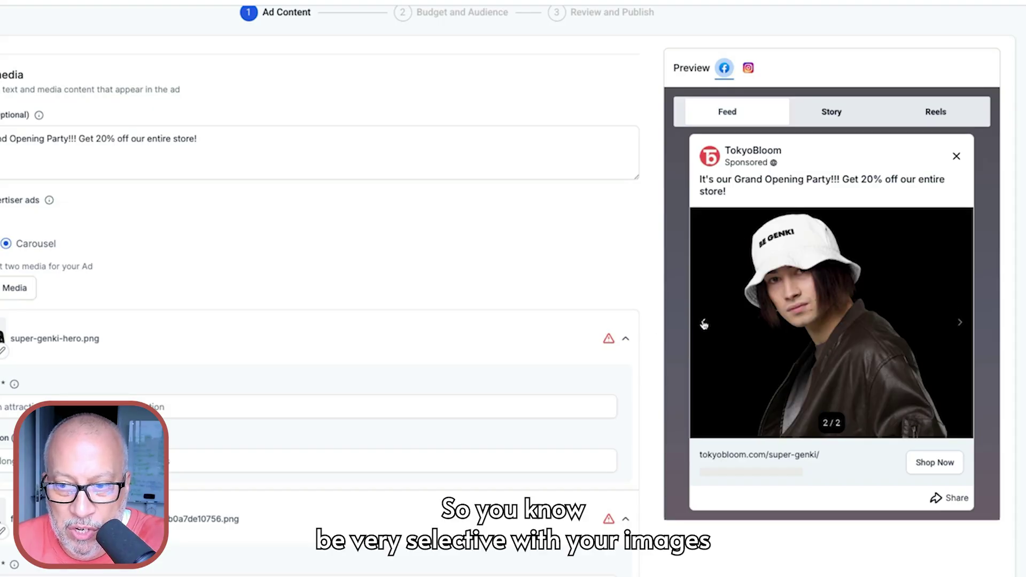
pyautogui.click(704, 322)
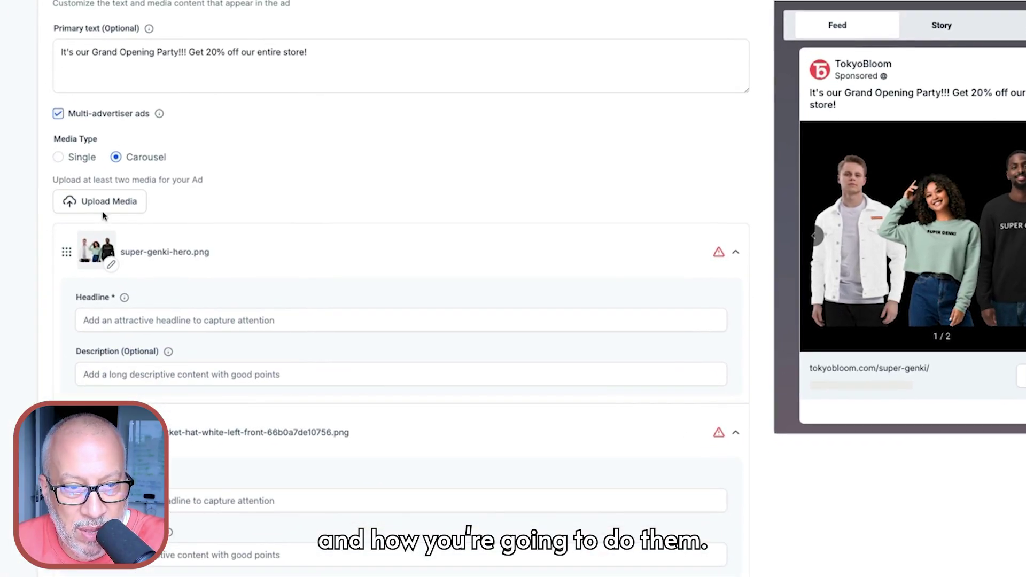
# Set the media type back to Single and enter the headline "Be SUPER GENKI, no better way to be!".
pyautogui.click(60, 157)
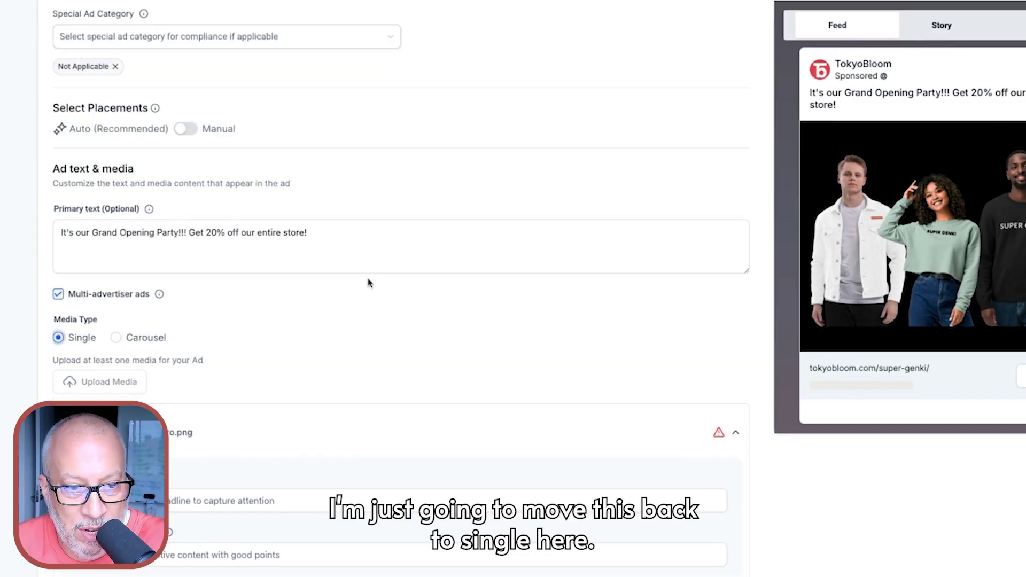
pyautogui.scroll(-2, 374, 261)
pyautogui.click(134, 416)
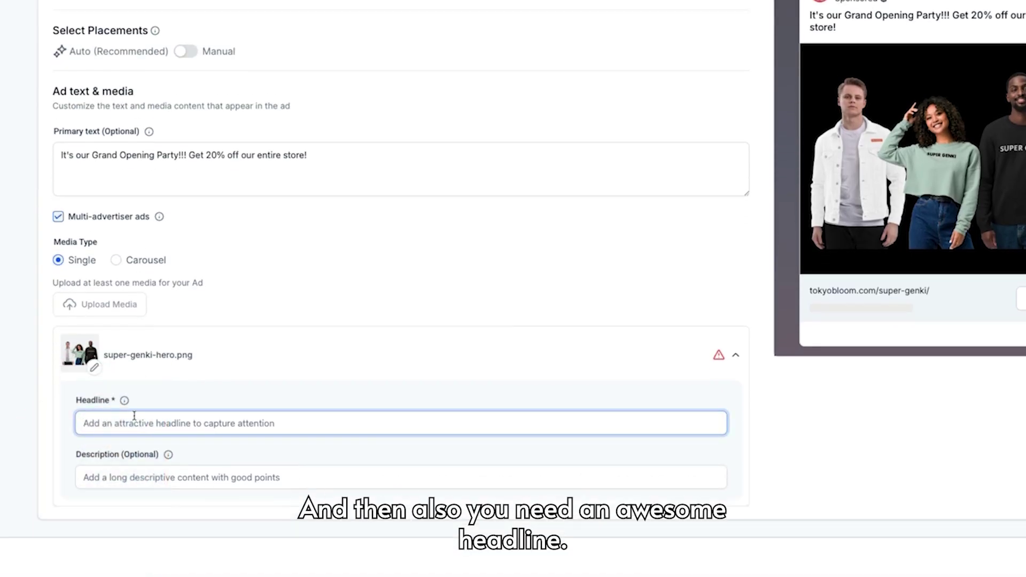
pyautogui.write('Be SUPER GENKI, no better wya')
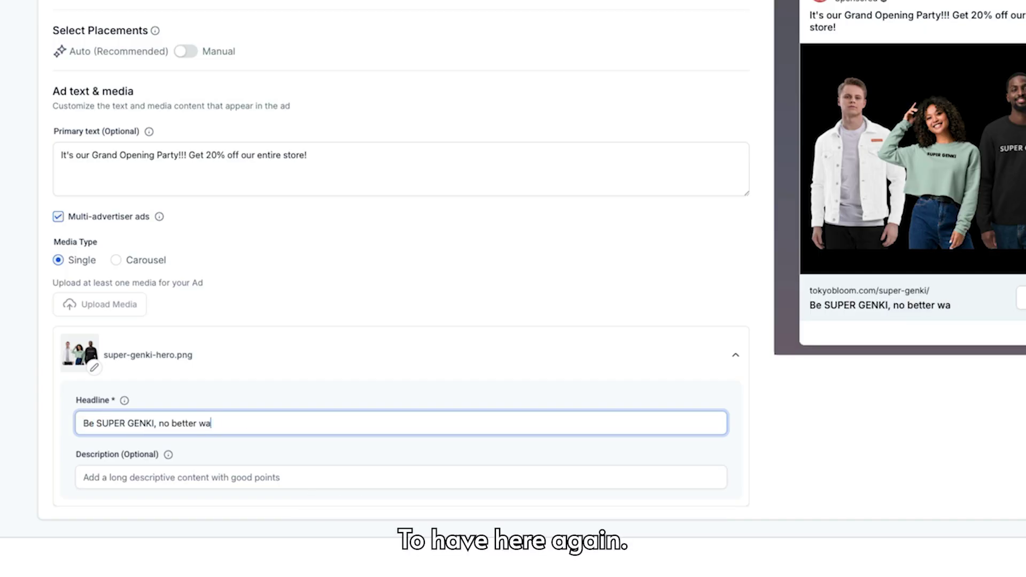
pyautogui.write('ay to be!')
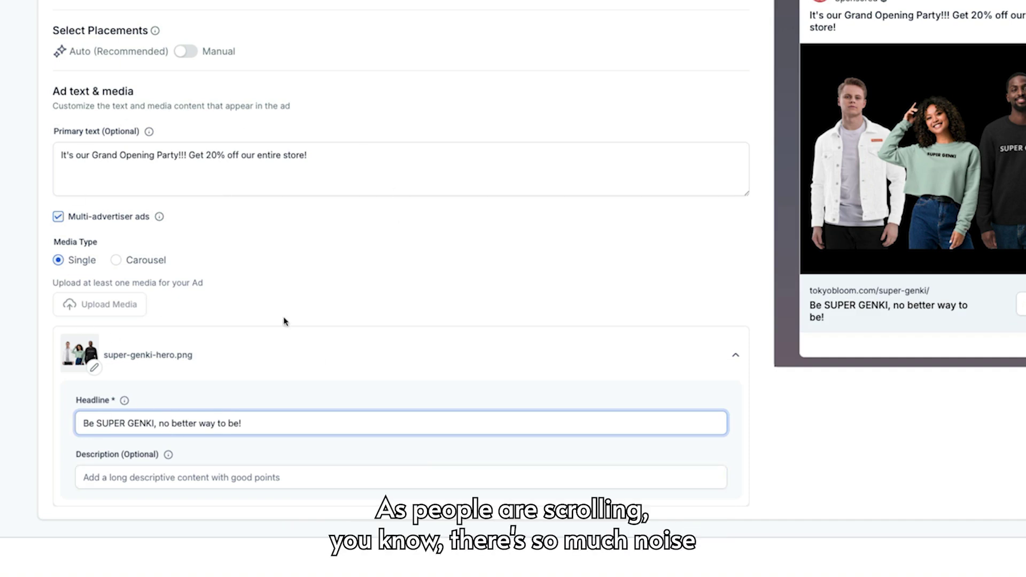
# Enter "Here's my awesome desription!" as the description of the ad's image.
pyautogui.click(189, 480)
pyautogui.write('He')
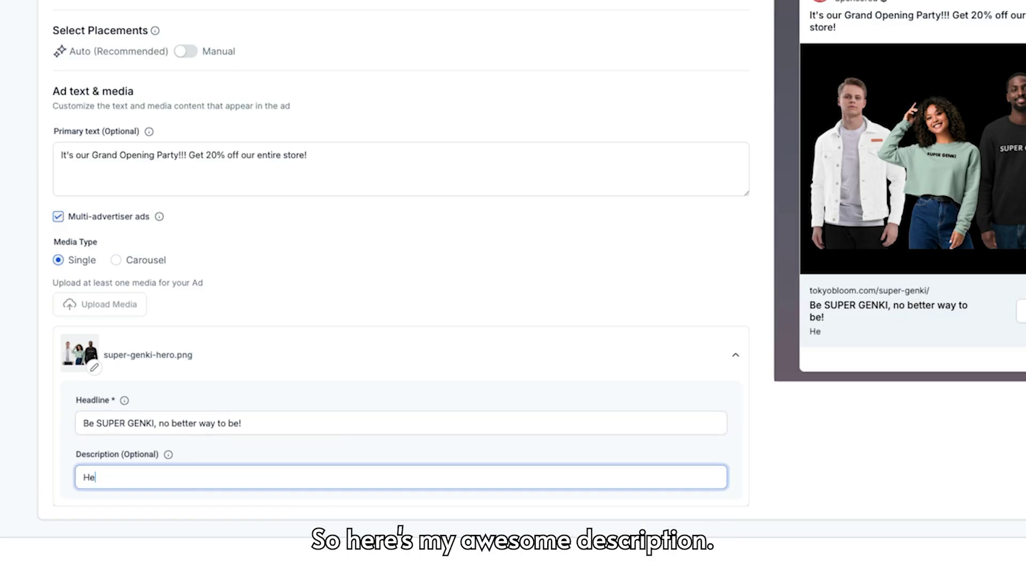
pyautogui.write("re's my awesome desription!")
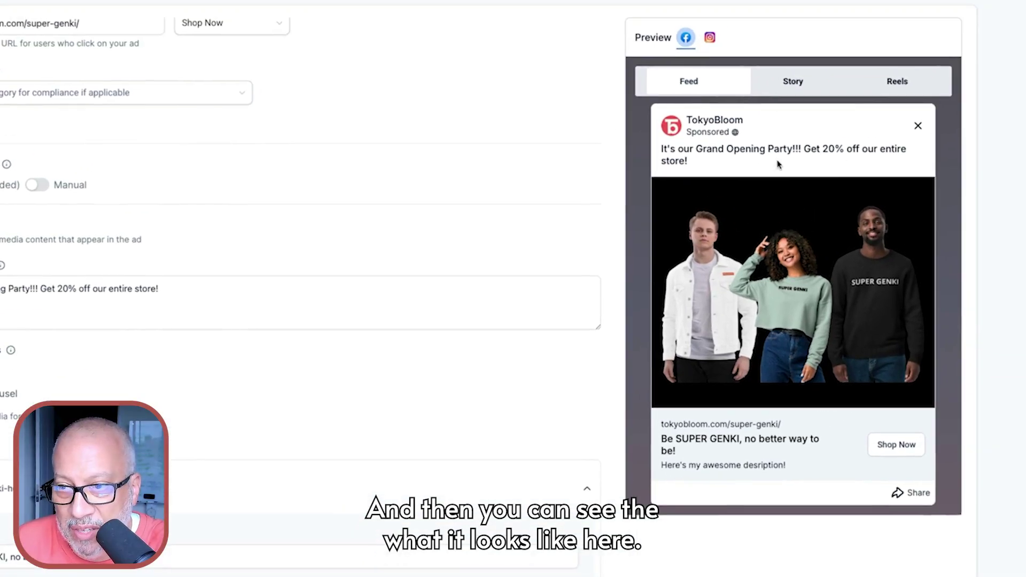
# Preview the ad as a Facebook story and in Instagram's Feed, Story and Reels formats, ending on the Facebook feed.
pyautogui.click(793, 82)
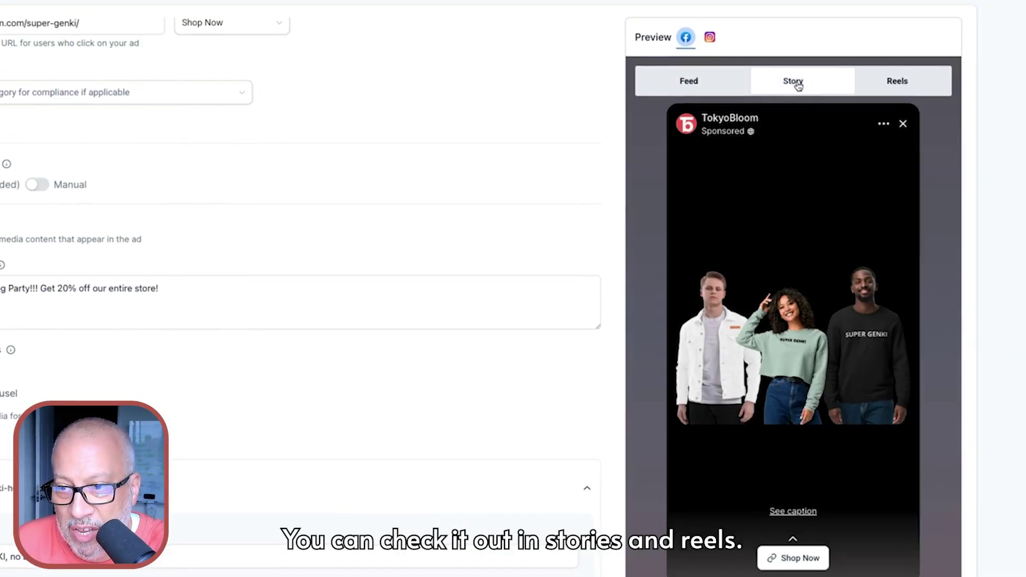
pyautogui.click(897, 39)
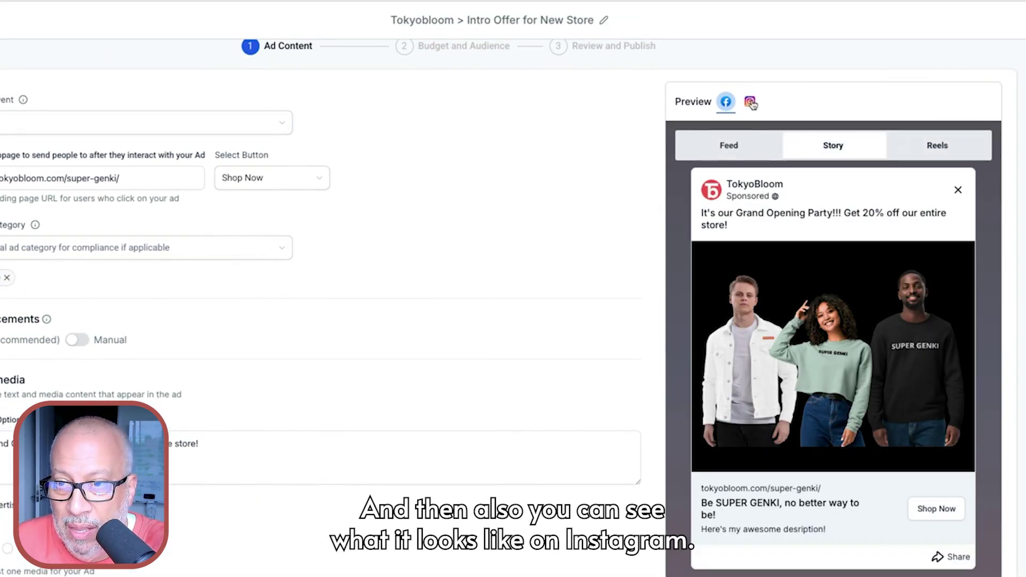
pyautogui.click(894, 49)
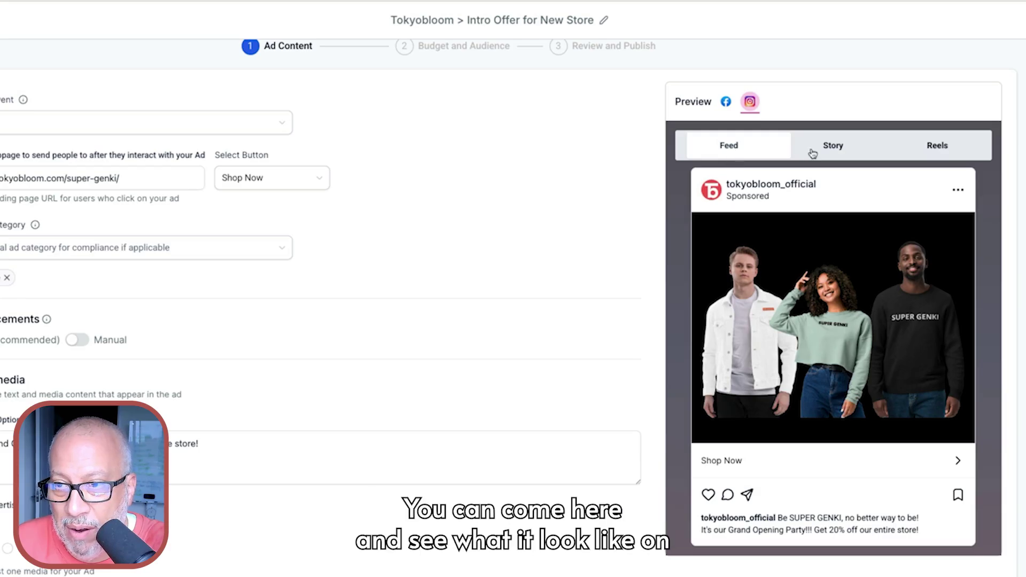
pyautogui.click(831, 153)
pyautogui.click(954, 156)
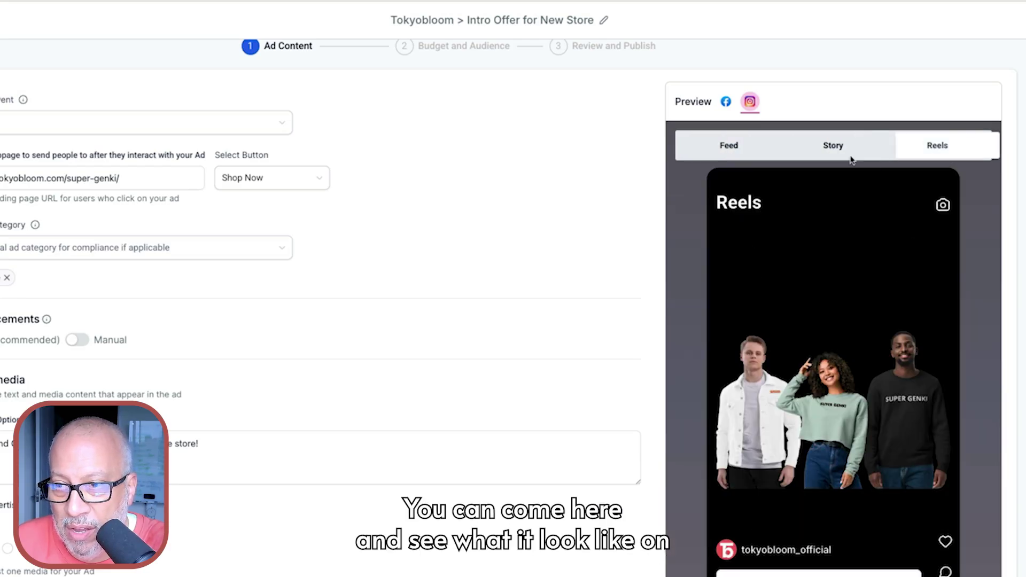
pyautogui.click(824, 147)
pyautogui.click(728, 147)
pyautogui.click(723, 99)
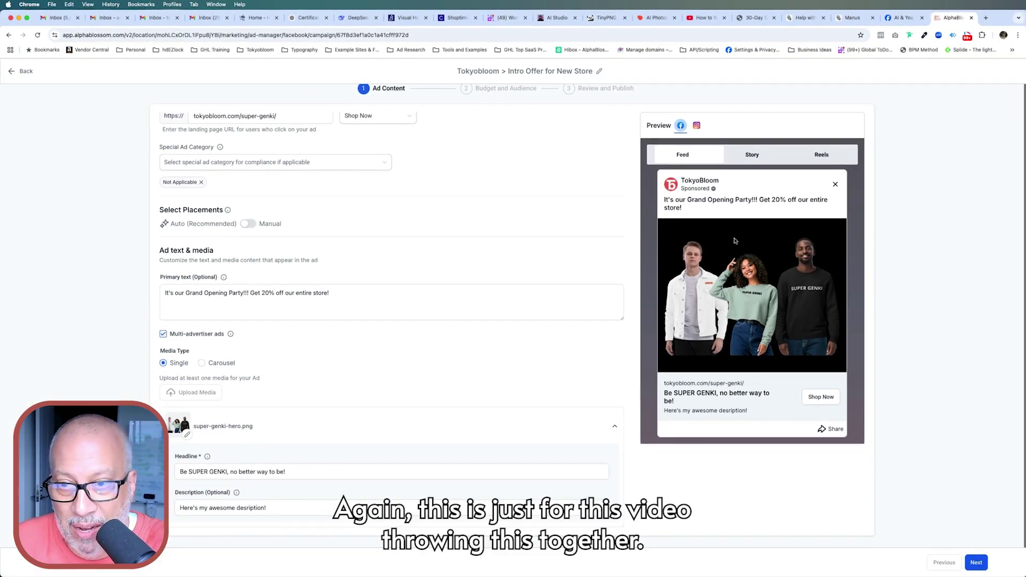
# Continue from the ad content to the campaign's Budget and Audience stage.
pyautogui.click(975, 563)
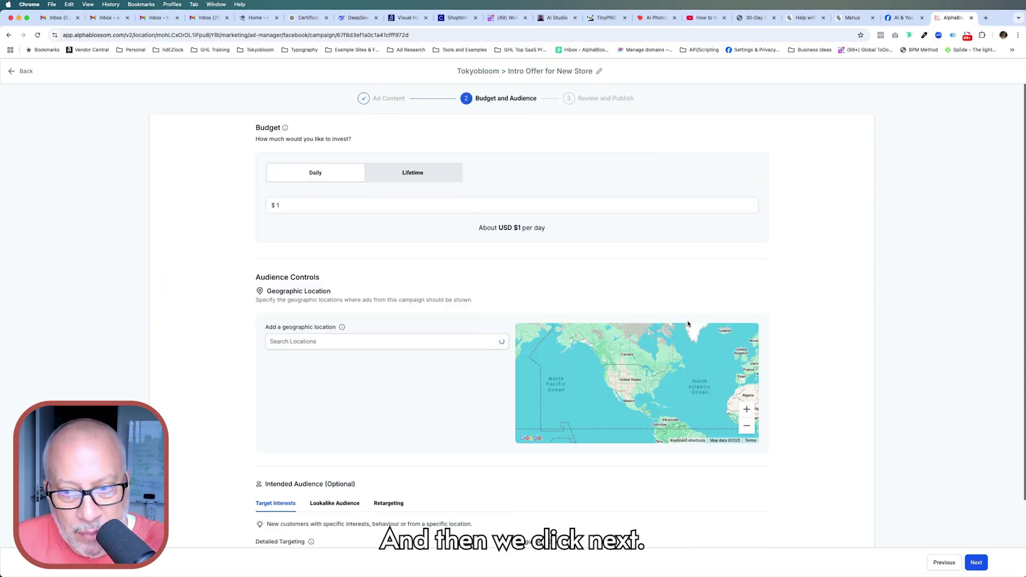
# Set the campaign's daily budget to $5.
pyautogui.click(282, 206)
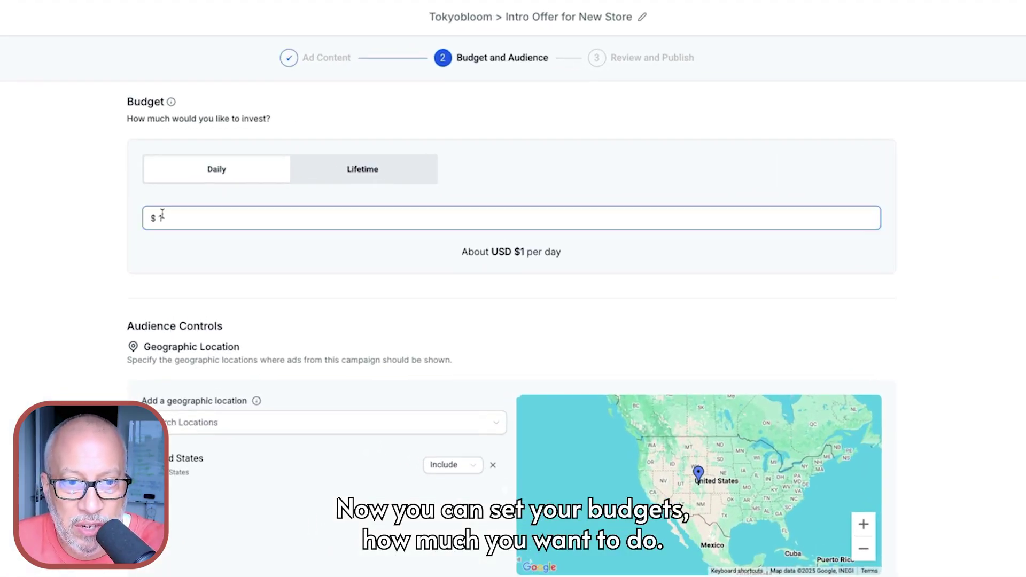
pyautogui.write('0')
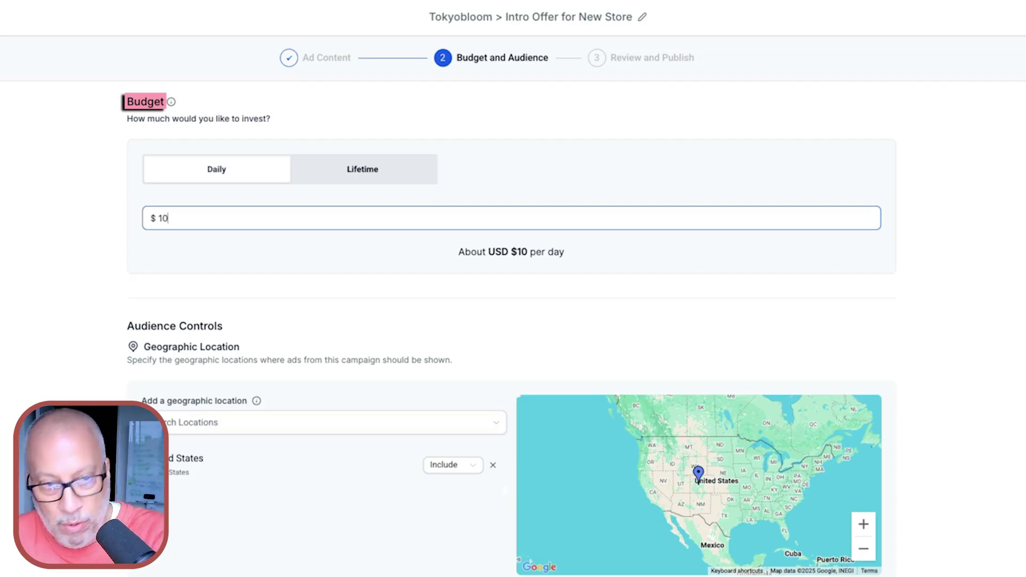
pyautogui.press('BackSpace')
pyautogui.press('BackSpace')
pyautogui.write('5')
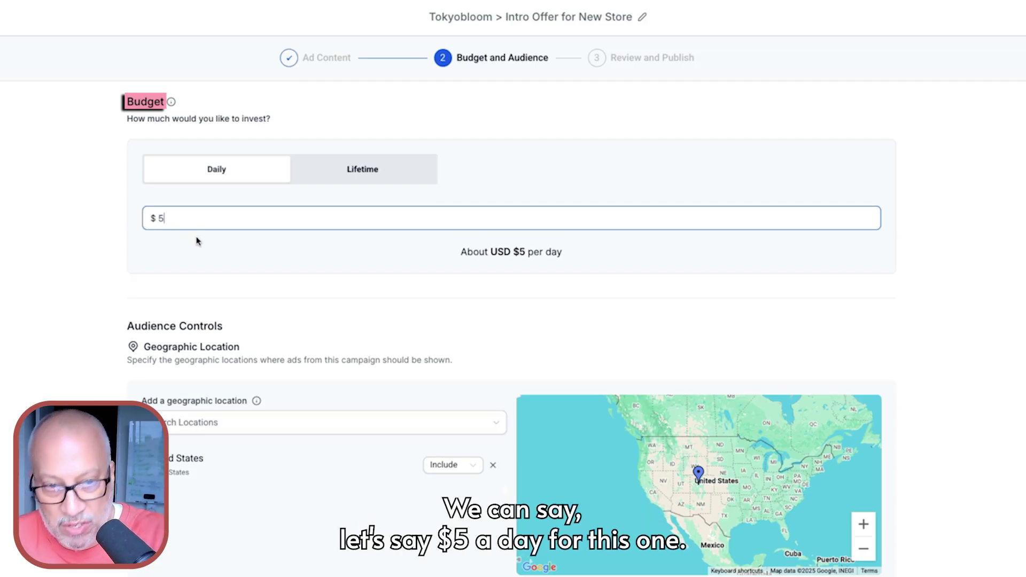
pyautogui.click(281, 311)
# Add the country Japan to the United States as an included geographic location and check the include options.
pyautogui.scroll(-3, 281, 311)
pyautogui.click(221, 304)
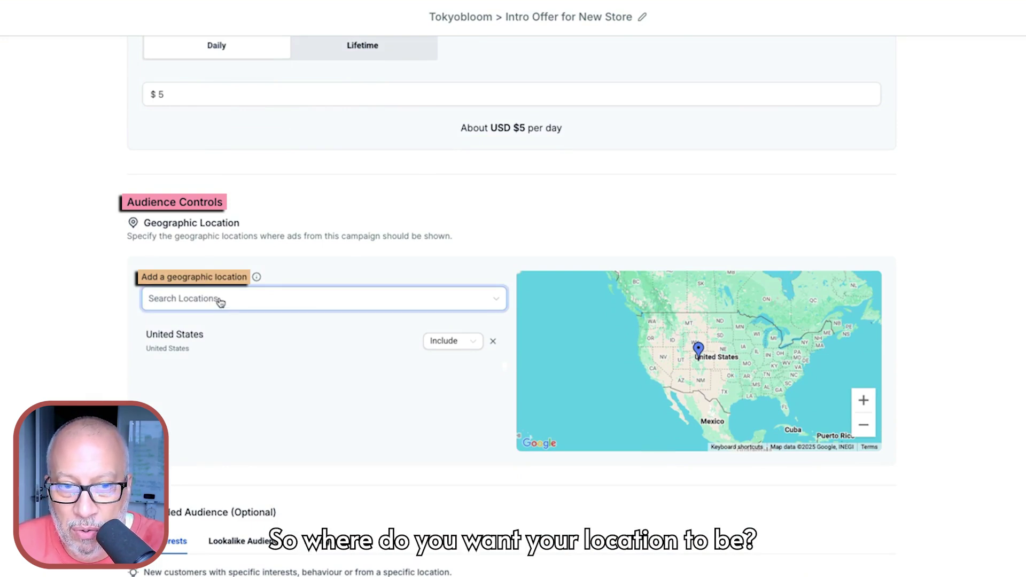
pyautogui.click(220, 303)
pyautogui.write('japan')
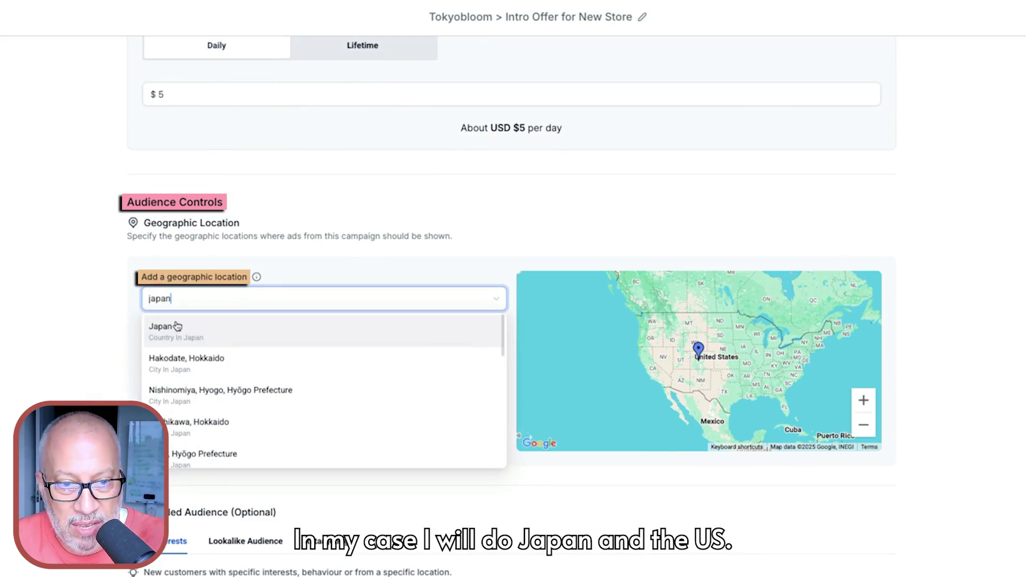
pyautogui.click(172, 331)
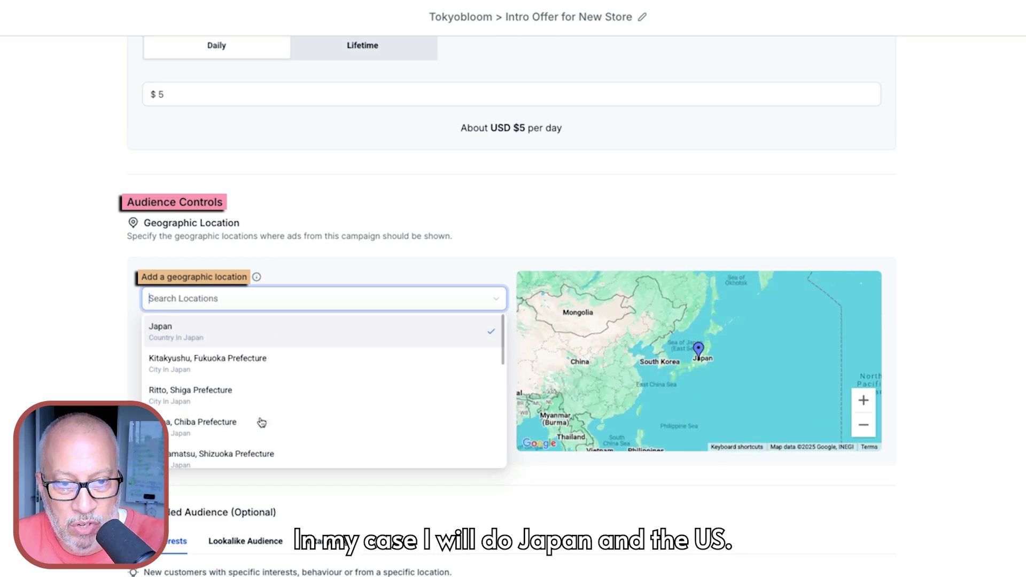
pyautogui.click(18, 355)
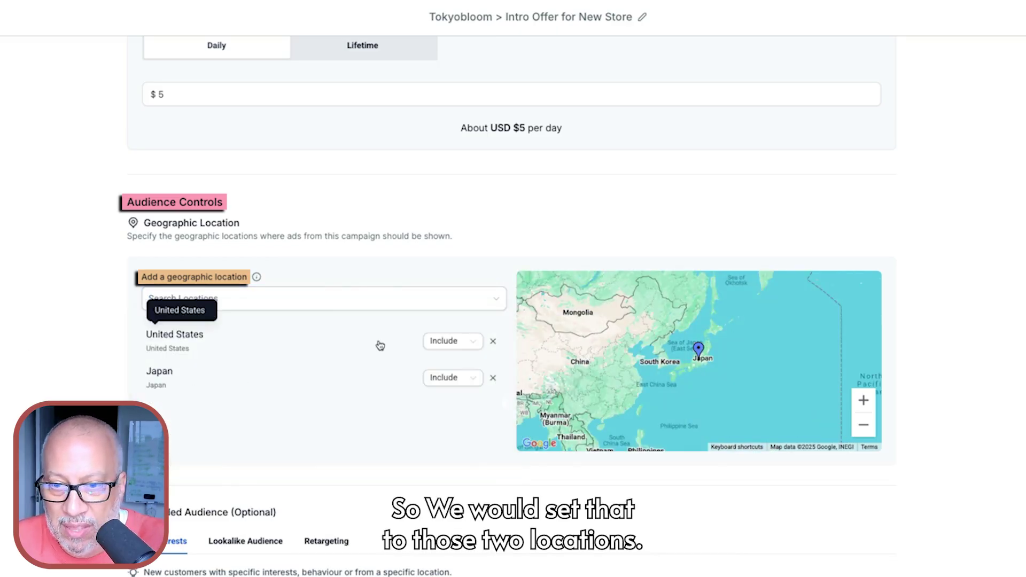
pyautogui.click(471, 342)
pyautogui.click(115, 377)
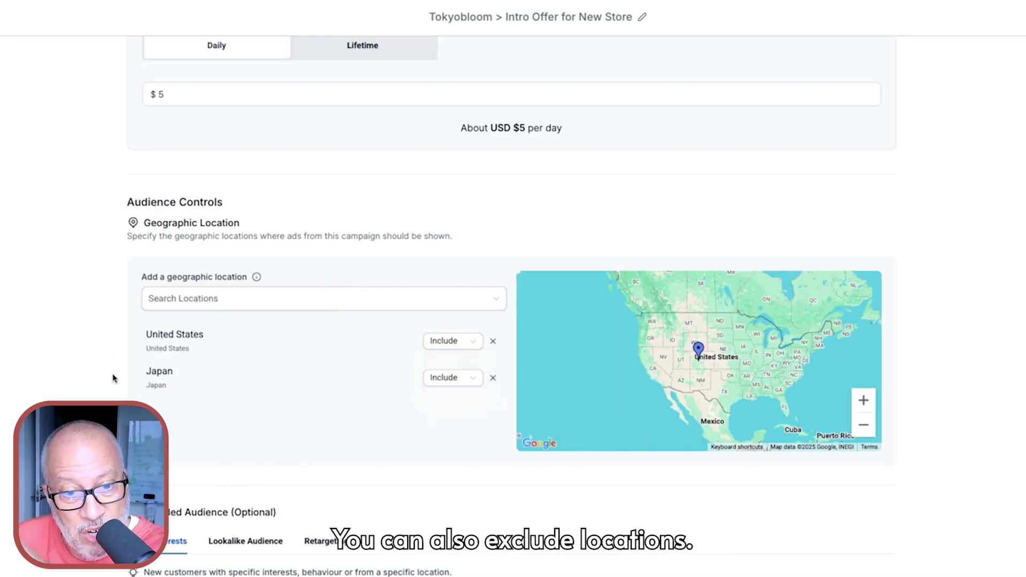
# Add the interests Japanese popular culture and A Bathing Ape to the intended audience's detailed targeting.
pyautogui.scroll(-3, 112, 369)
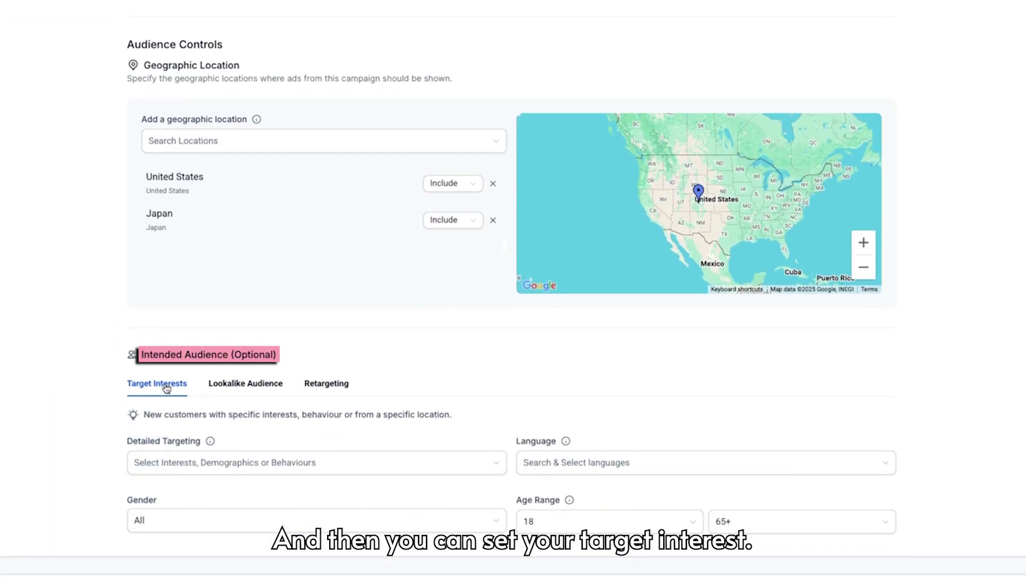
pyautogui.click(194, 463)
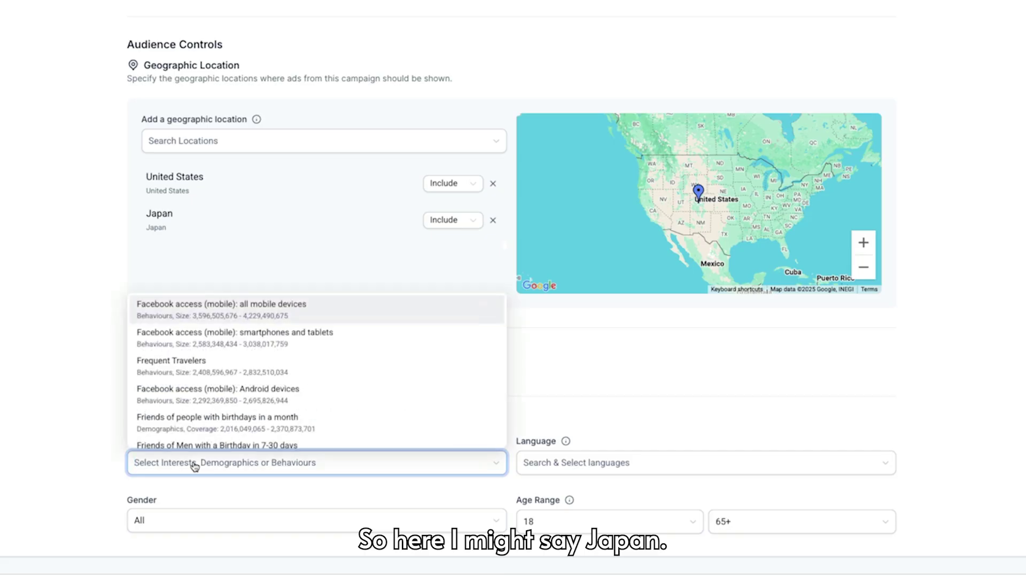
pyautogui.write('japan')
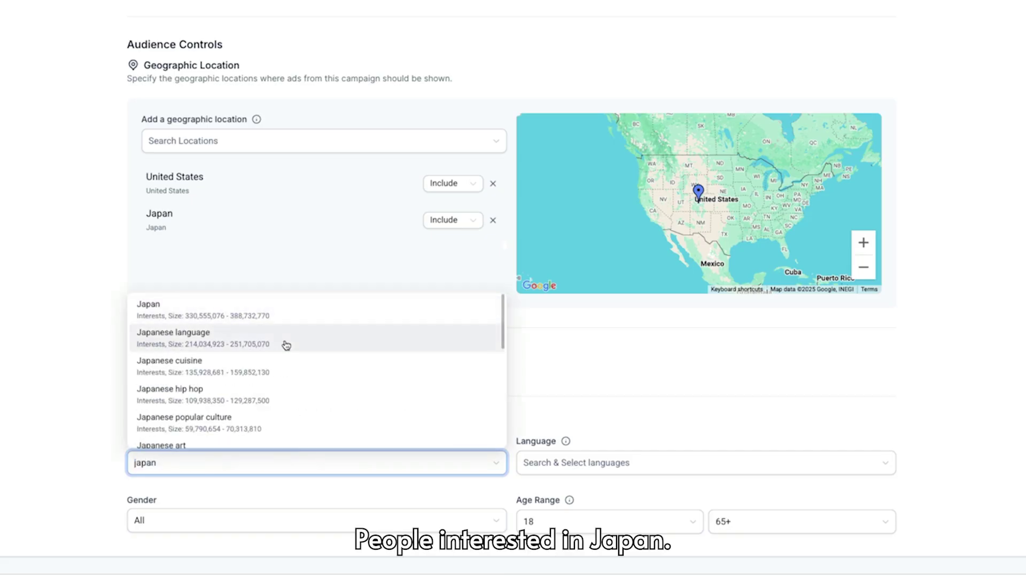
pyautogui.scroll(-1, 286, 344)
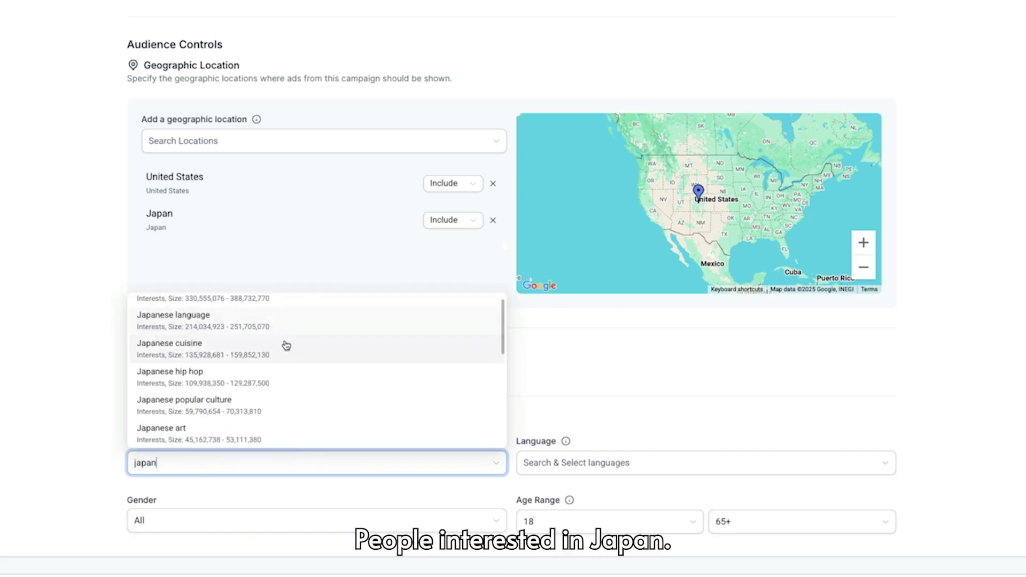
pyautogui.click(209, 402)
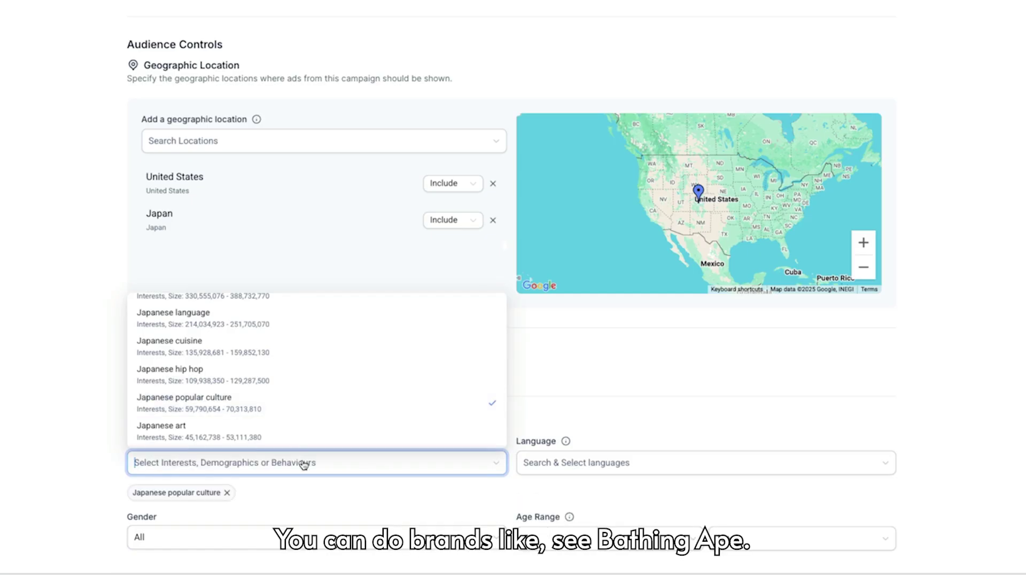
pyautogui.write('bathing ape')
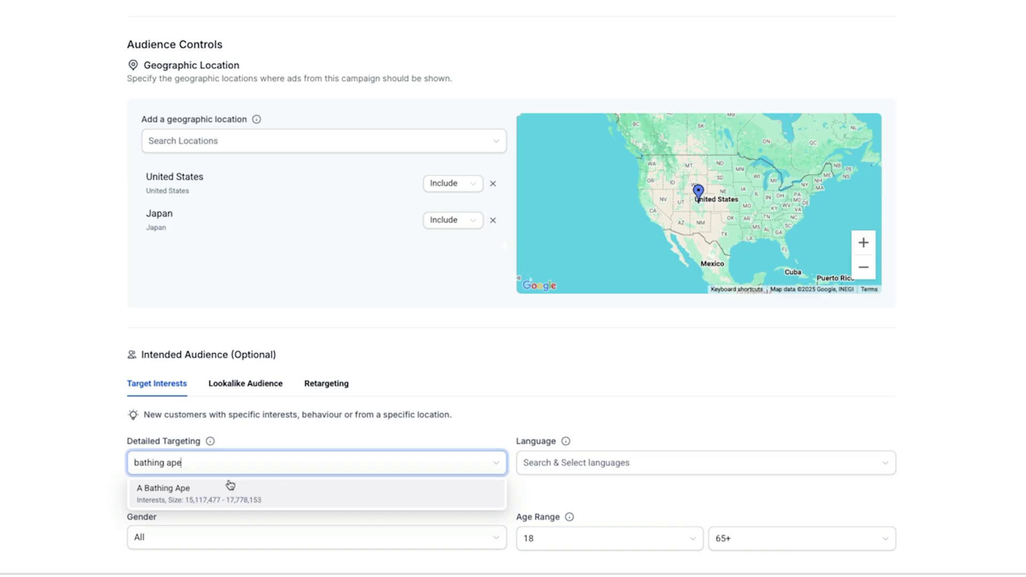
pyautogui.click(201, 492)
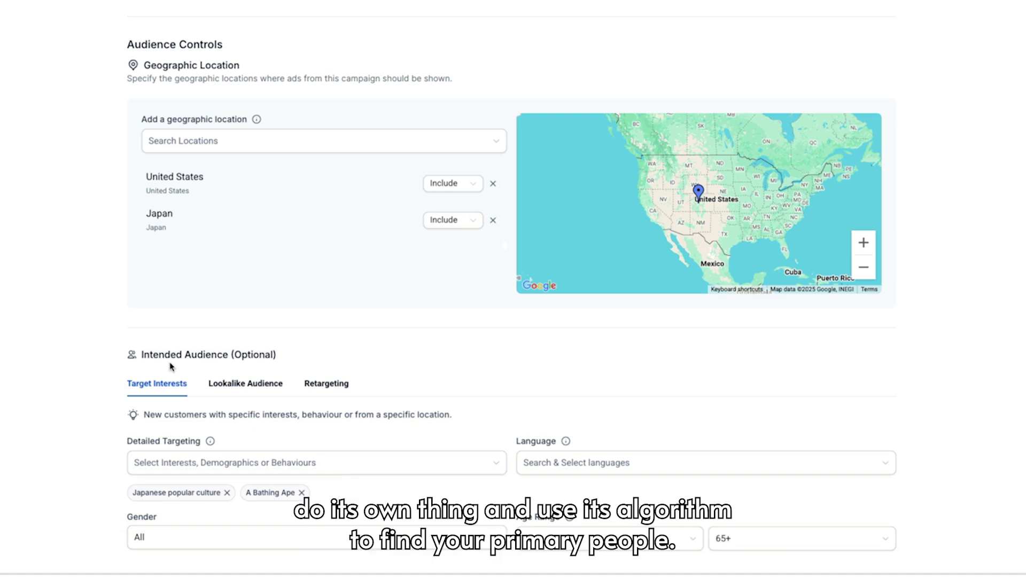
# Search the audience language options for "japan" without choosing a language.
pyautogui.scroll(-1, 40, 373)
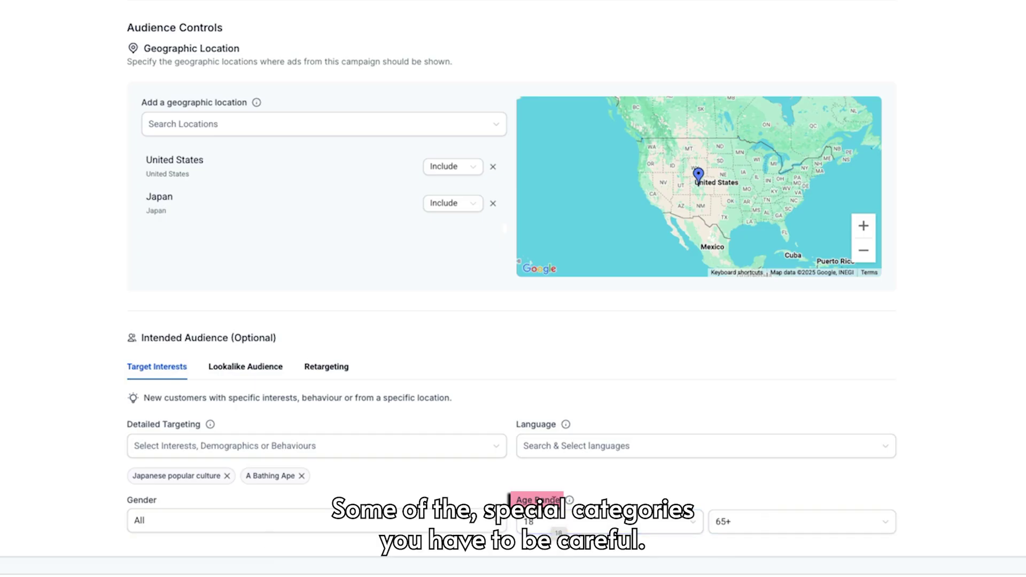
pyautogui.moveTo(569, 502)
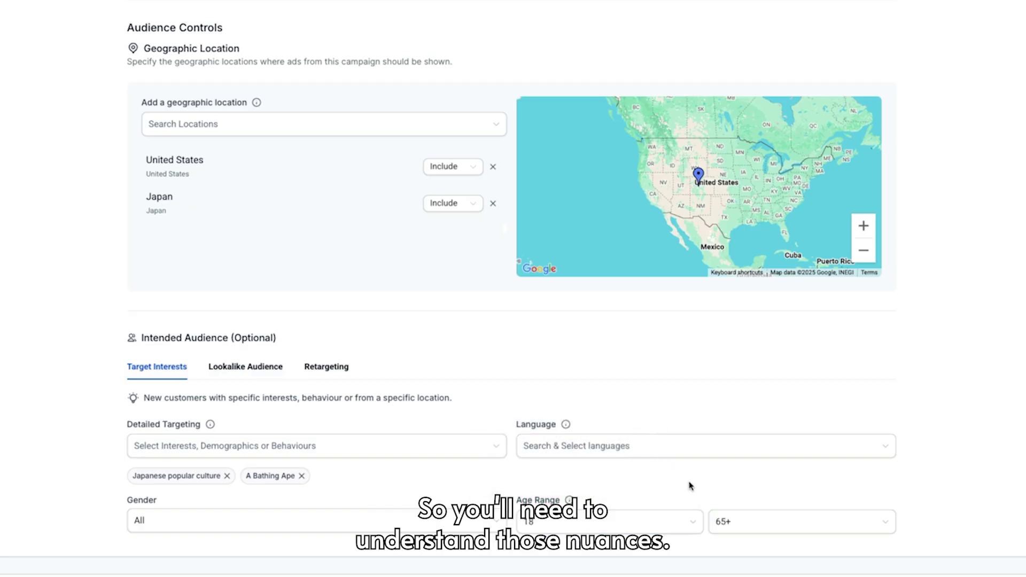
pyautogui.click(549, 451)
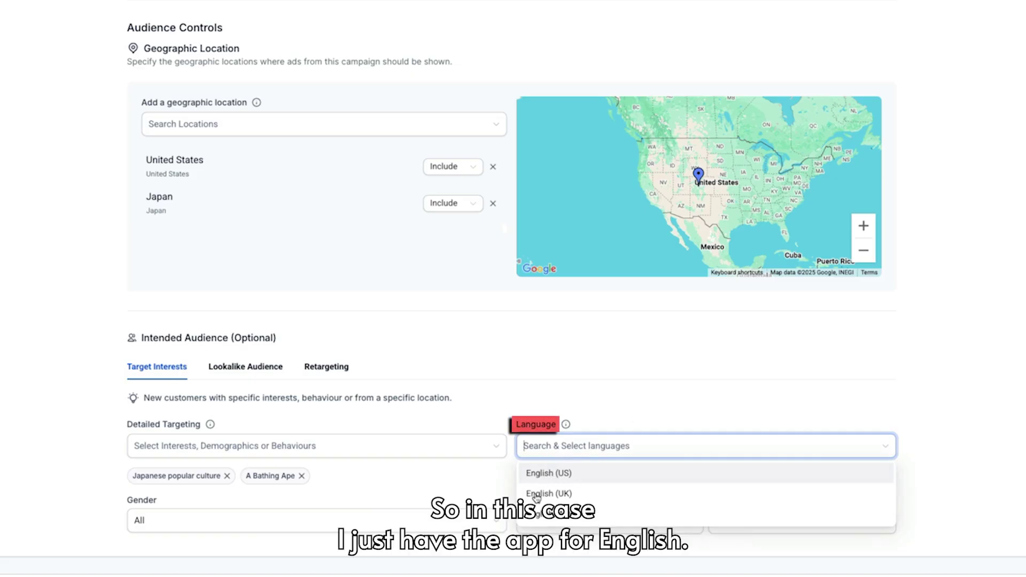
pyautogui.write('japan')
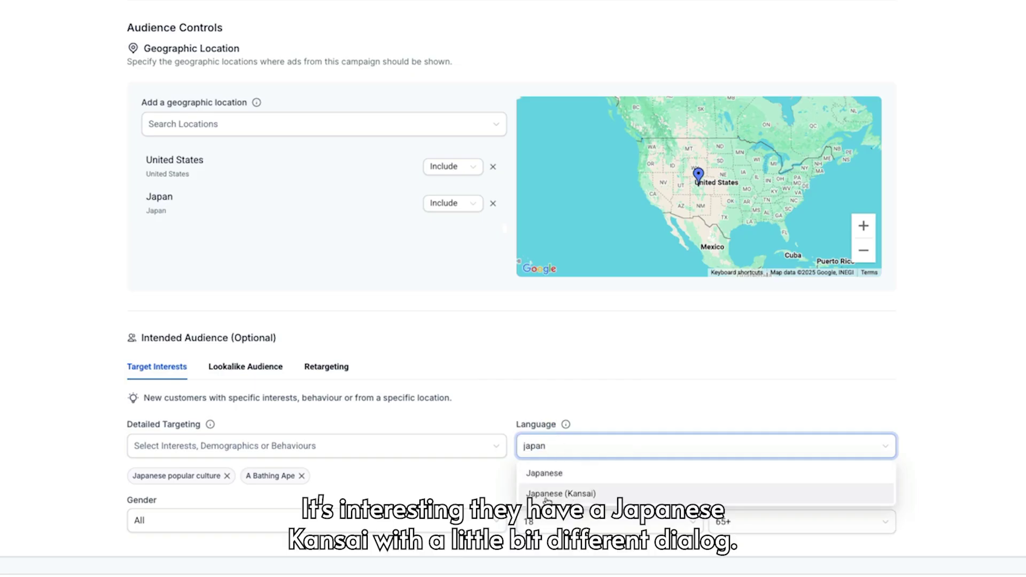
pyautogui.click(588, 418)
pyautogui.click(557, 456)
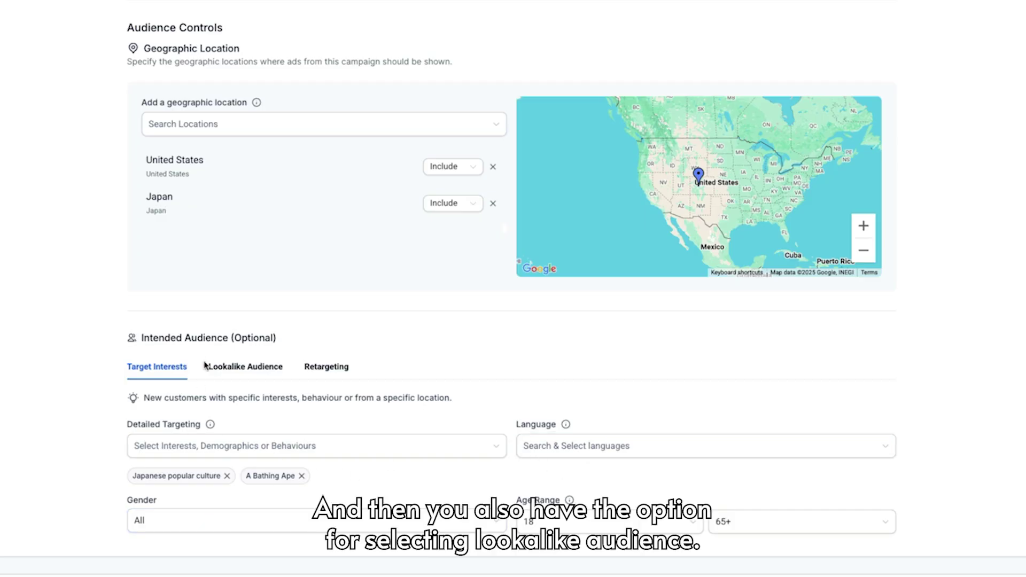
# Look at the Lookalike Audience and Retargeting options for the intended audience, and return to Target Interests.
pyautogui.click(248, 369)
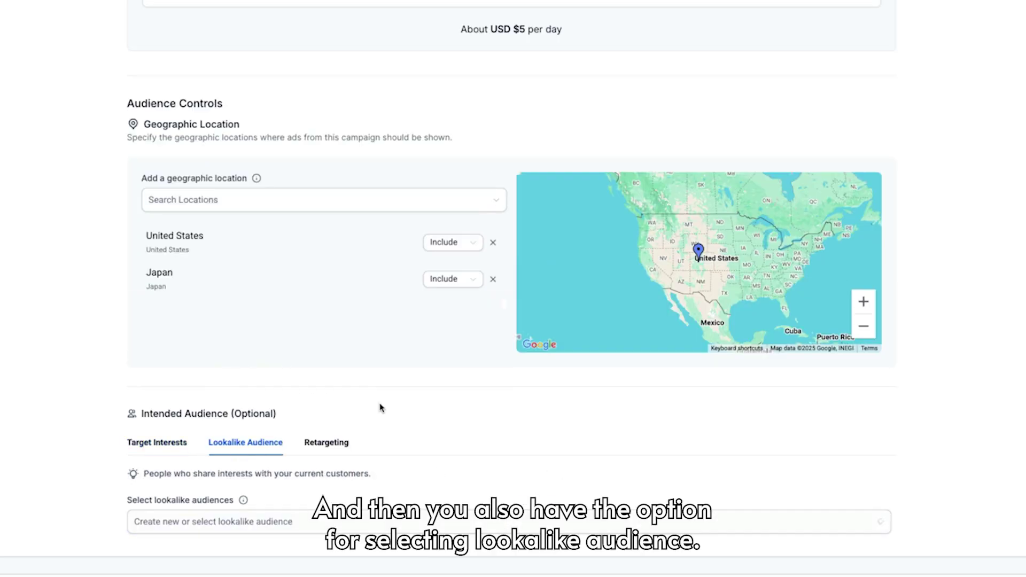
pyautogui.click(255, 524)
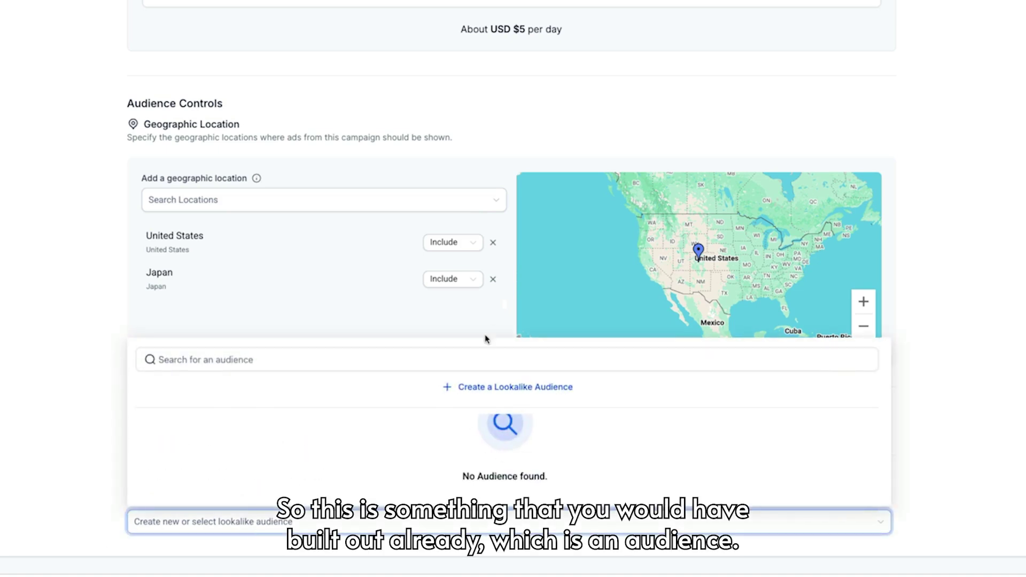
pyautogui.click(58, 402)
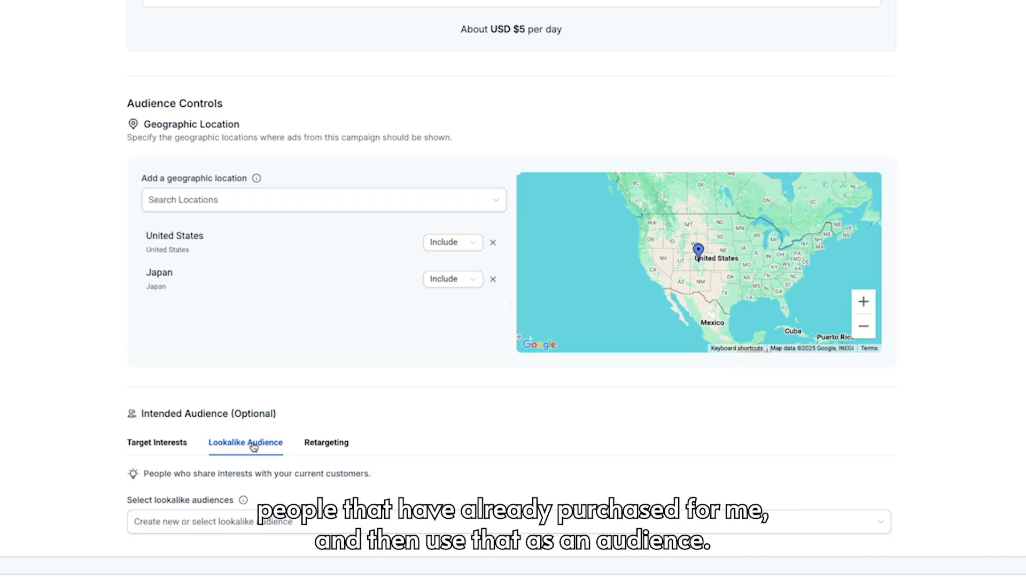
pyautogui.click(330, 445)
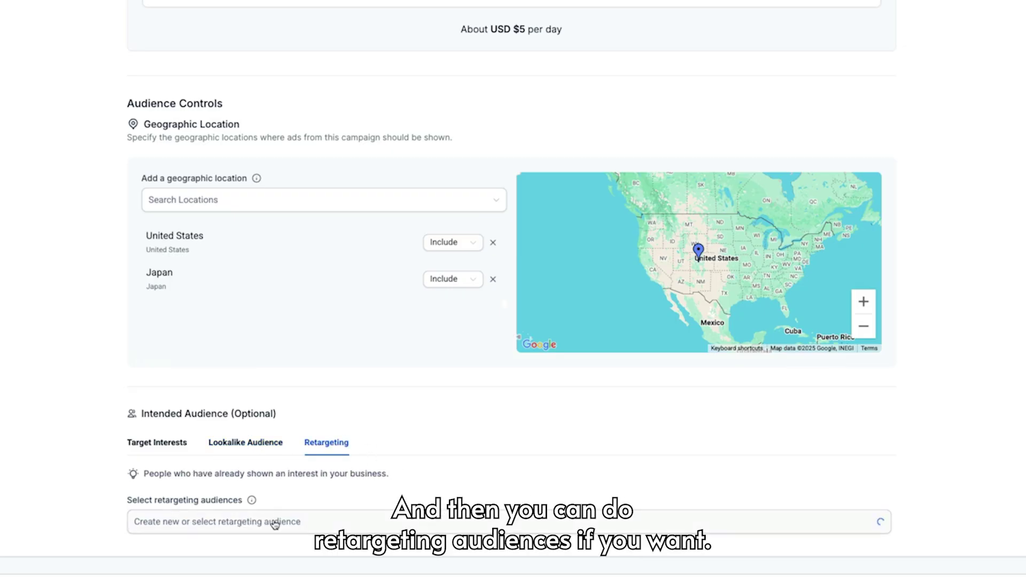
pyautogui.click(159, 447)
# Check the budget and audience settings and continue to the campaign's Review and Publish stage.
pyautogui.scroll(1, 508, 350)
pyautogui.scroll(-3, 449, 334)
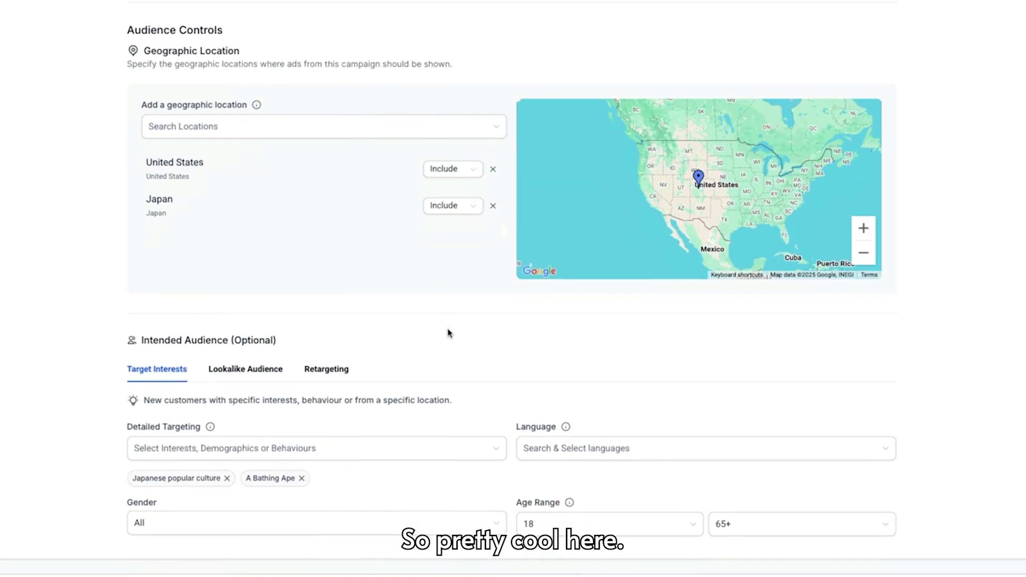
pyautogui.scroll(3, 428, 142)
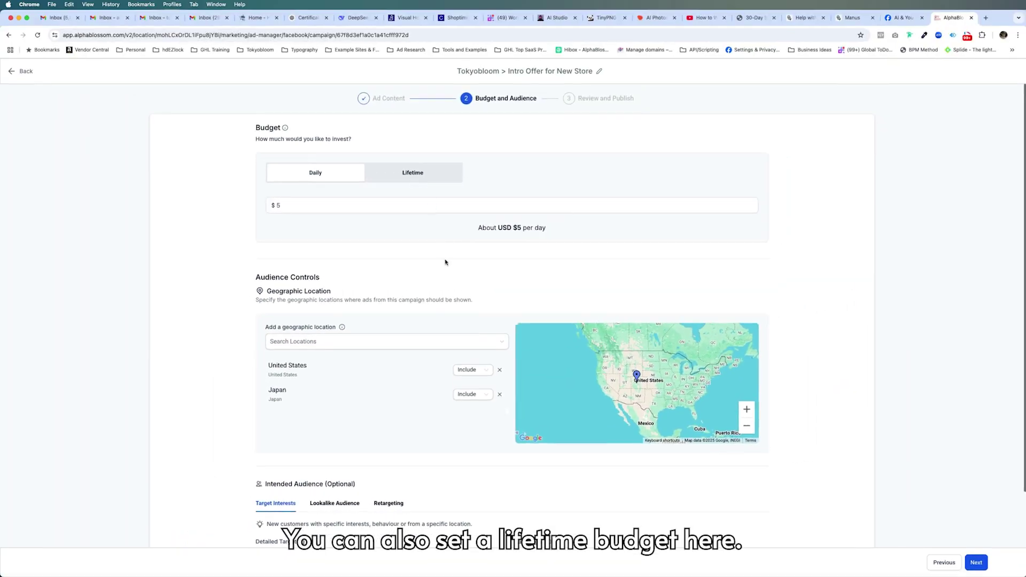
pyautogui.scroll(-2, 646, 371)
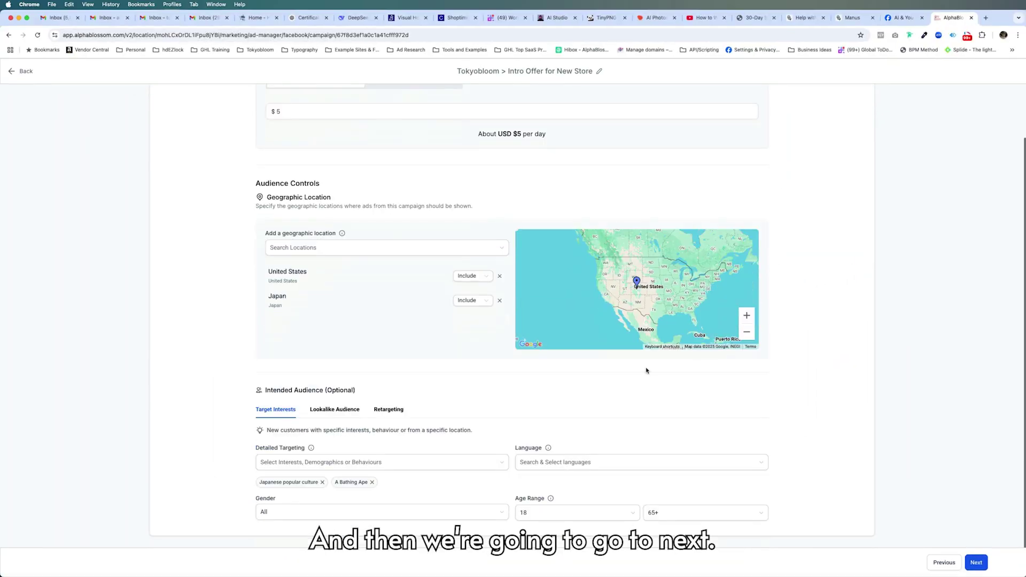
pyautogui.click(976, 563)
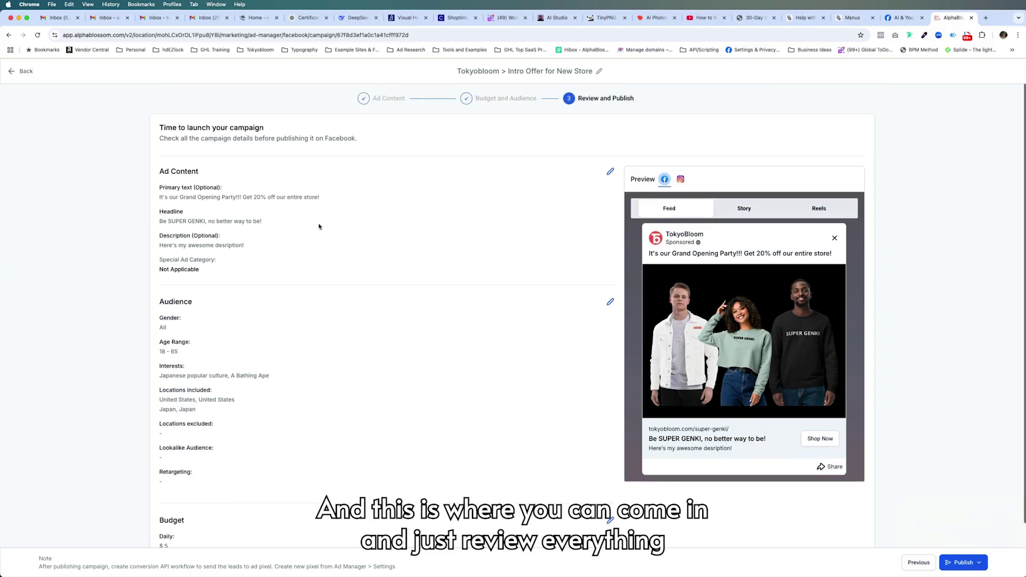
# Review the campaign summary and the publishing options, and return to the Ad Manager campaign list without publishing.
pyautogui.scroll(-2, 319, 226)
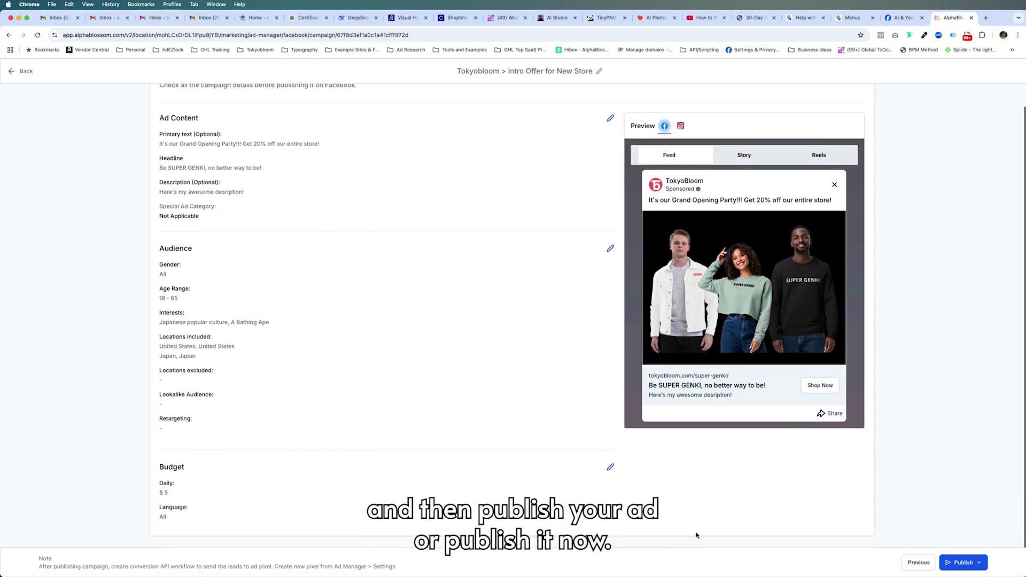
pyautogui.click(979, 562)
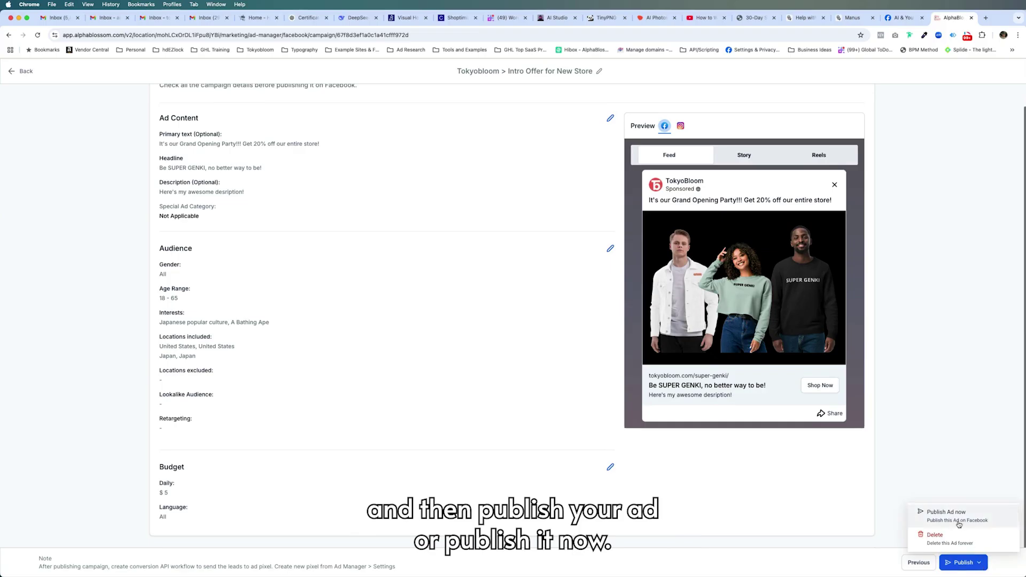
pyautogui.scroll(2, 949, 391)
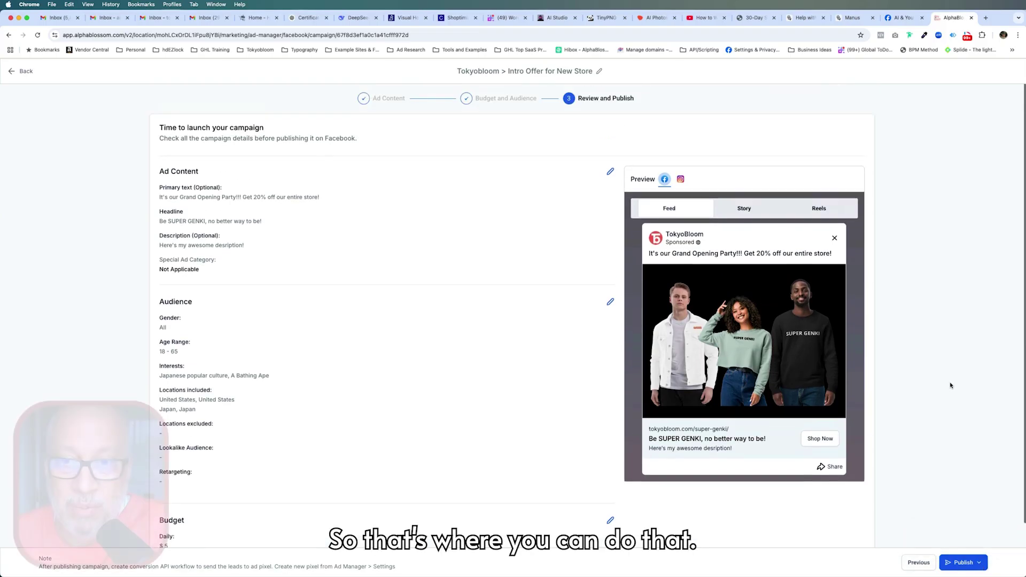
pyautogui.click(14, 72)
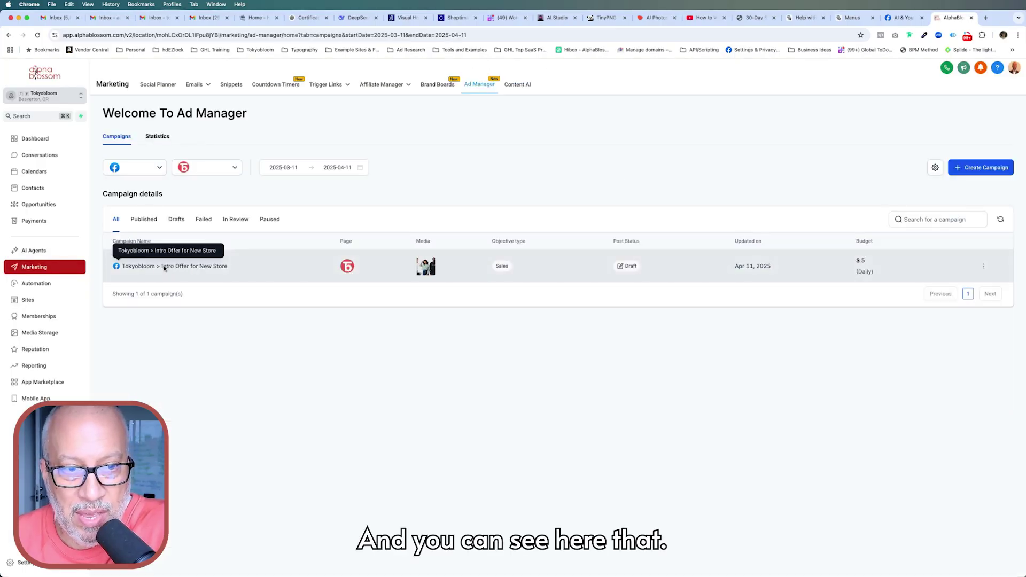
# Look through the campaign list by status and check the draft campaign's available actions, ending on all campaigns.
pyautogui.click(176, 220)
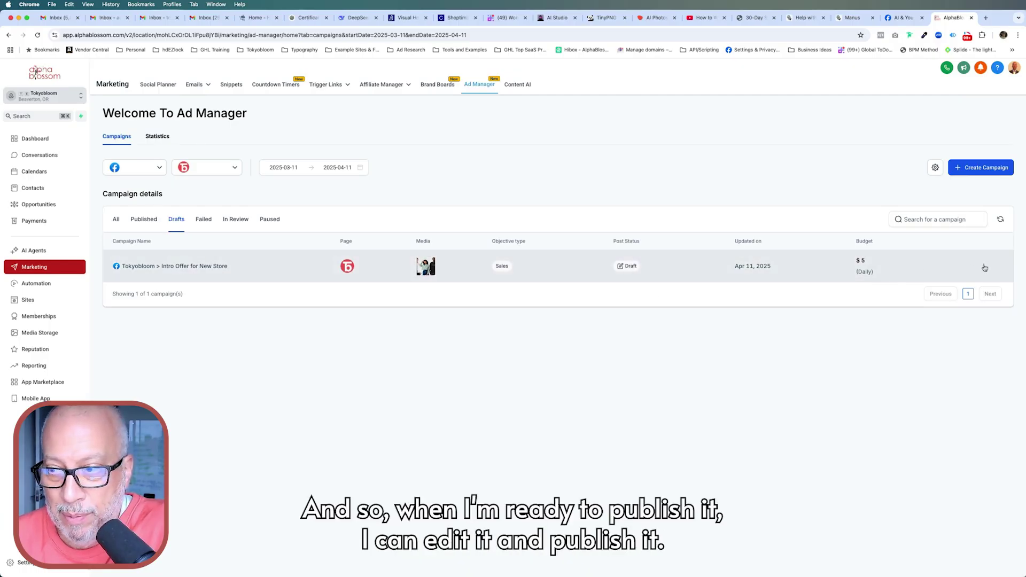
pyautogui.click(984, 267)
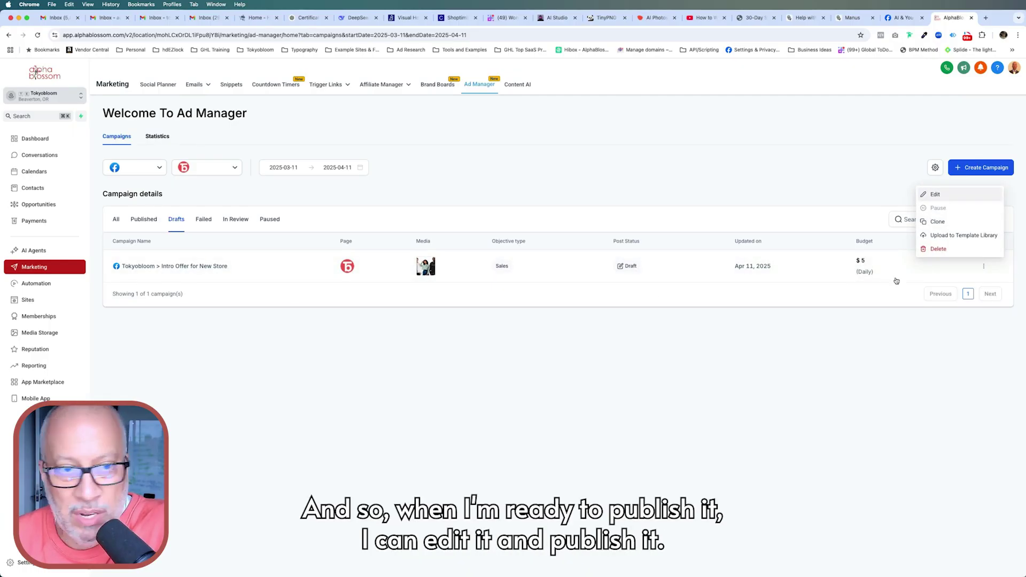
pyautogui.click(104, 235)
pyautogui.click(147, 221)
pyautogui.click(263, 222)
pyautogui.click(241, 223)
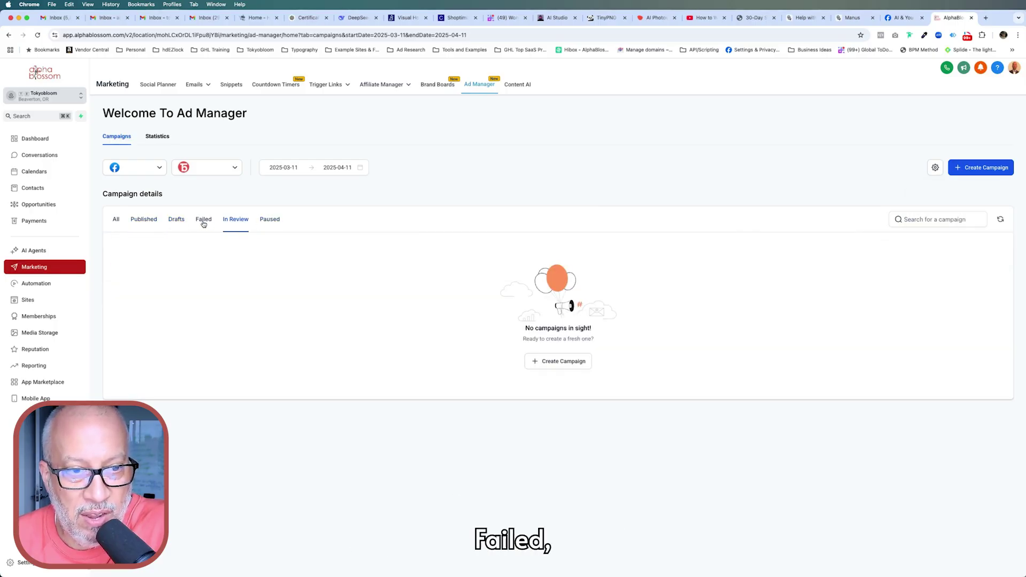
pyautogui.click(144, 220)
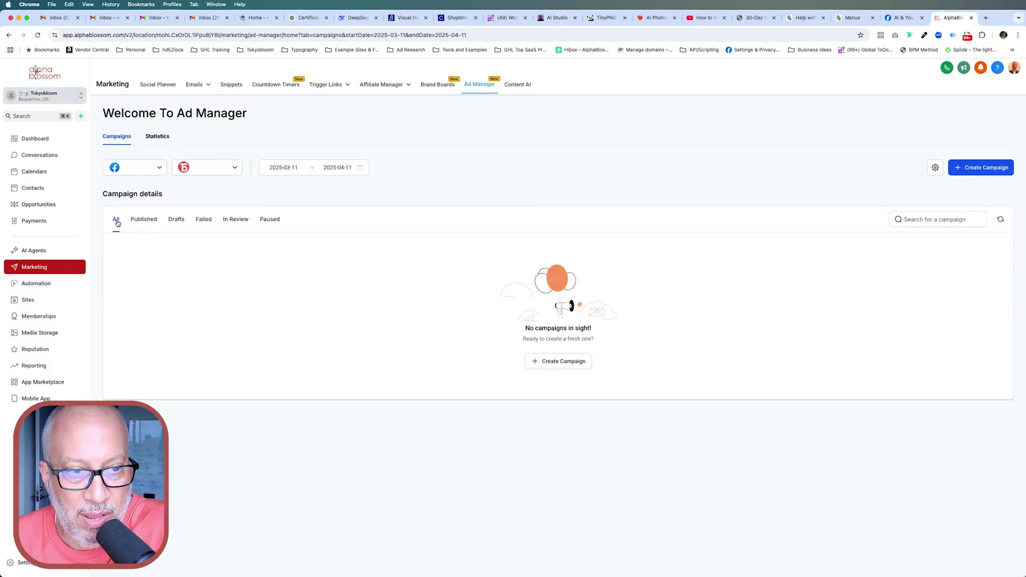
pyautogui.click(116, 220)
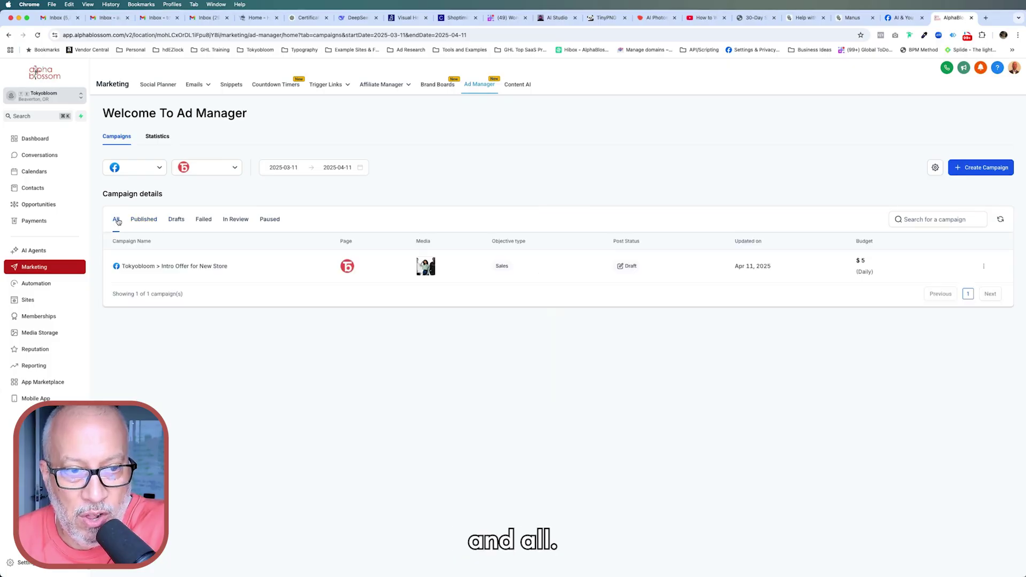
# Start another campaign from scratch and leave its blank ad content page for the campaign list.
pyautogui.click(967, 169)
pyautogui.click(565, 374)
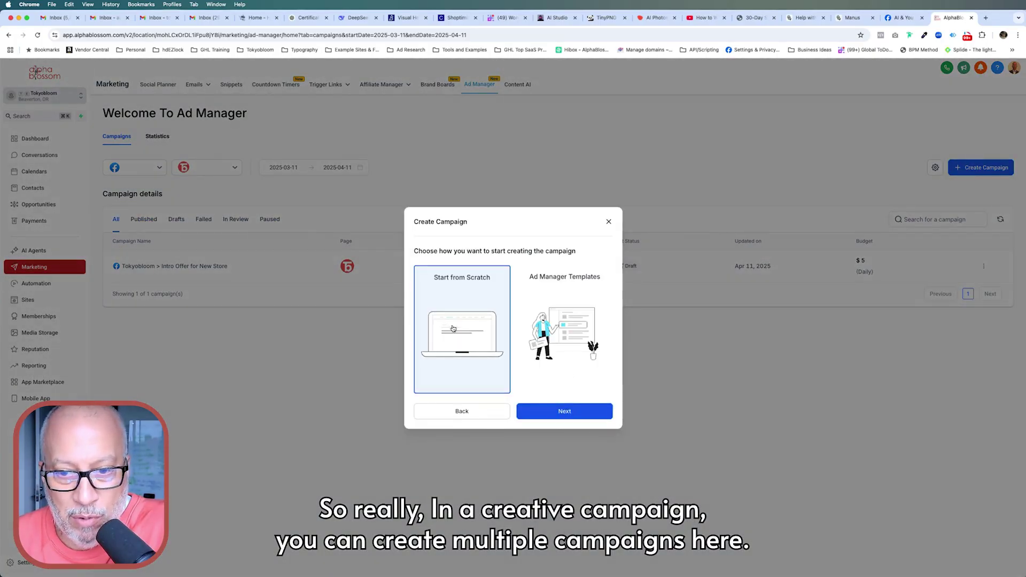
pyautogui.click(558, 416)
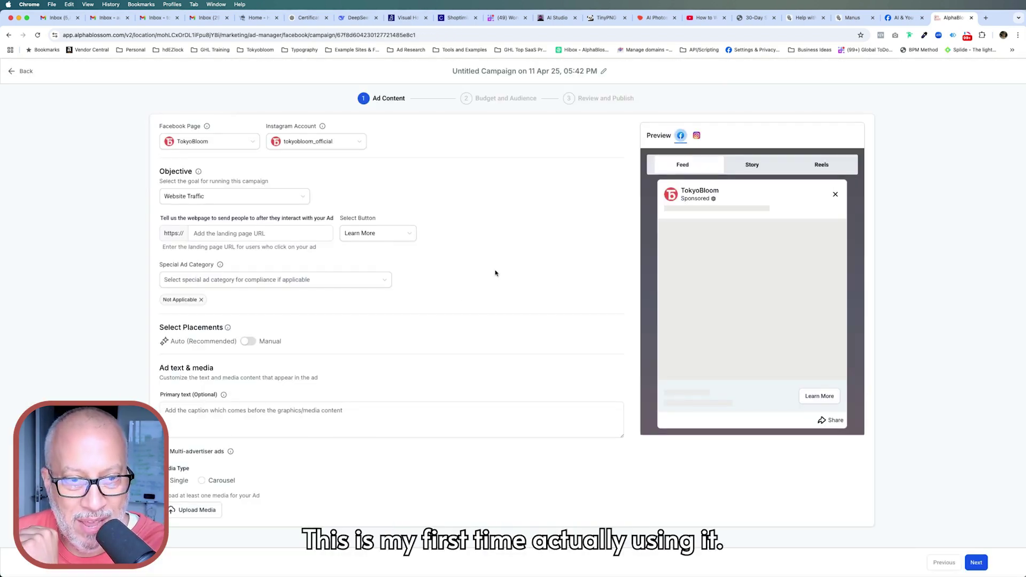
pyautogui.click(25, 72)
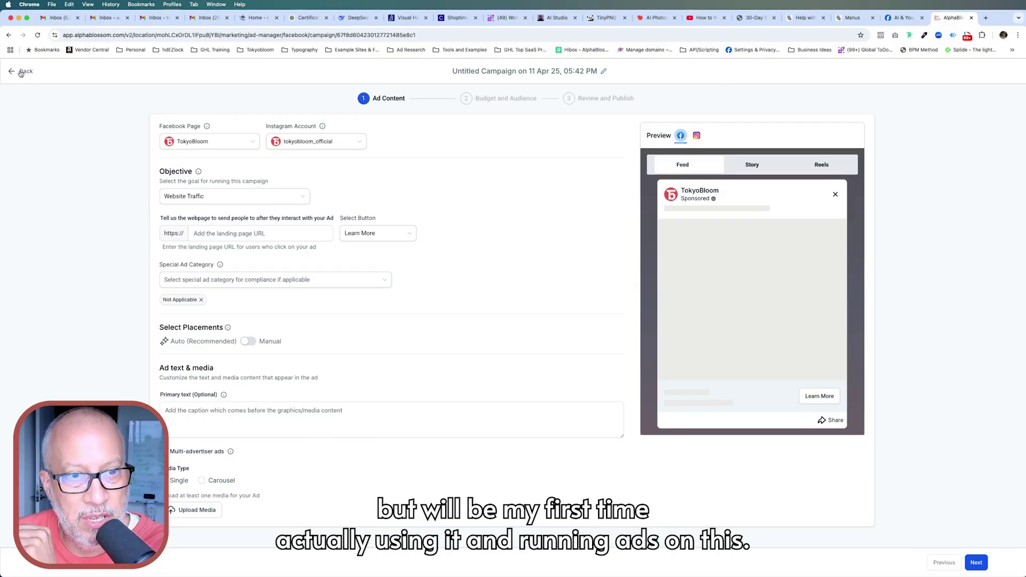